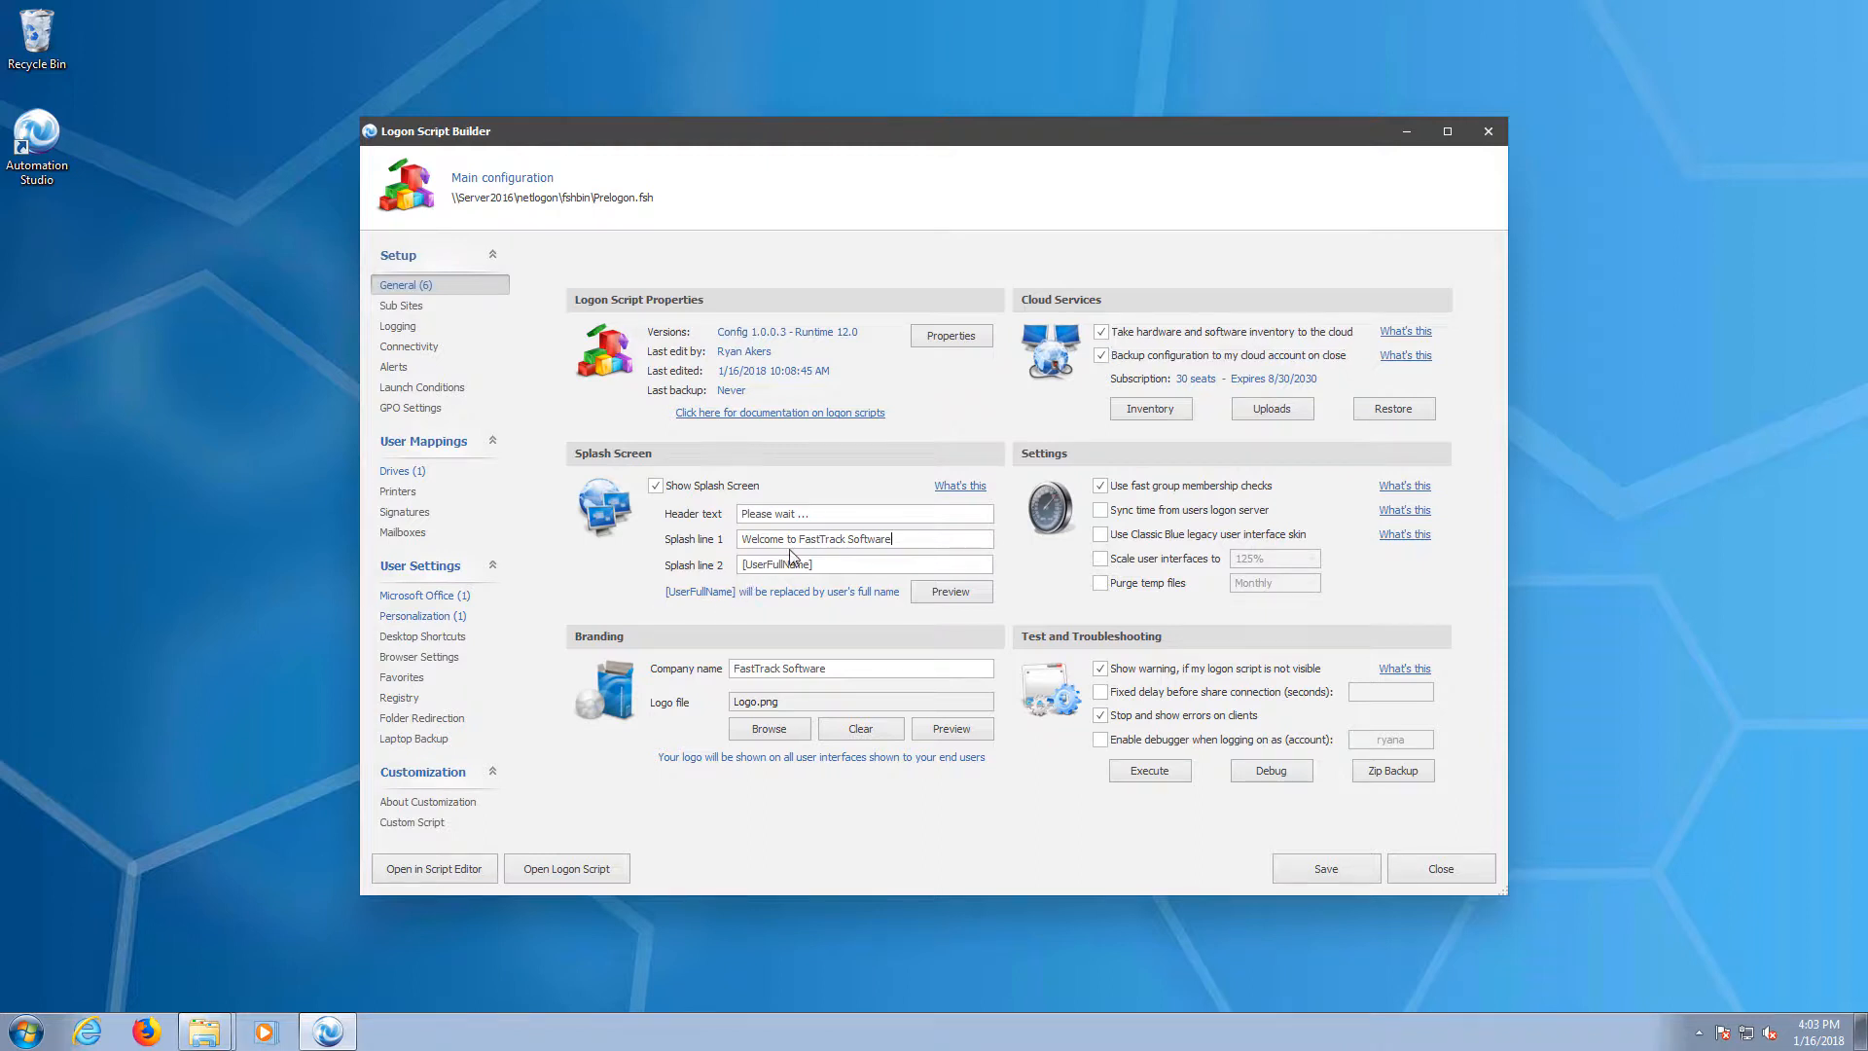
# Change splash line 1 to "Welcome to Your Company" and set the branding company name to "Your Company".
pyautogui.moveTo(800, 539); pyautogui.dragTo(936, 540)
pyautogui.write('Your Company')
pyautogui.moveTo(806, 540); pyautogui.dragTo(930, 551)
pyautogui.hotkey('ctrl', 'c')
pyautogui.moveTo(848, 675); pyautogui.dragTo(648, 654)
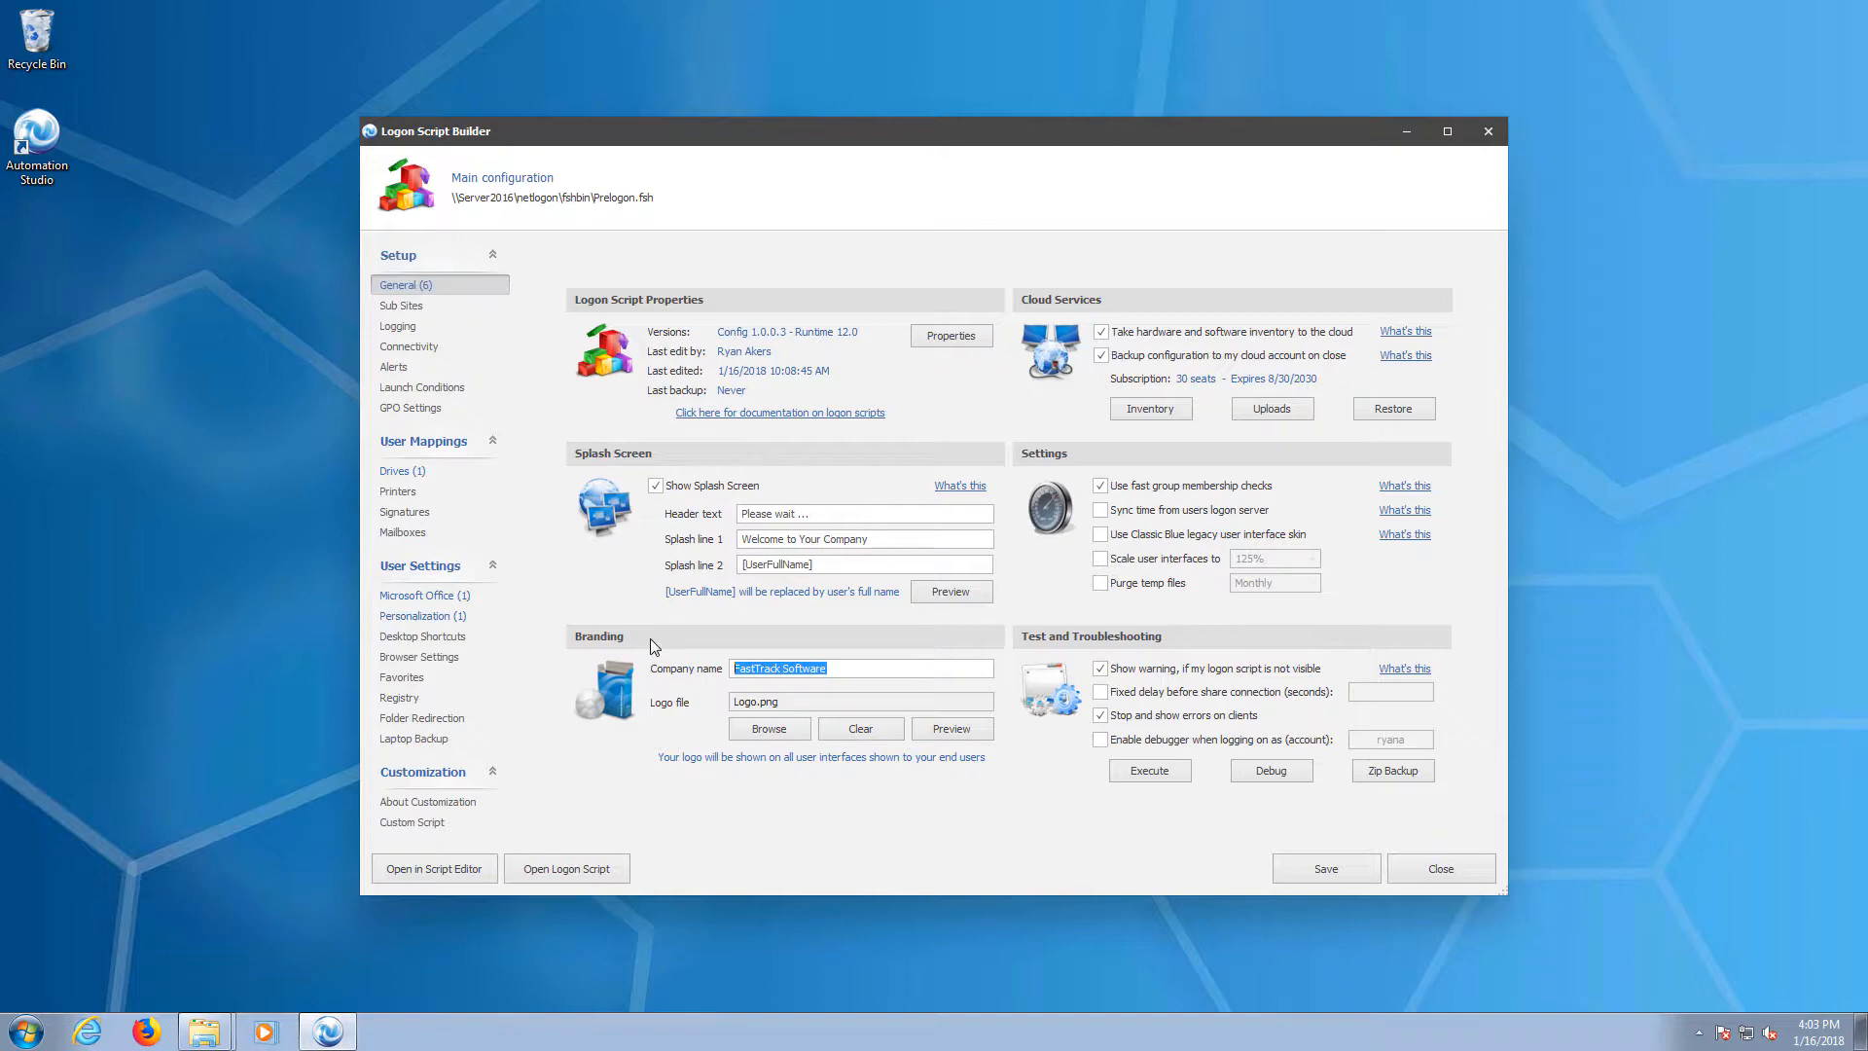
pyautogui.hotkey('ctrl', 'v')
# Select the logo file Logo.png for the branding and preview the splash screen.
pyautogui.click(761, 729)
pyautogui.doubleClick(574, 334)
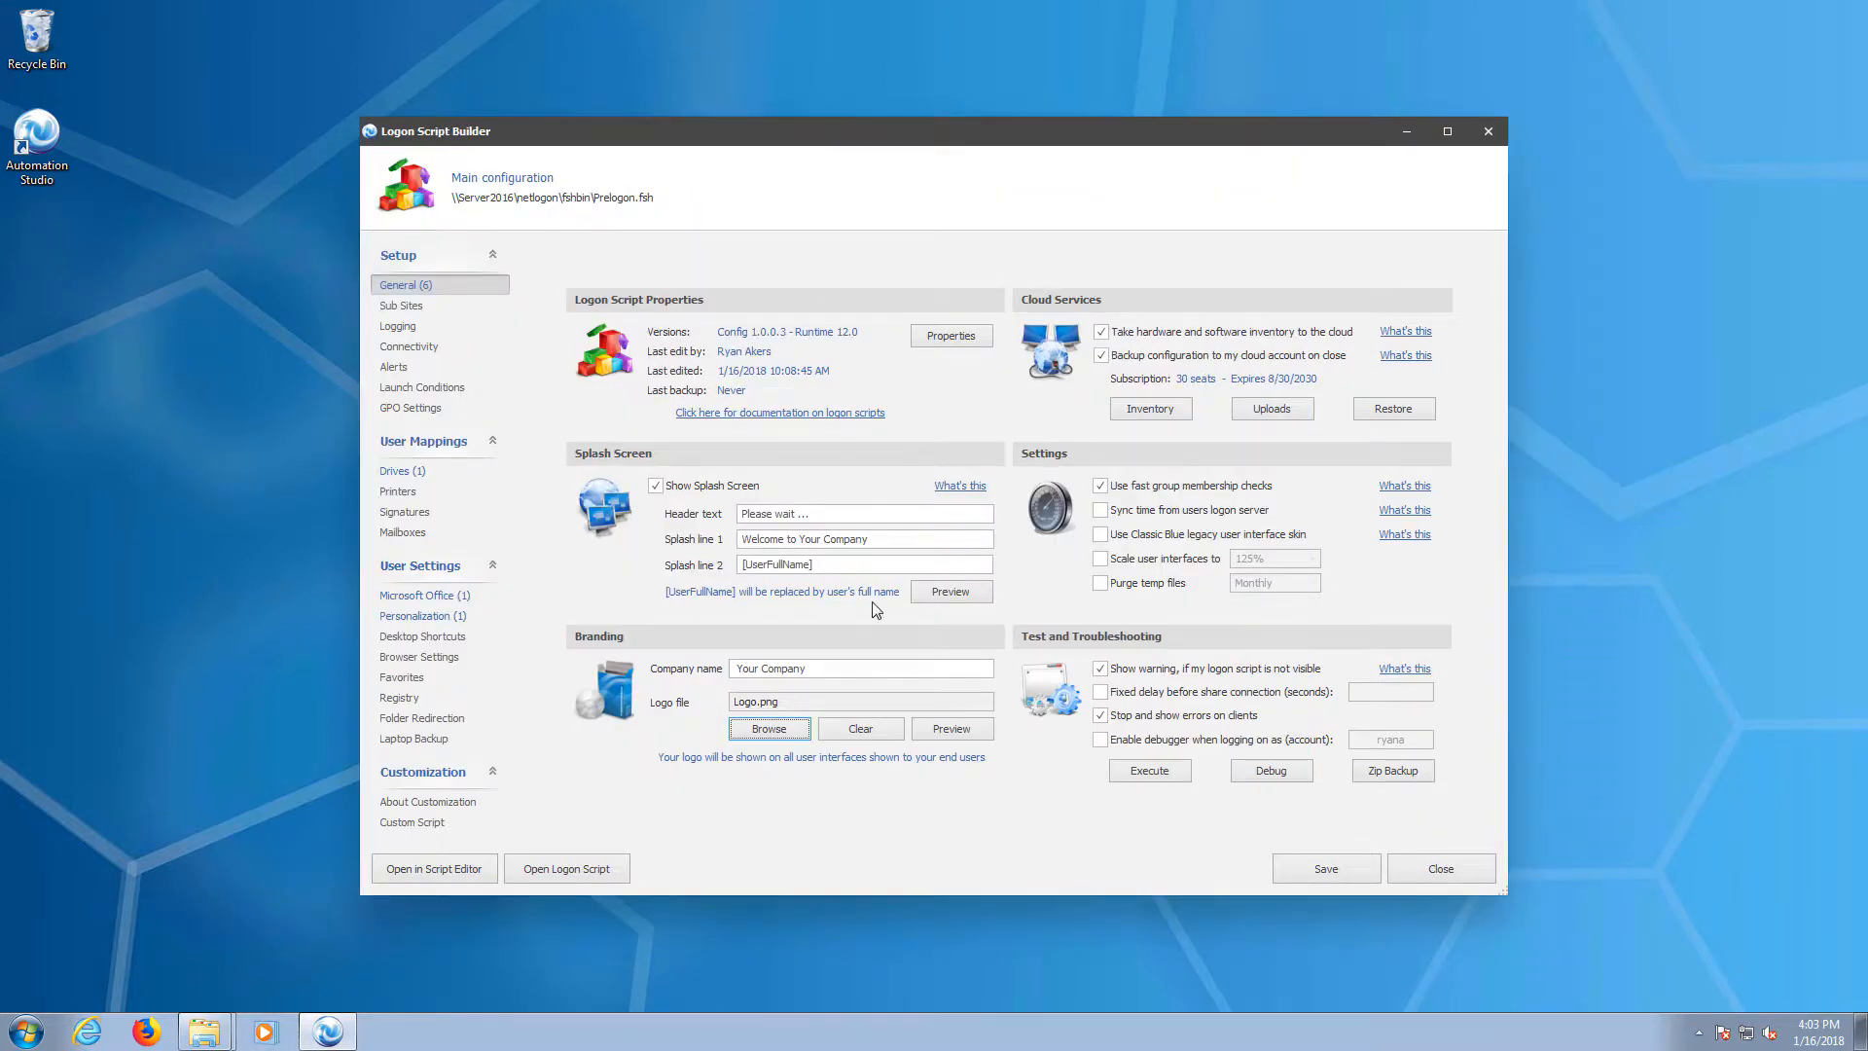
pyautogui.click(949, 591)
# Enable logging of logon errors and set the error log file to \\server2016\common\errors.
pyautogui.click(397, 328)
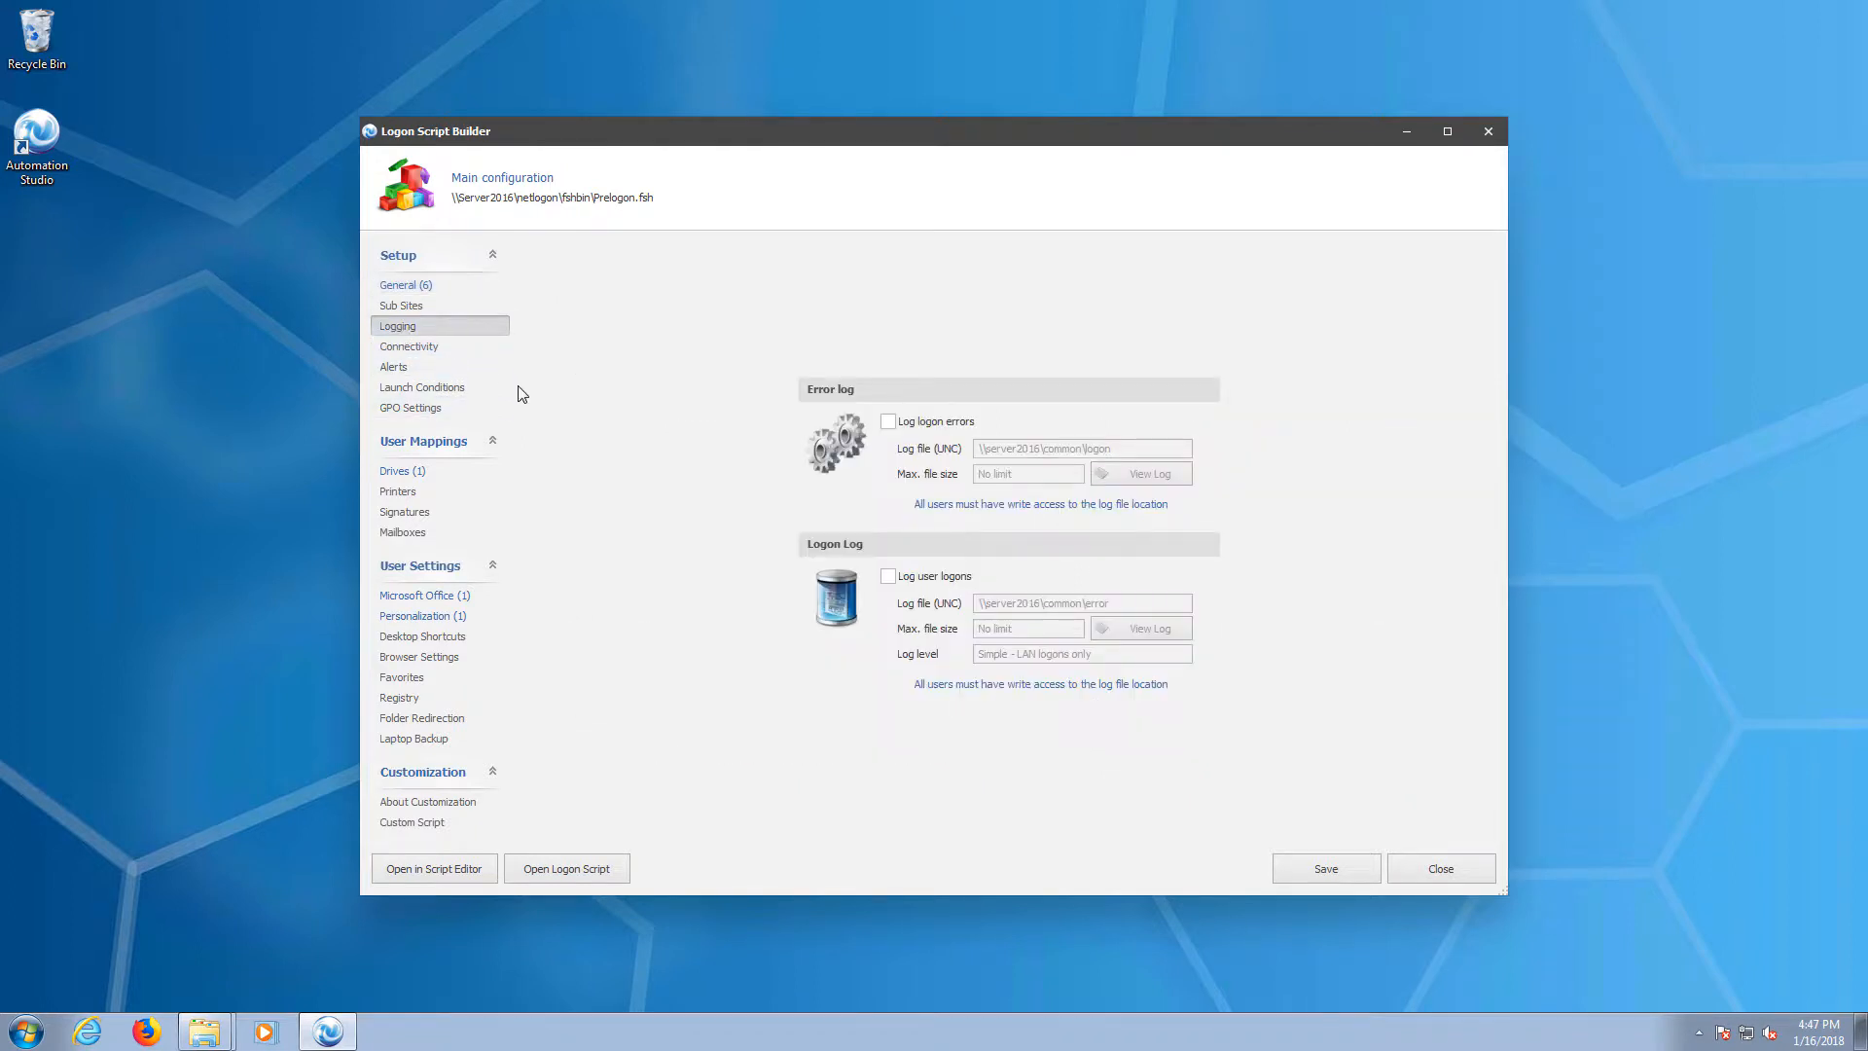
pyautogui.click(887, 421)
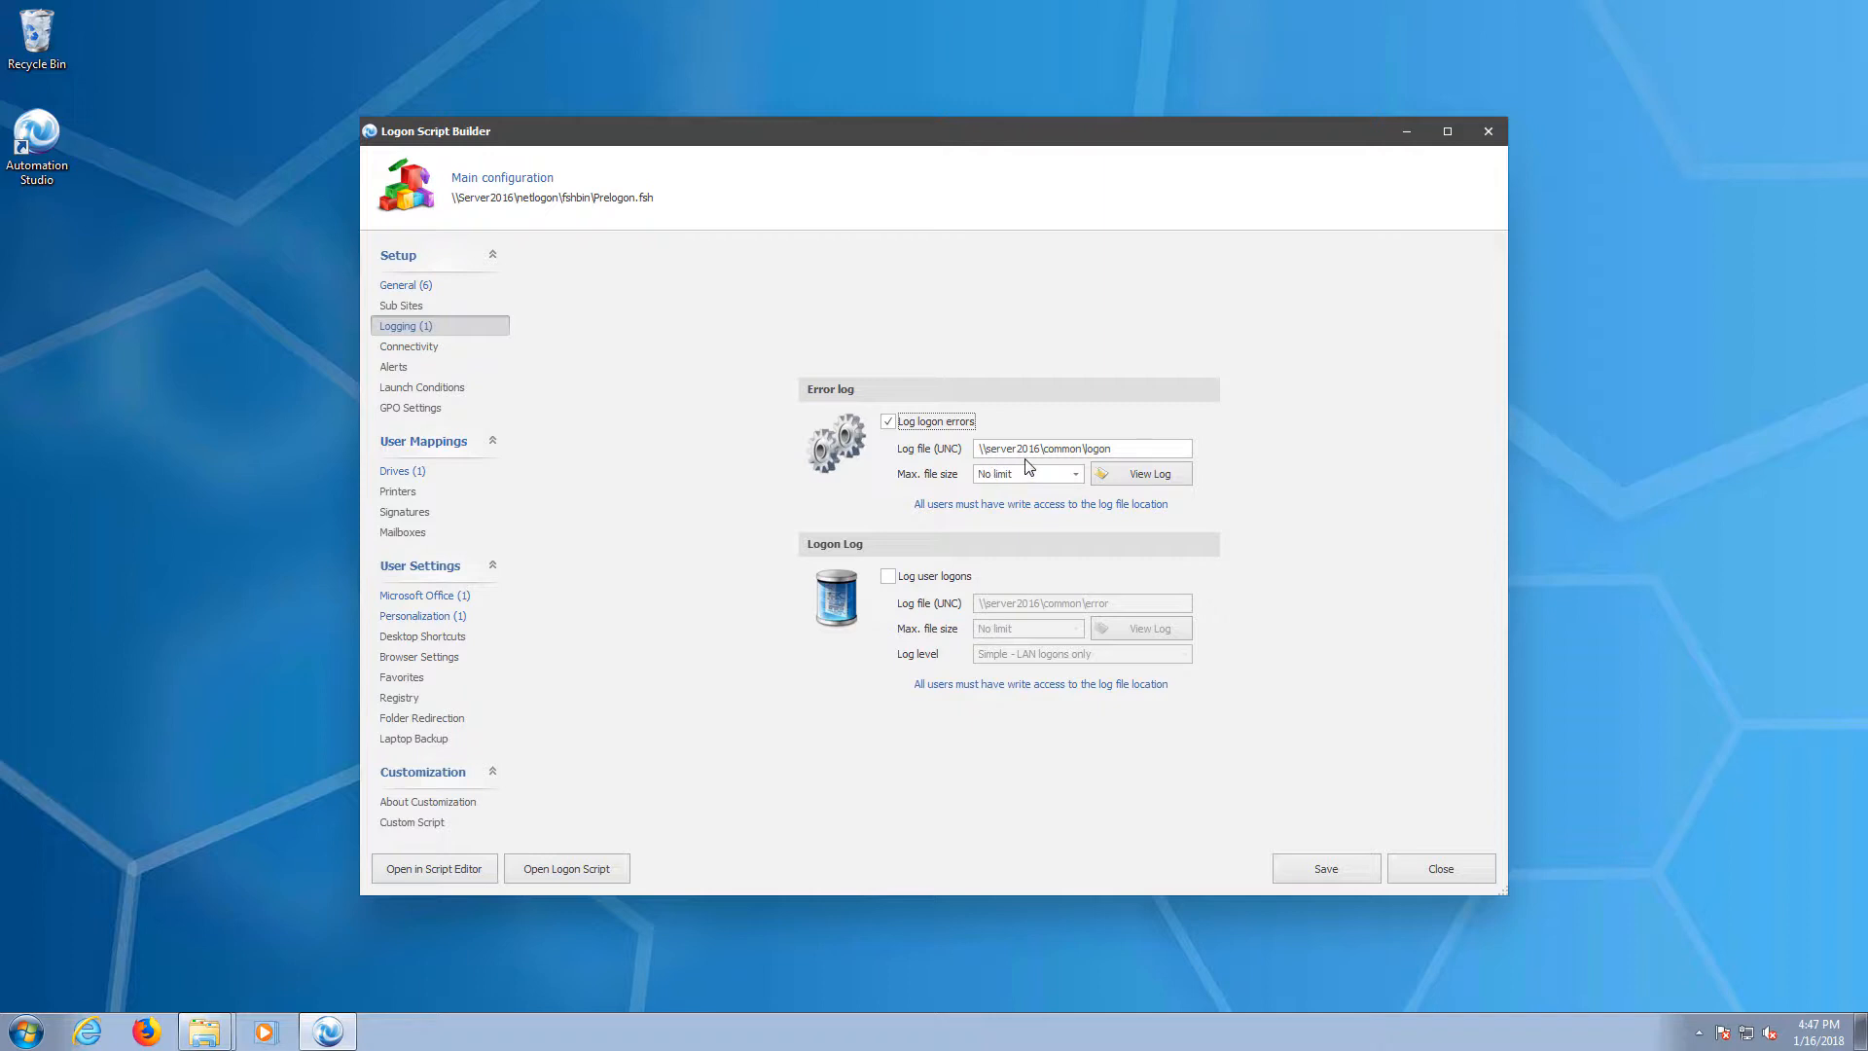
pyautogui.doubleClick(1088, 448)
pyautogui.write('errors')
# Enable logging of user logons to the file \\server2016\common\logons and save the configuration.
pyautogui.click(887, 575)
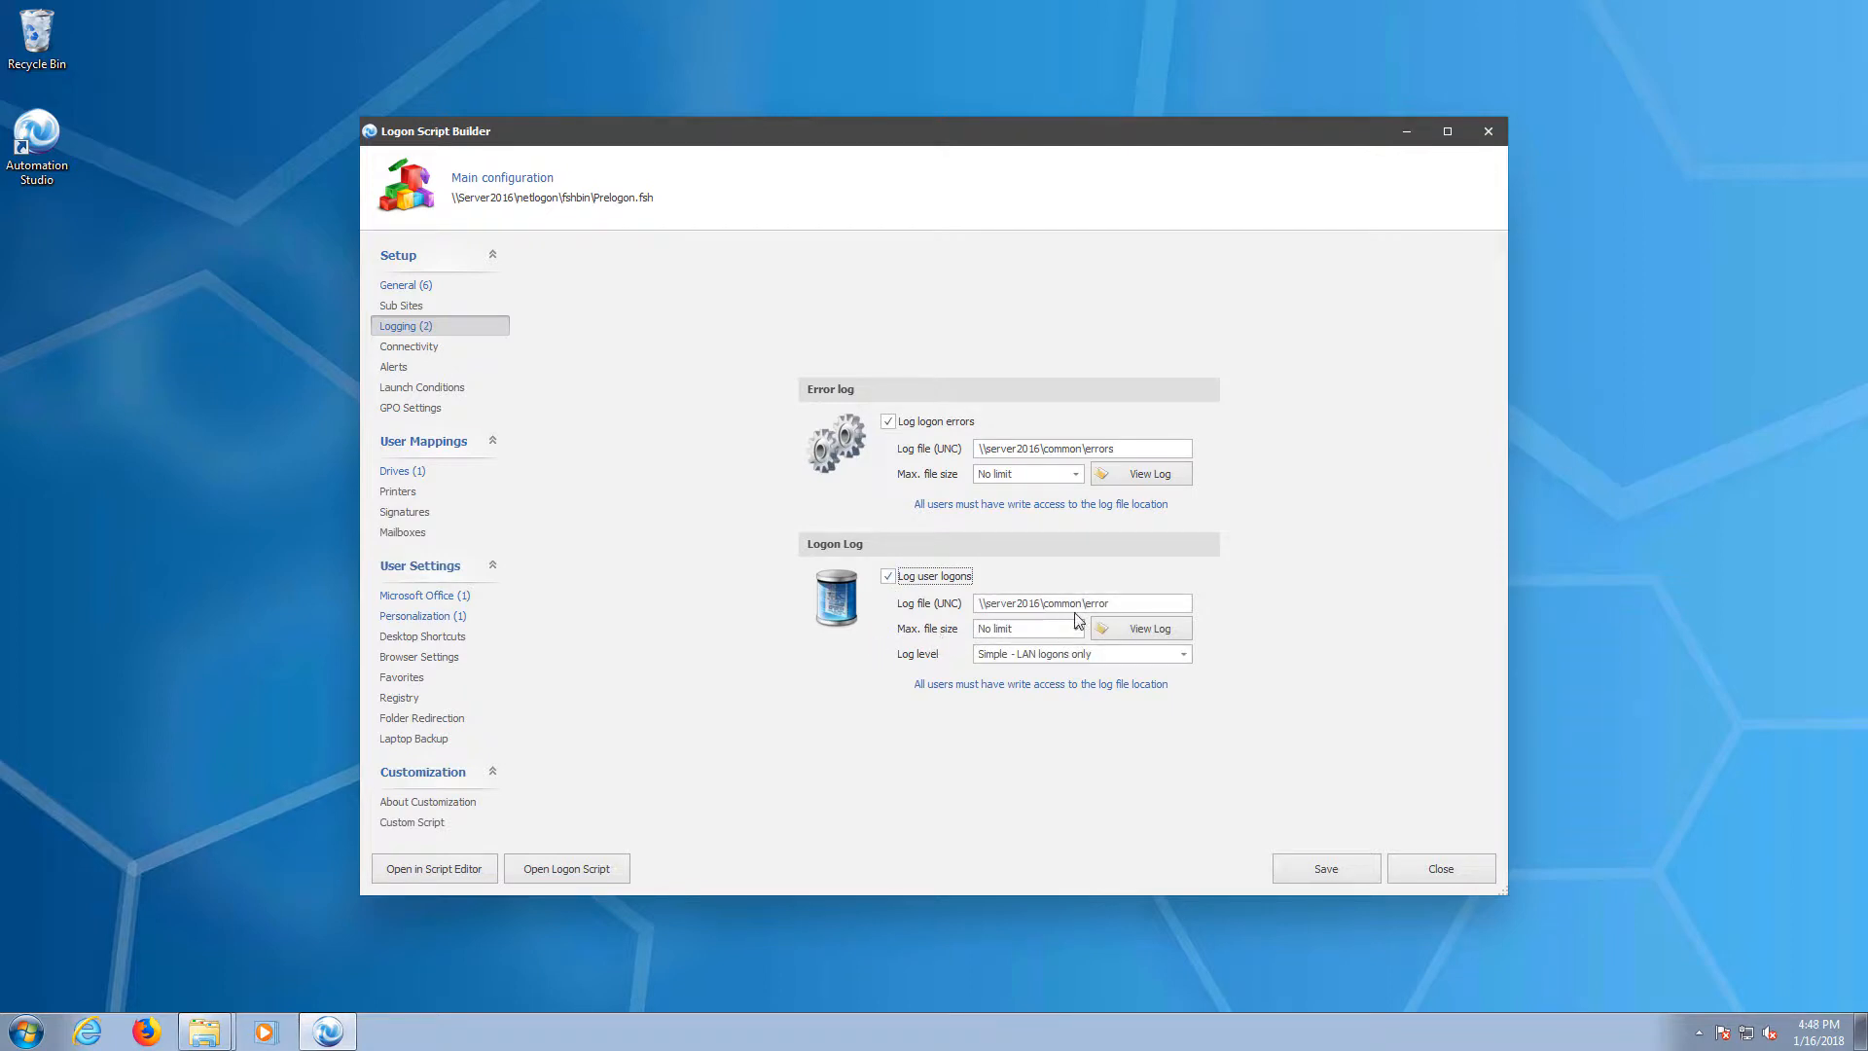
pyautogui.moveTo(1085, 603); pyautogui.dragTo(1221, 607)
pyautogui.write('logons')
pyautogui.click(1318, 871)
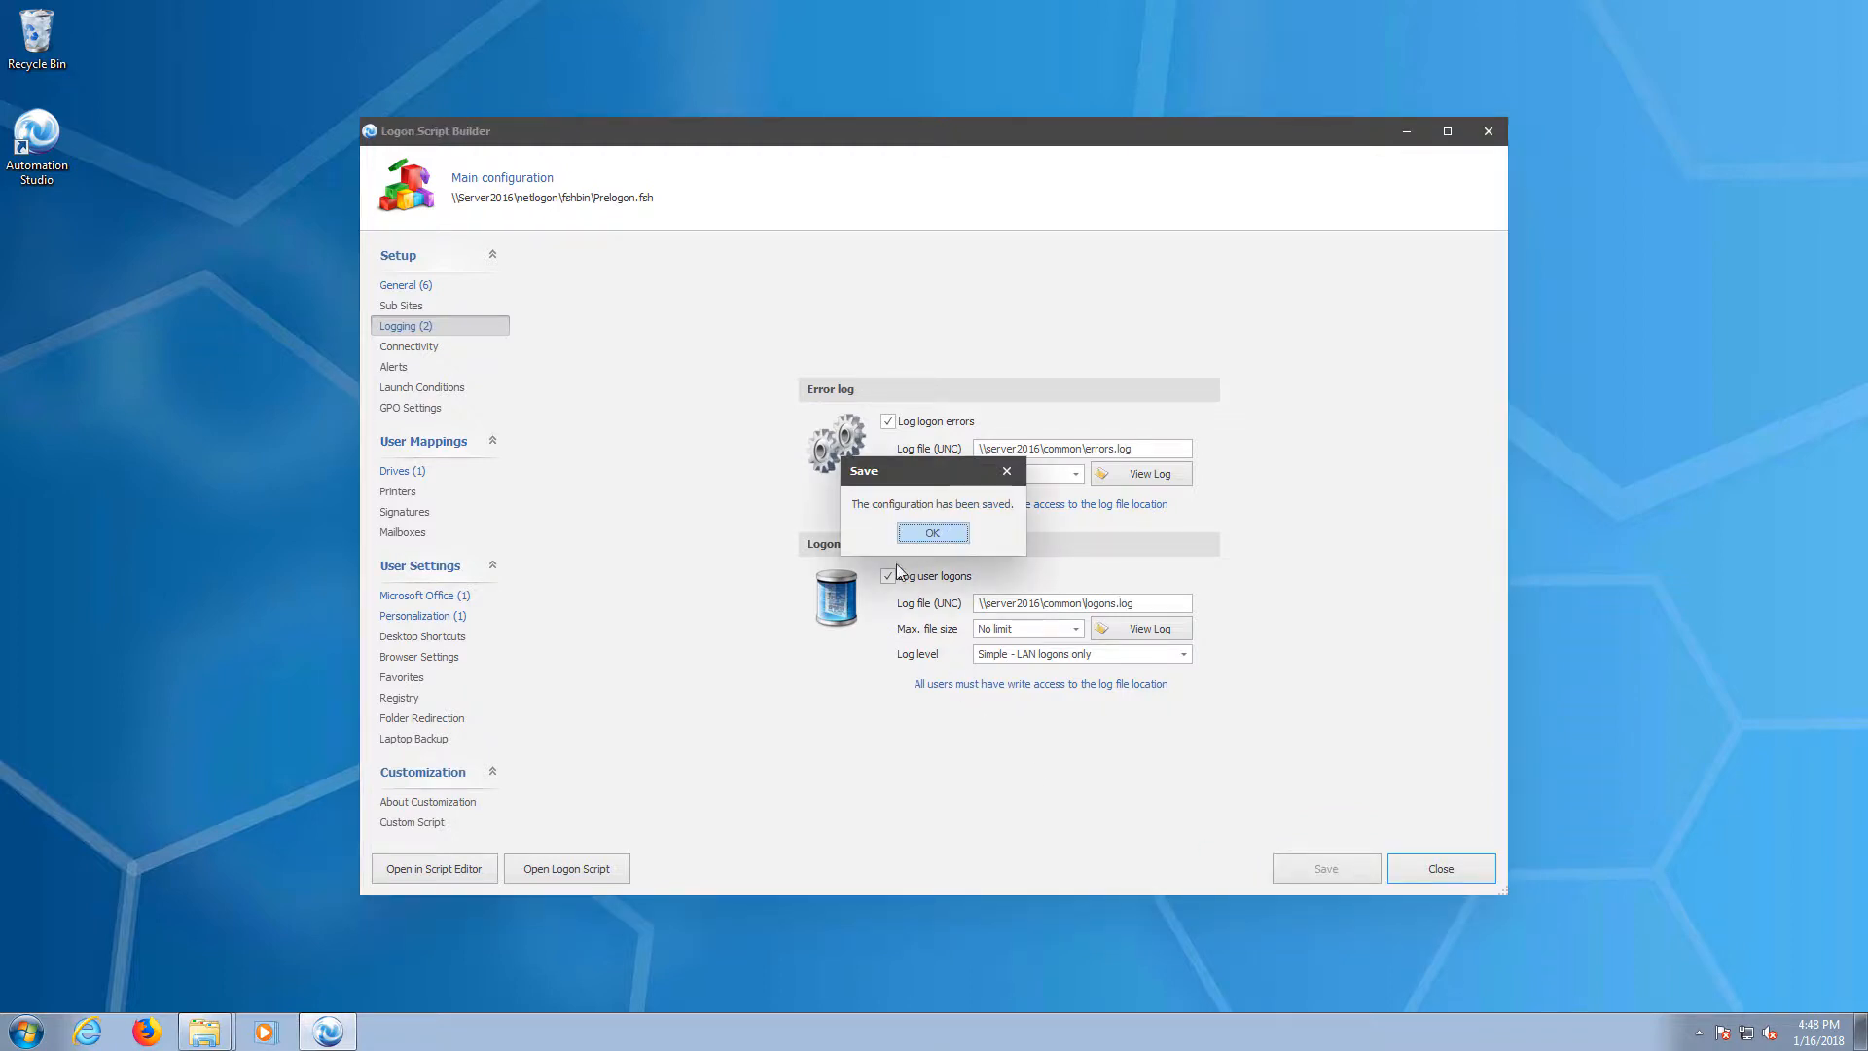
pyautogui.click(932, 533)
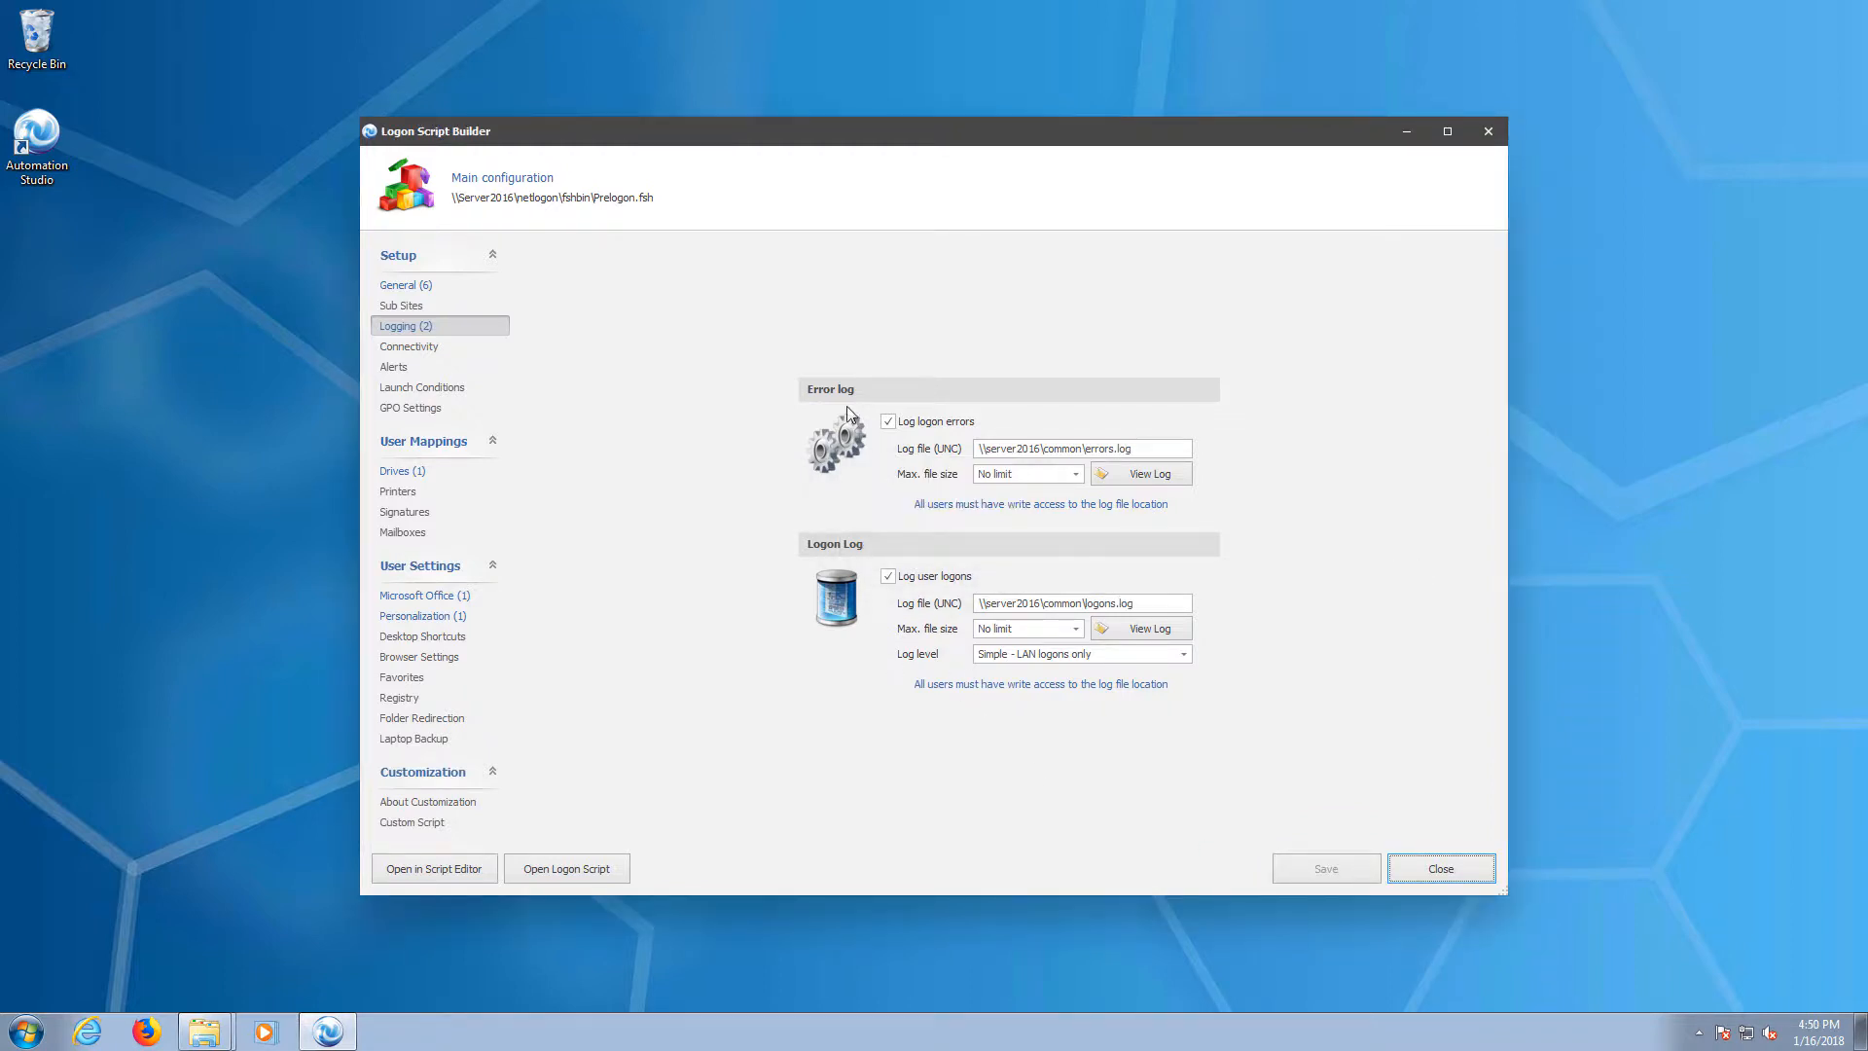
# Enable the desktop icon for manually rerunning the logon script on All computers and save the configuration.
pyautogui.click(412, 350)
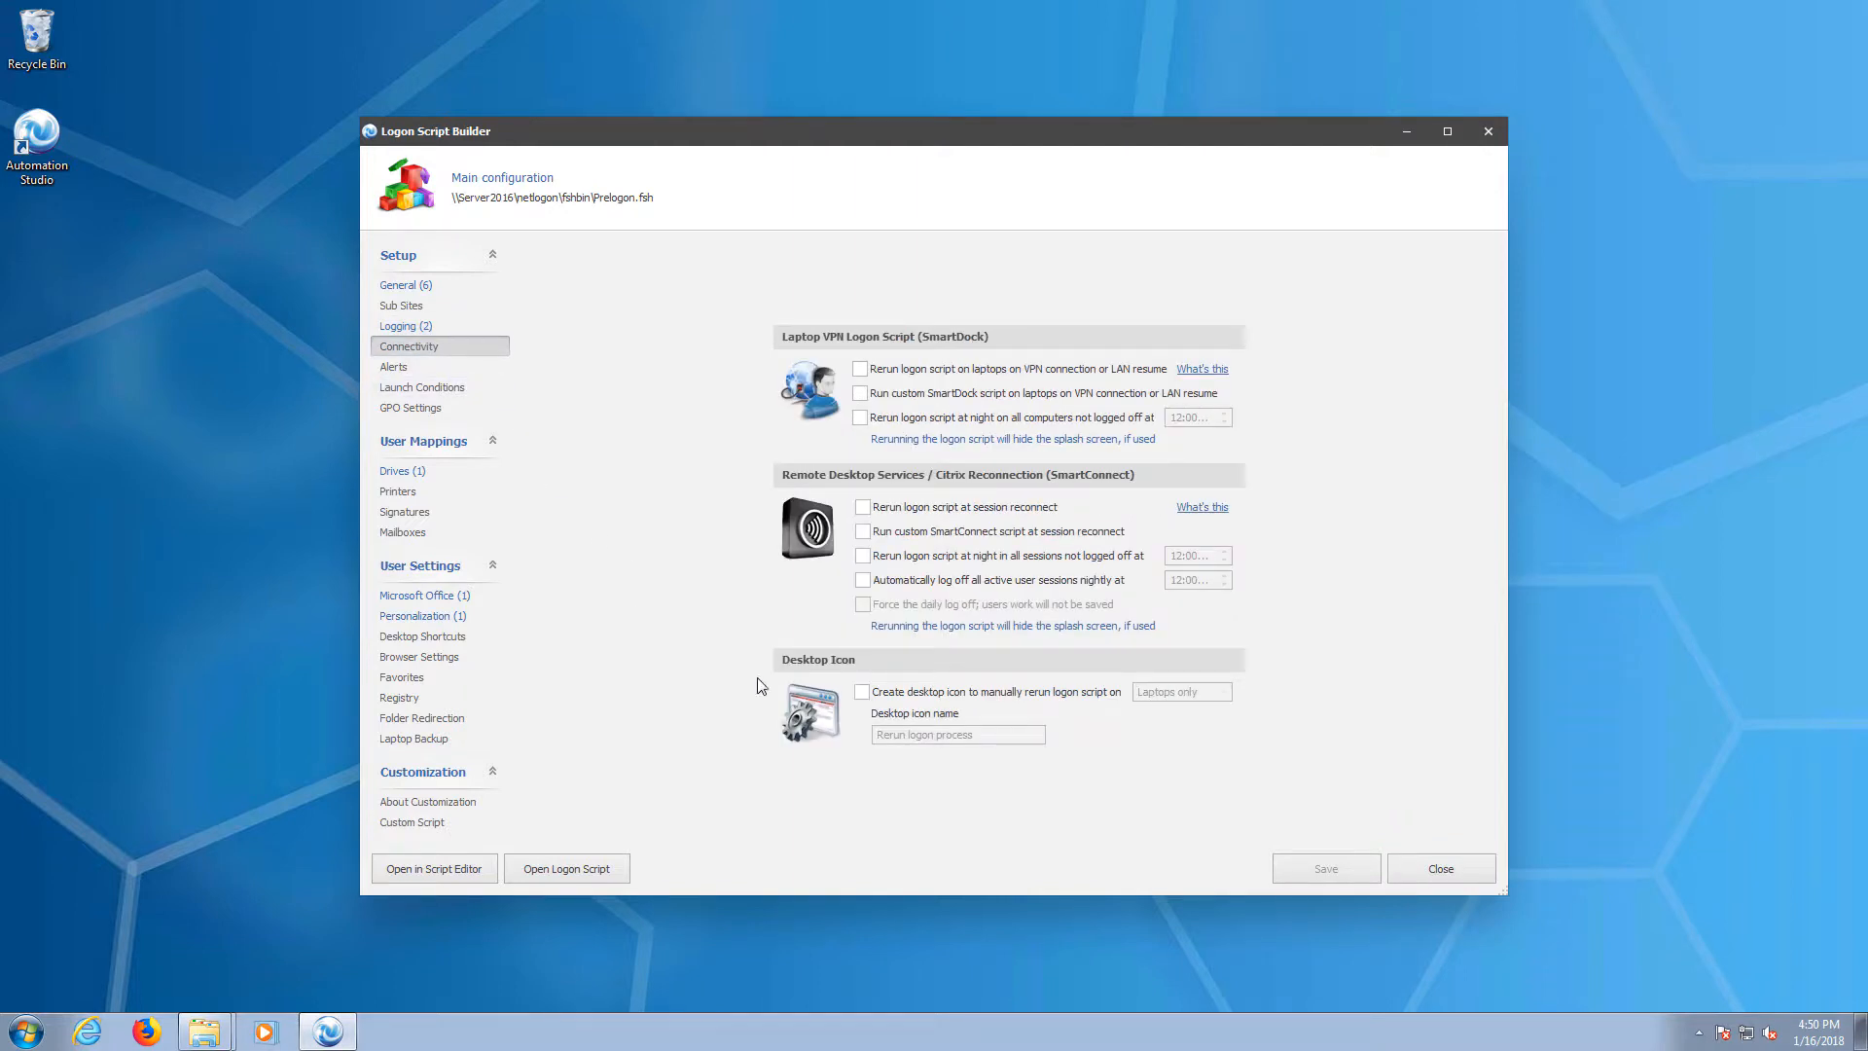
pyautogui.click(861, 691)
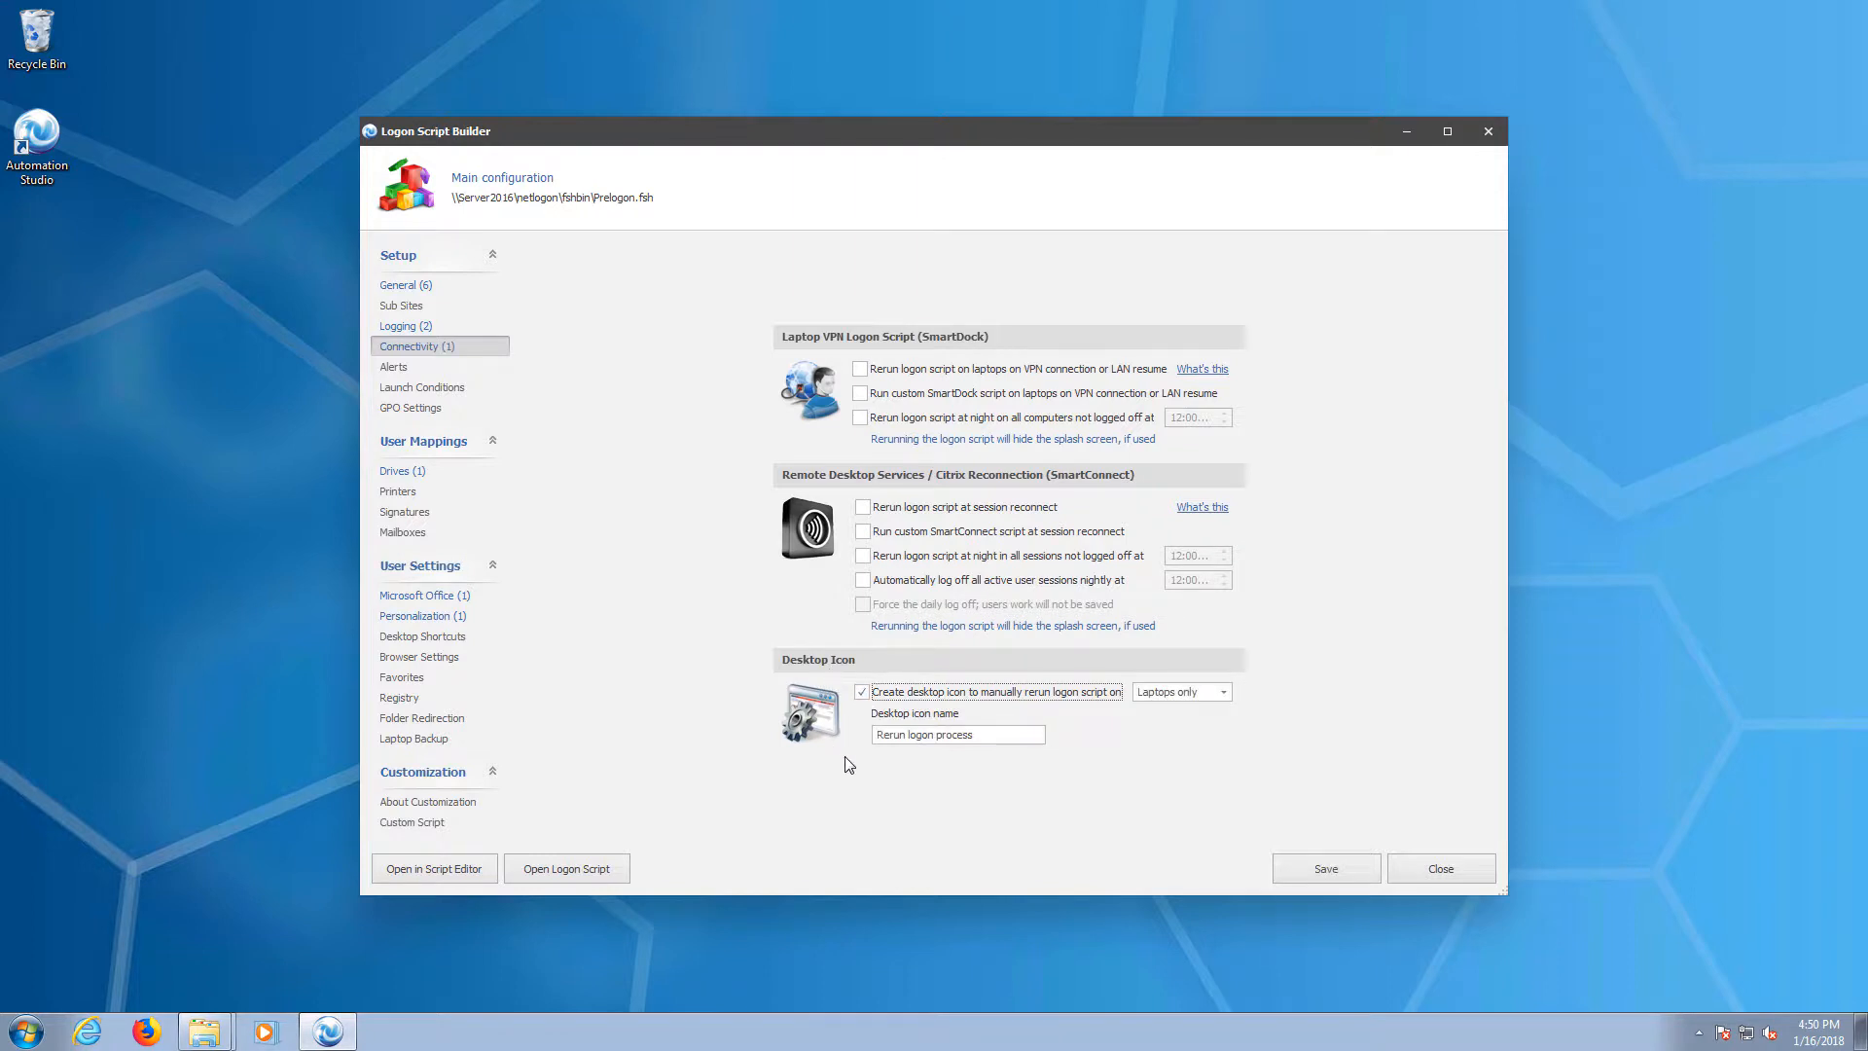
pyautogui.click(1205, 698)
pyautogui.click(1196, 738)
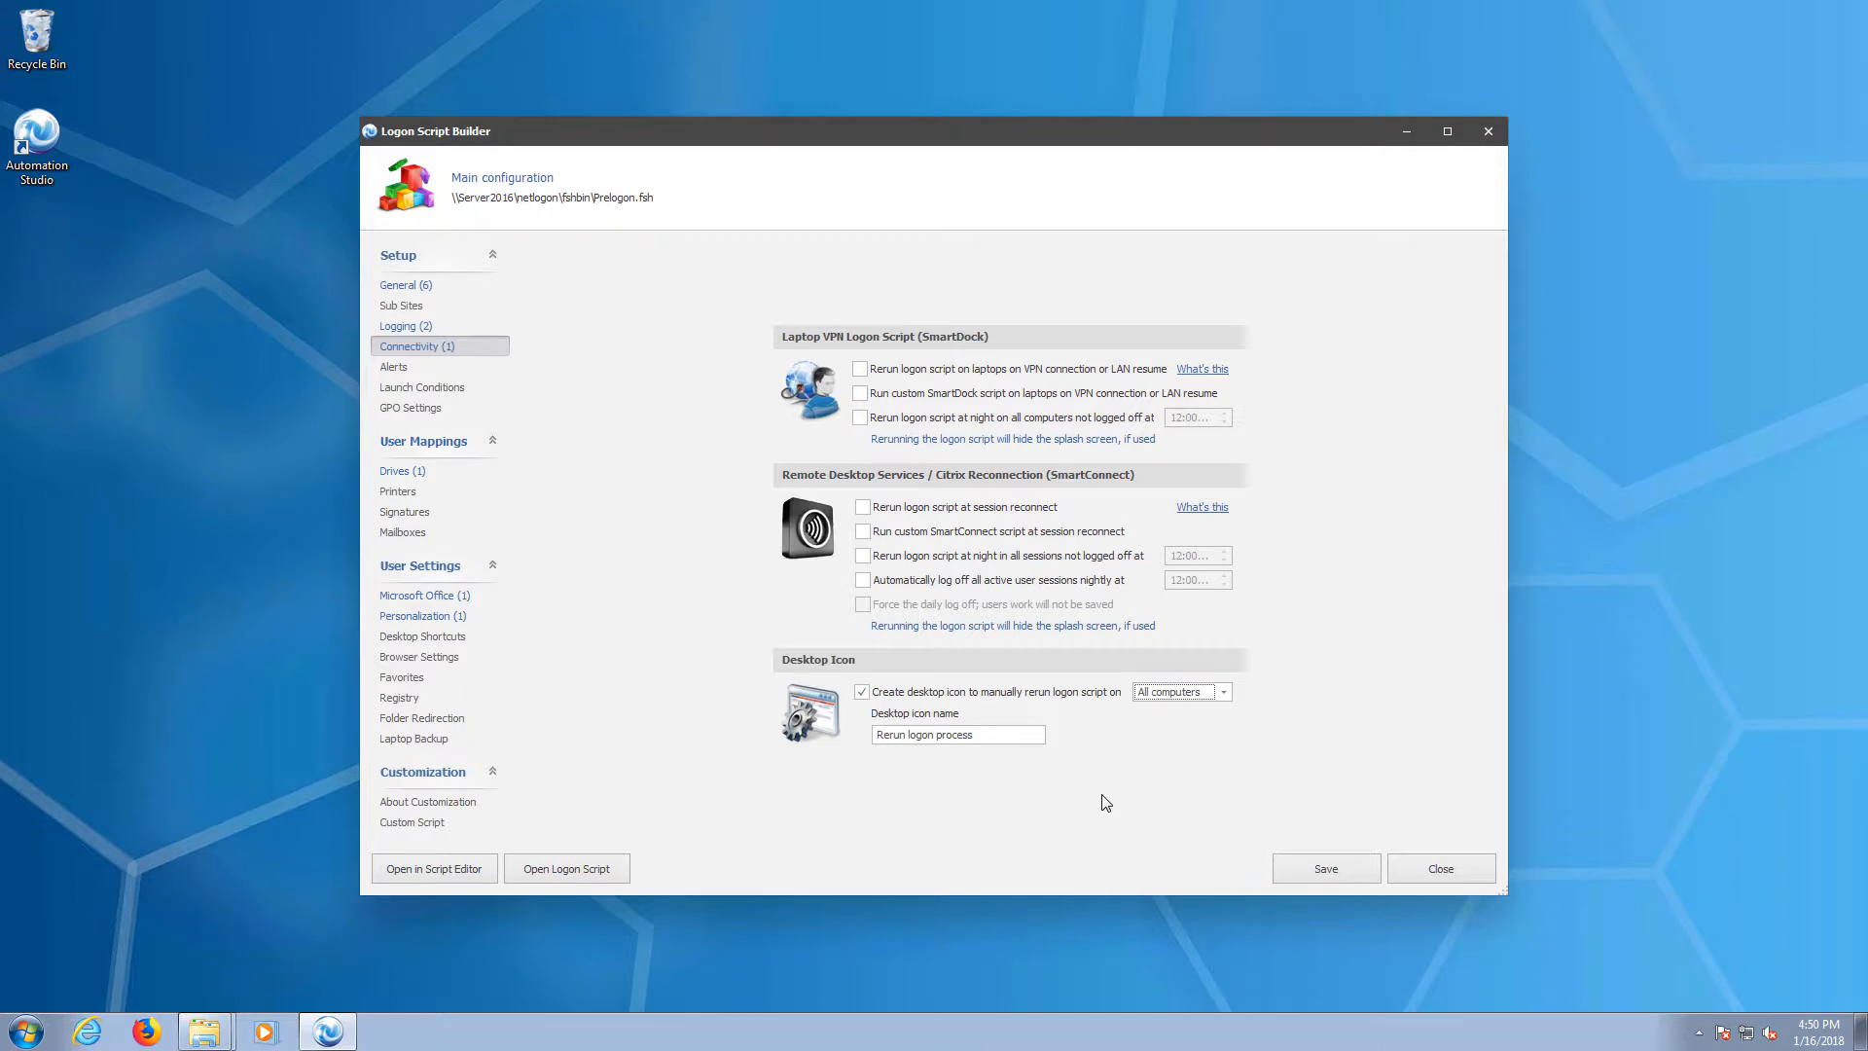
pyautogui.click(1315, 869)
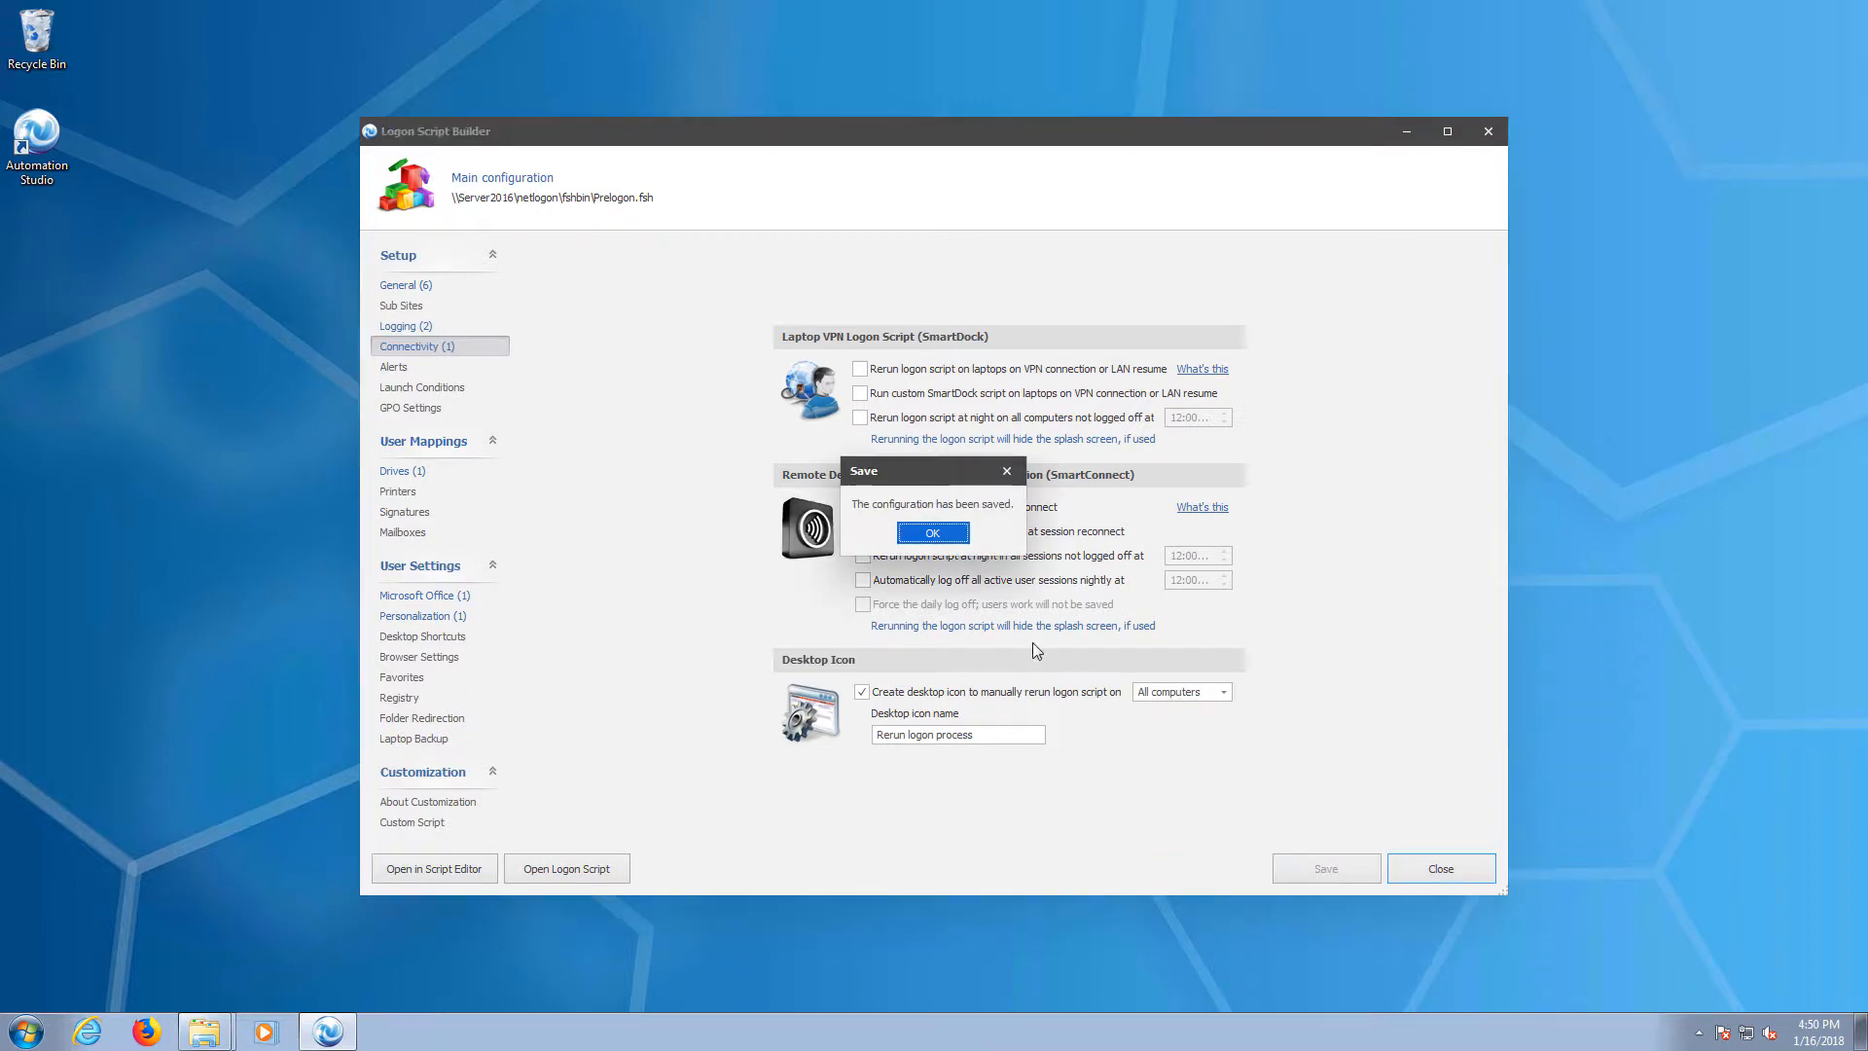
pyautogui.click(932, 533)
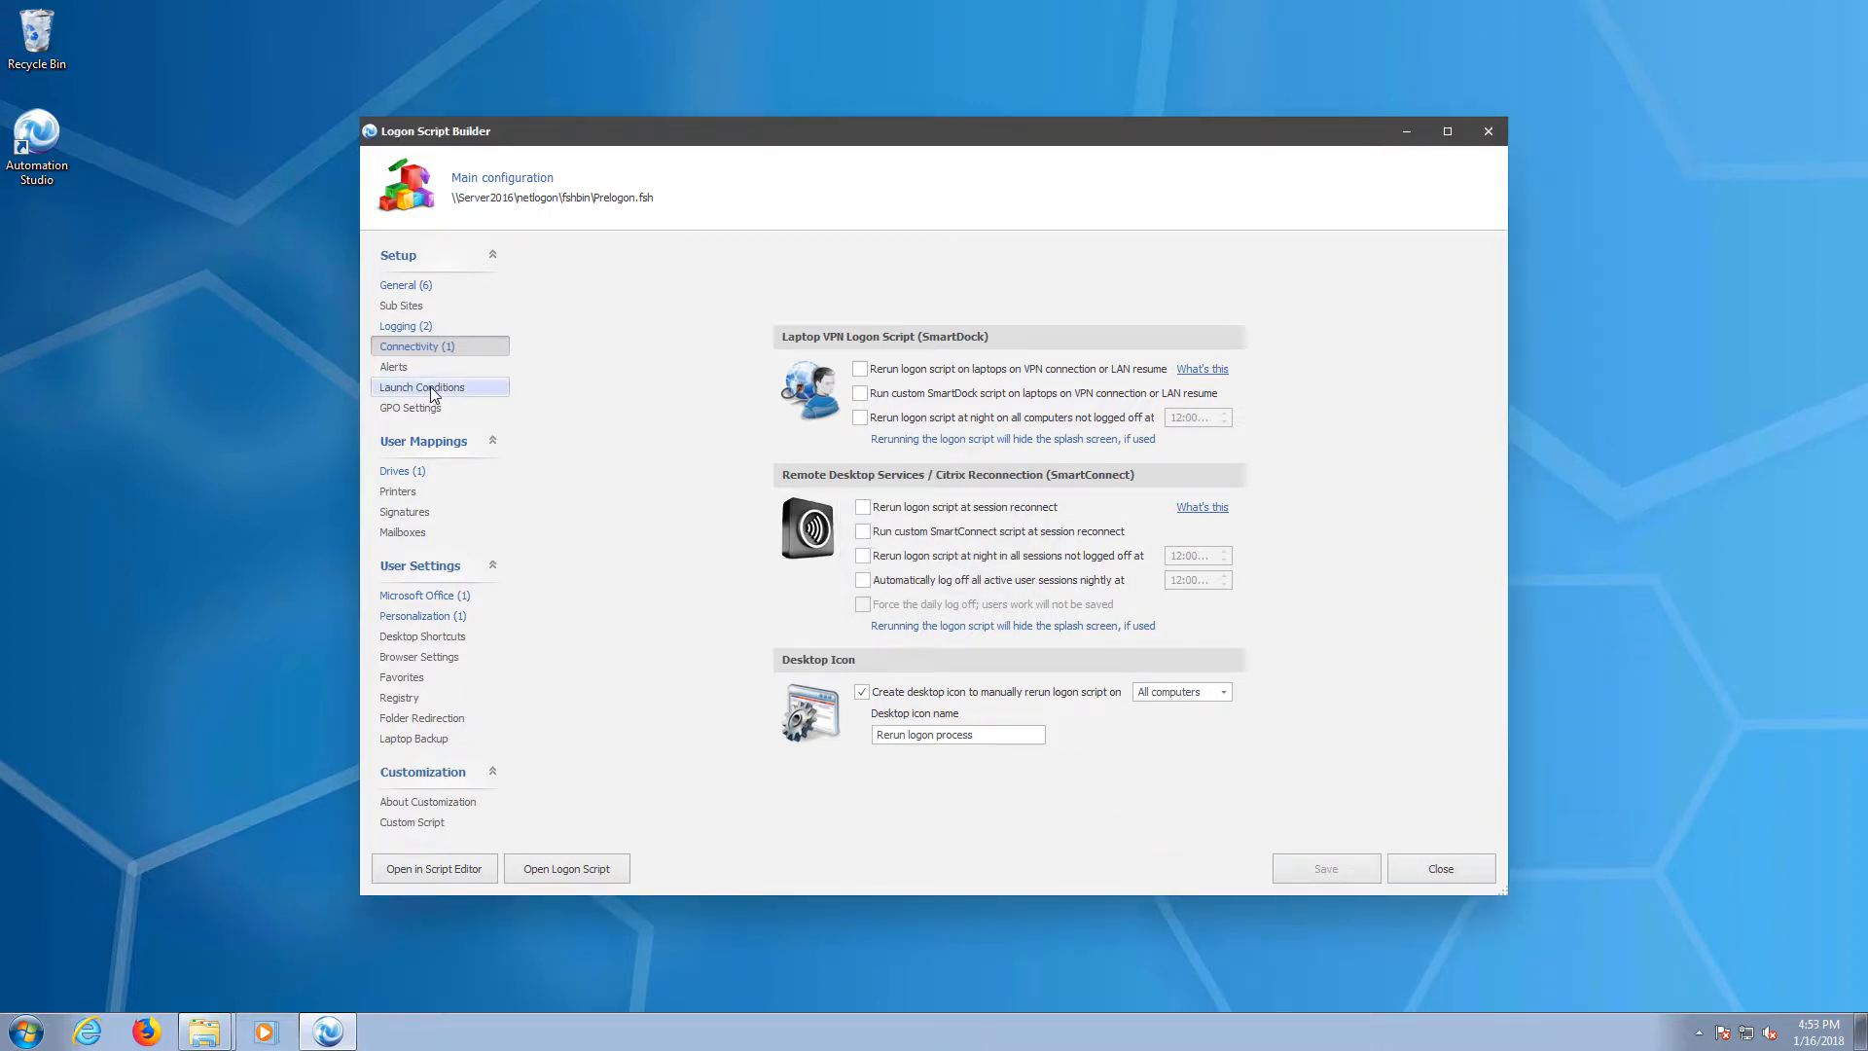
# Exclude servers from the logon script's launch conditions and save the configuration.
pyautogui.click(430, 387)
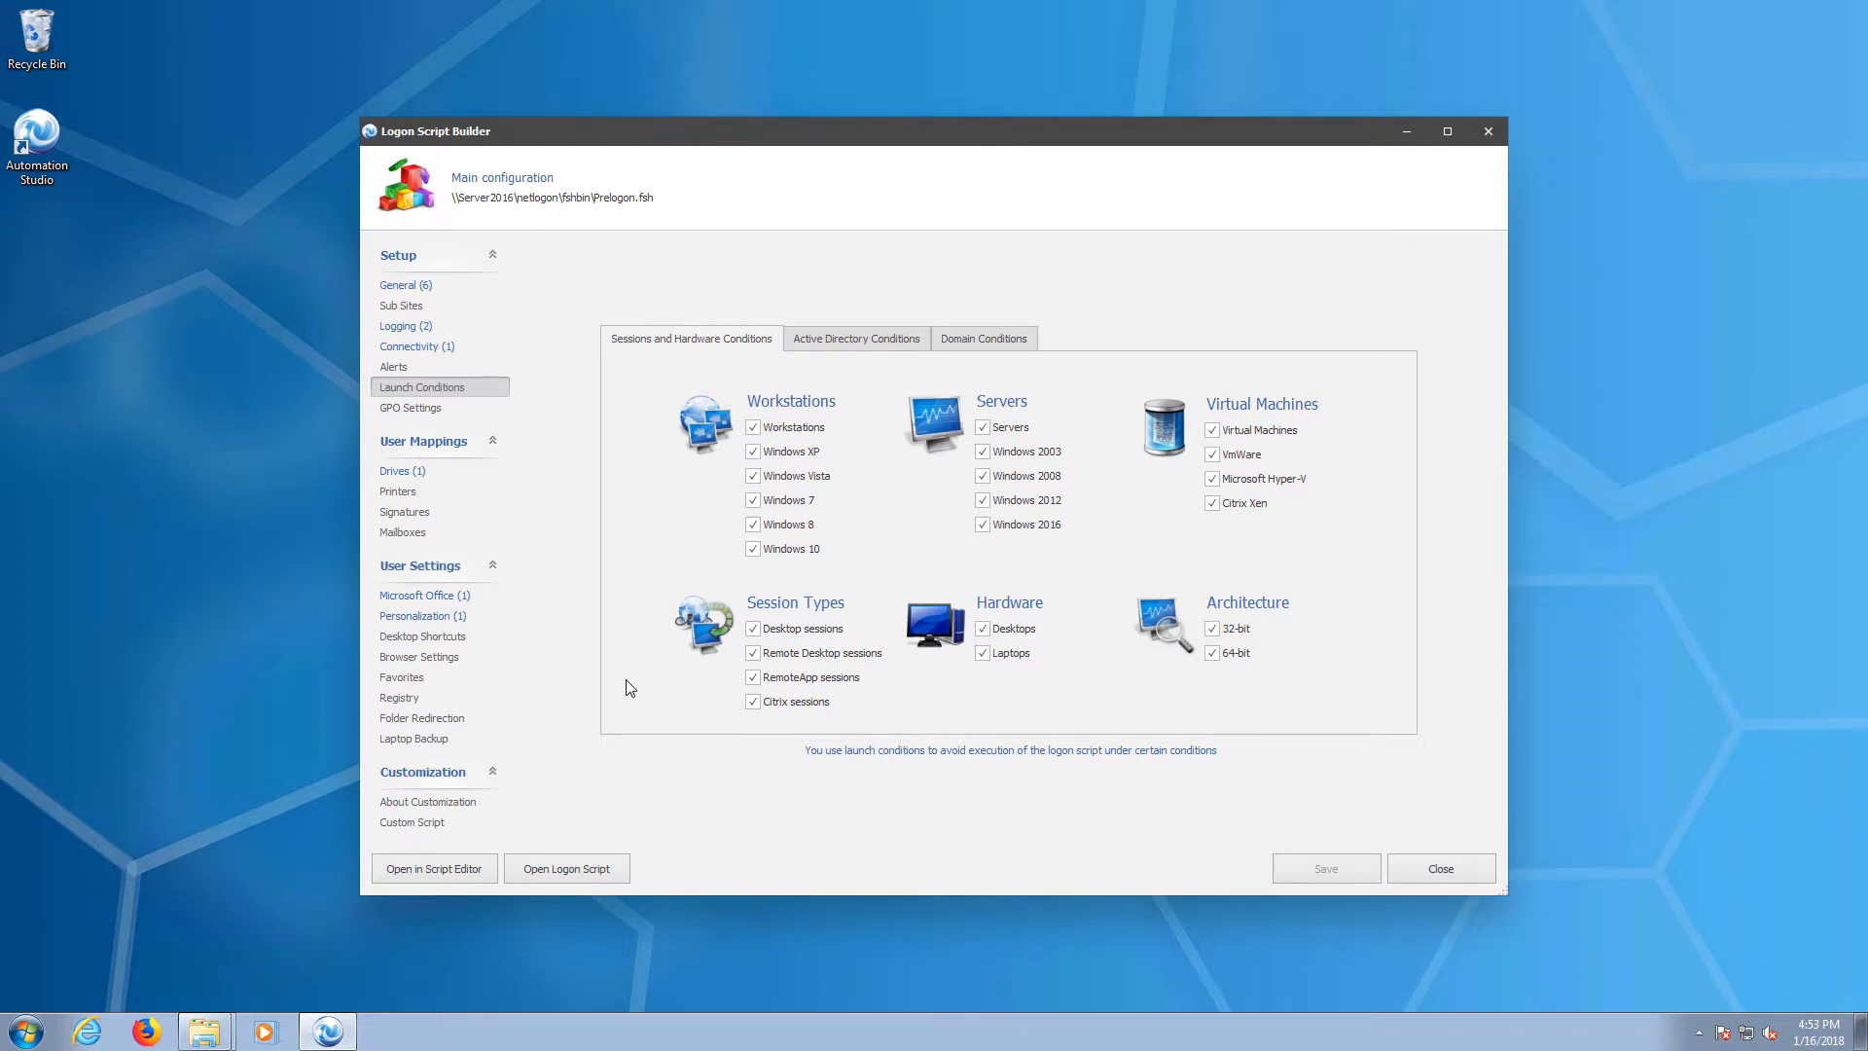
pyautogui.click(982, 428)
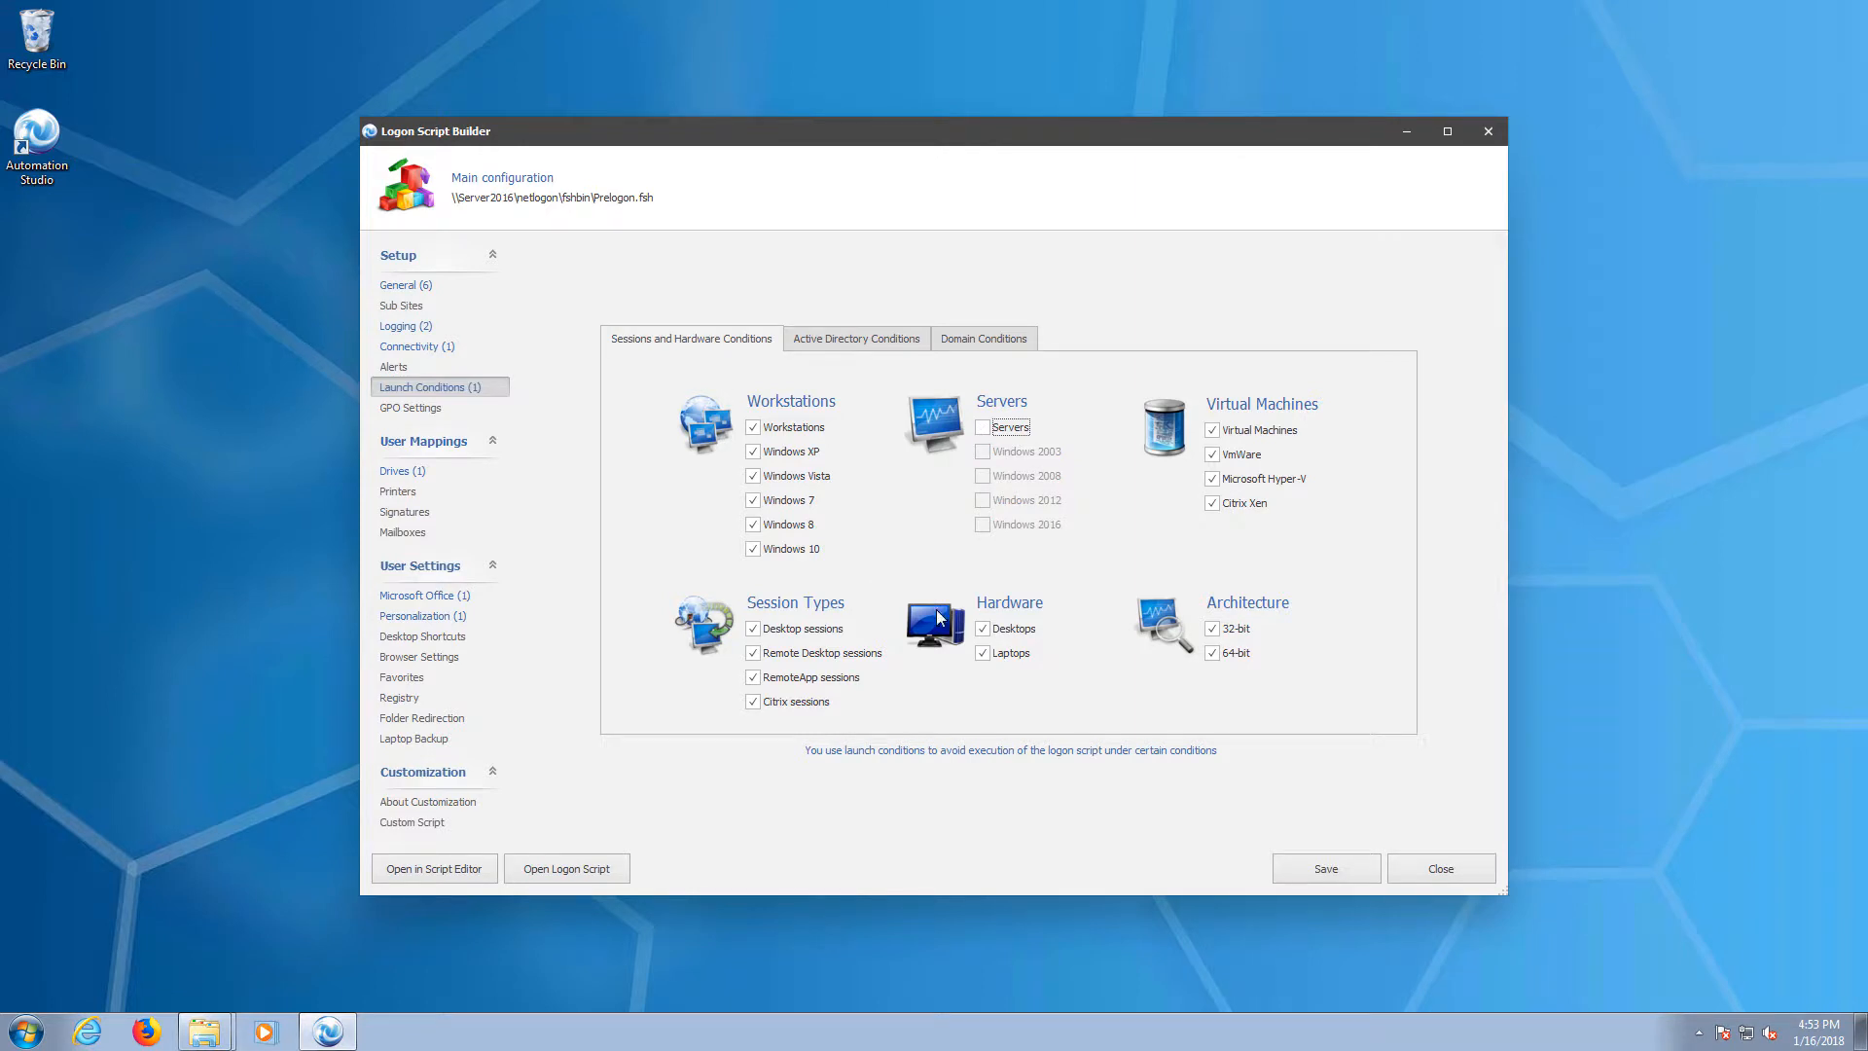
pyautogui.click(1317, 867)
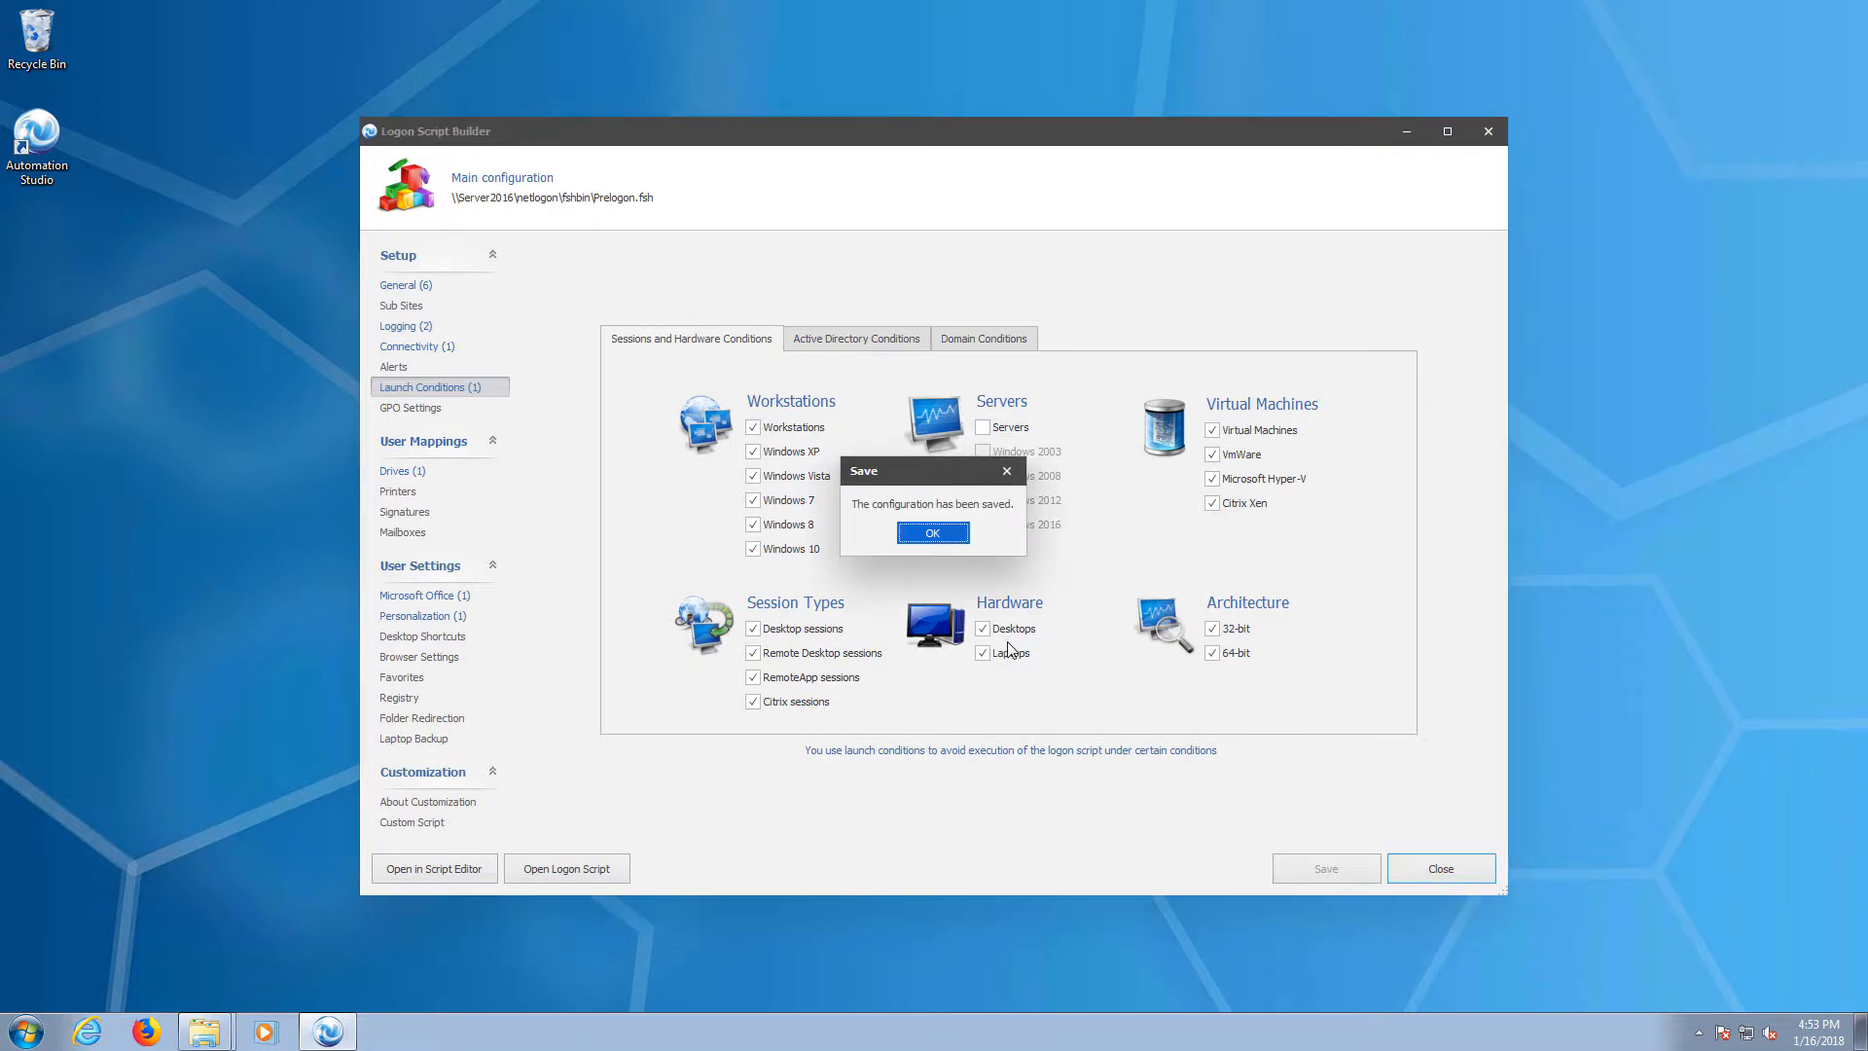
pyautogui.click(940, 541)
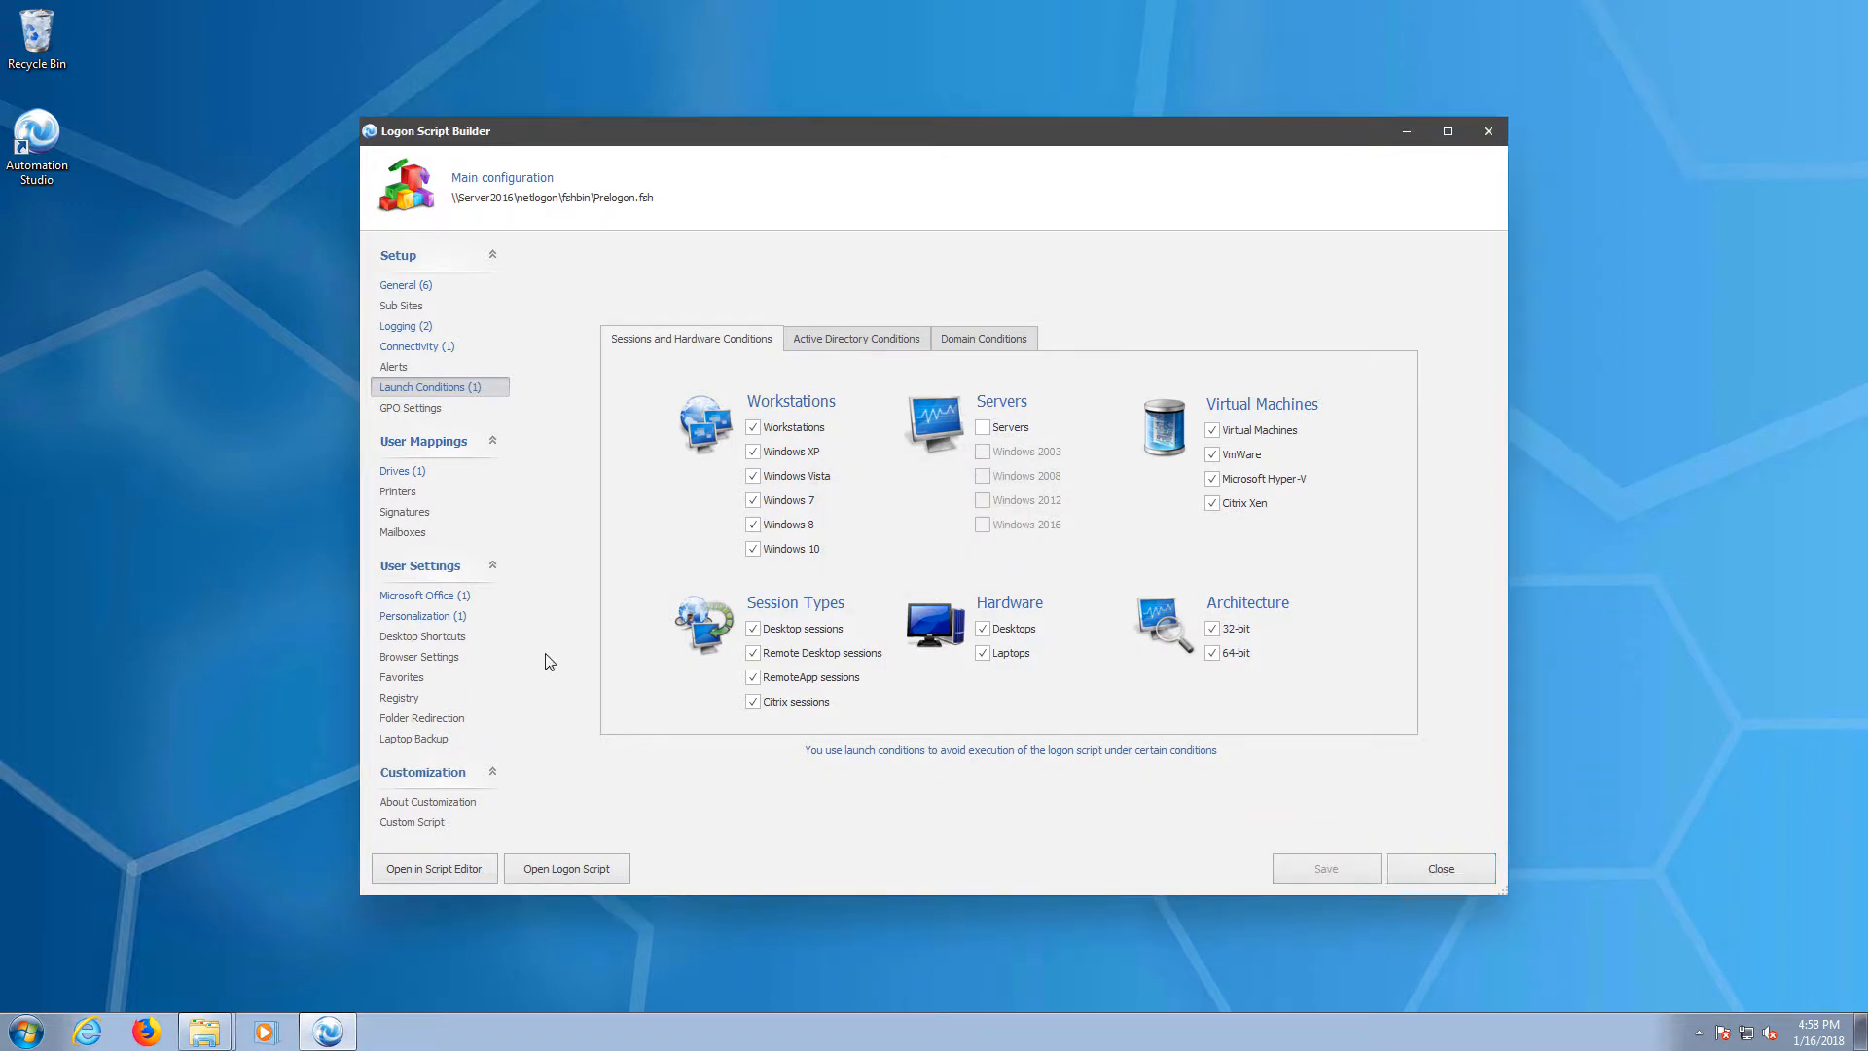
# Start a new UNC drive mapping with drive letter P: and the Common share on SERVER2016.
pyautogui.click(401, 471)
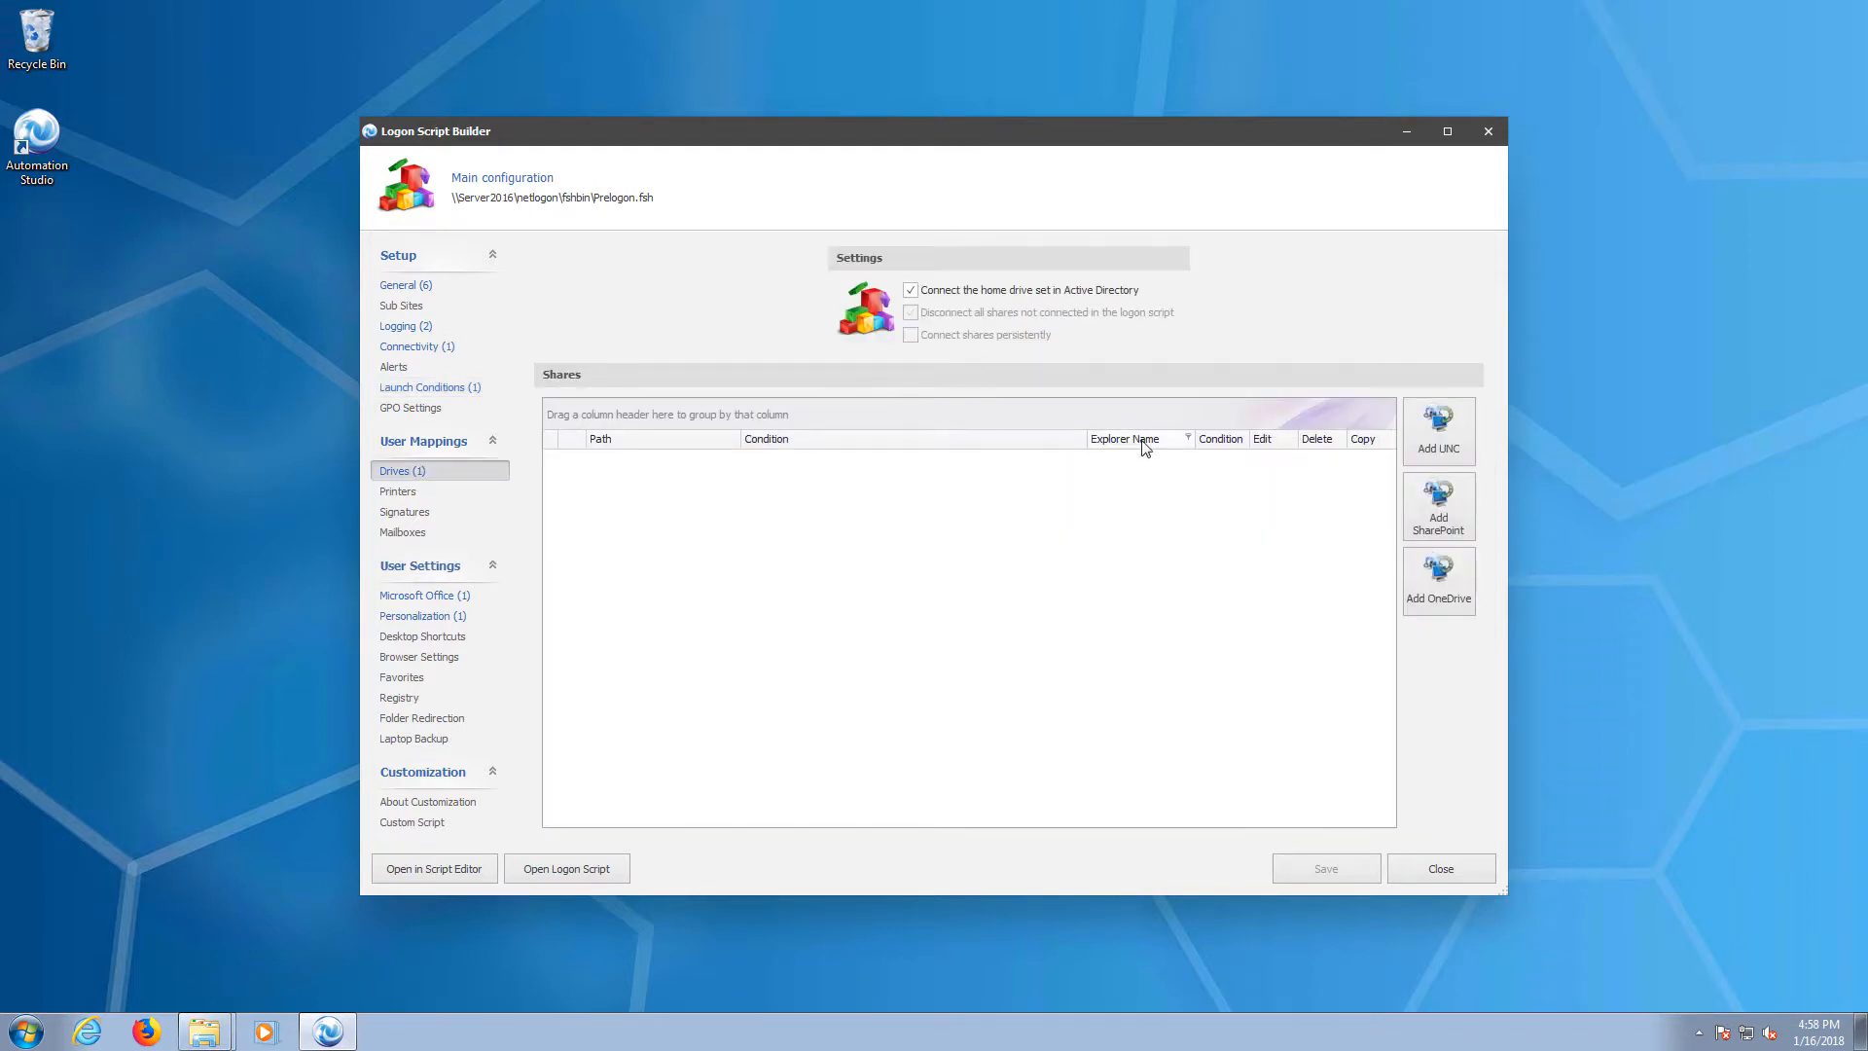
pyautogui.click(1448, 430)
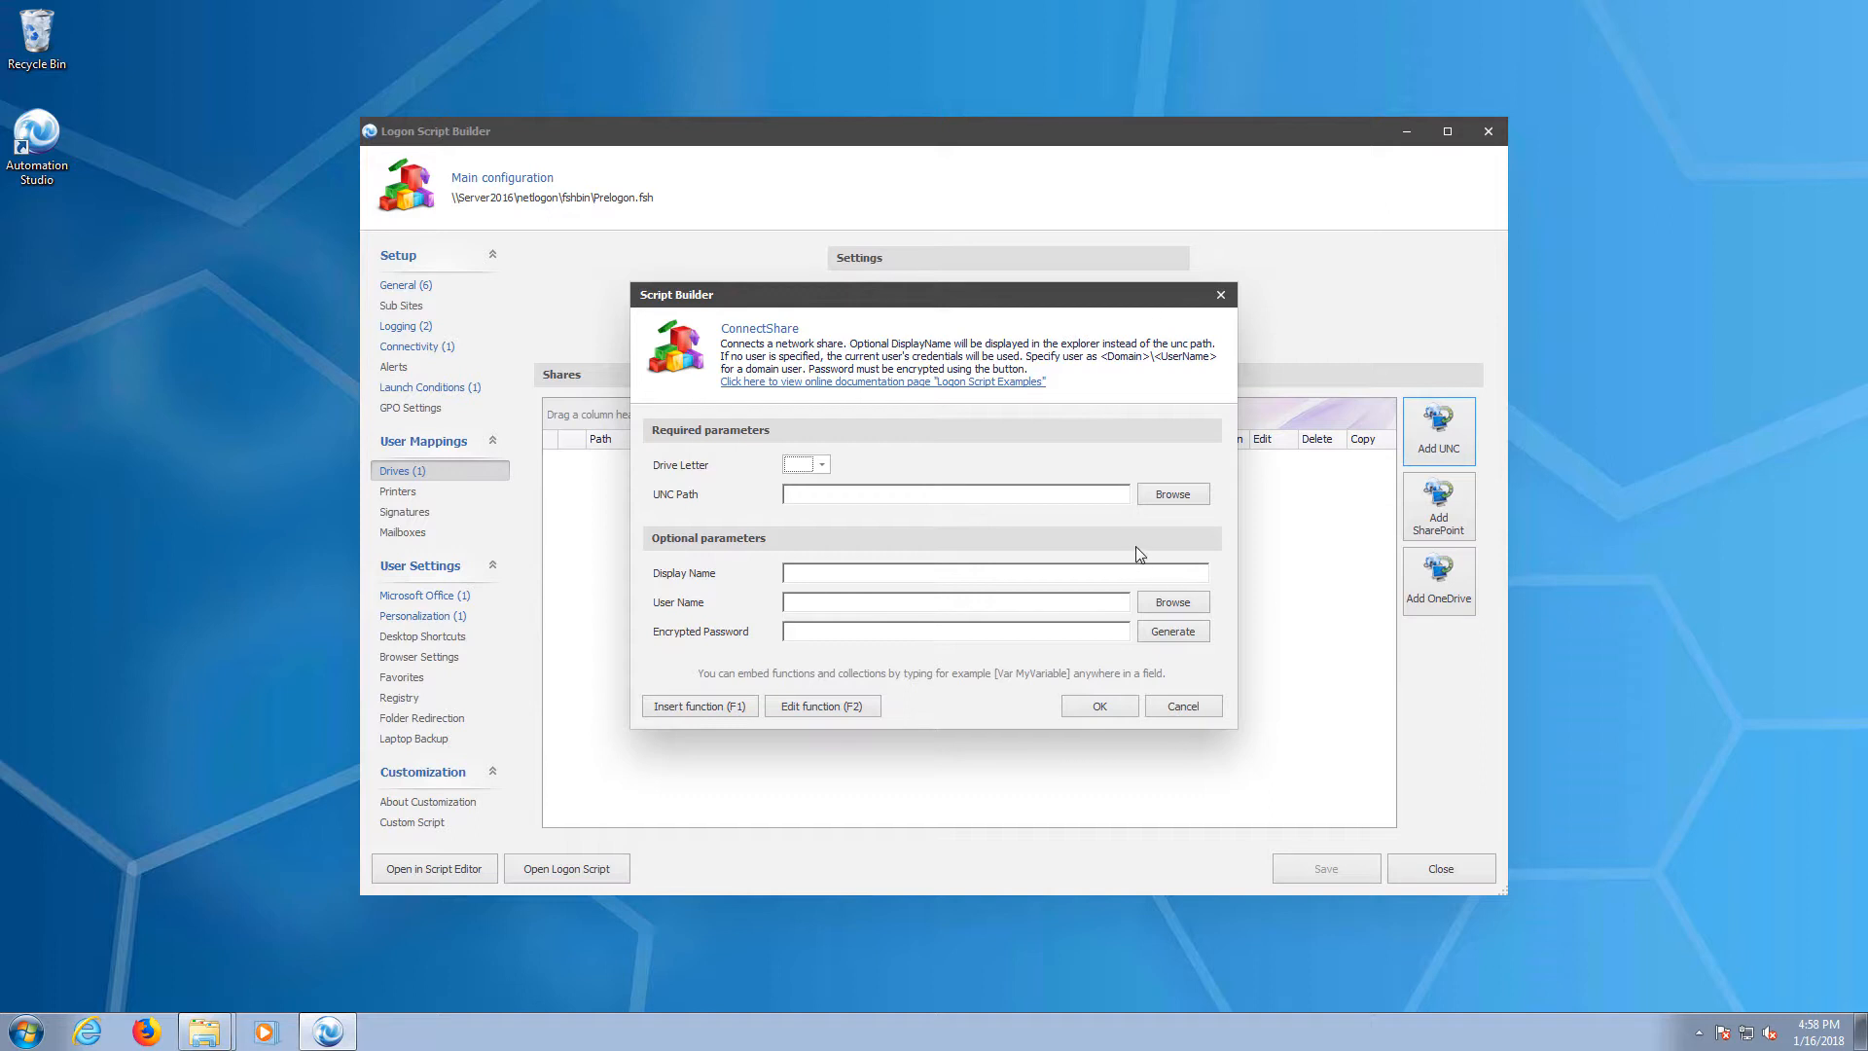
pyautogui.press('p')
pyautogui.click(1170, 496)
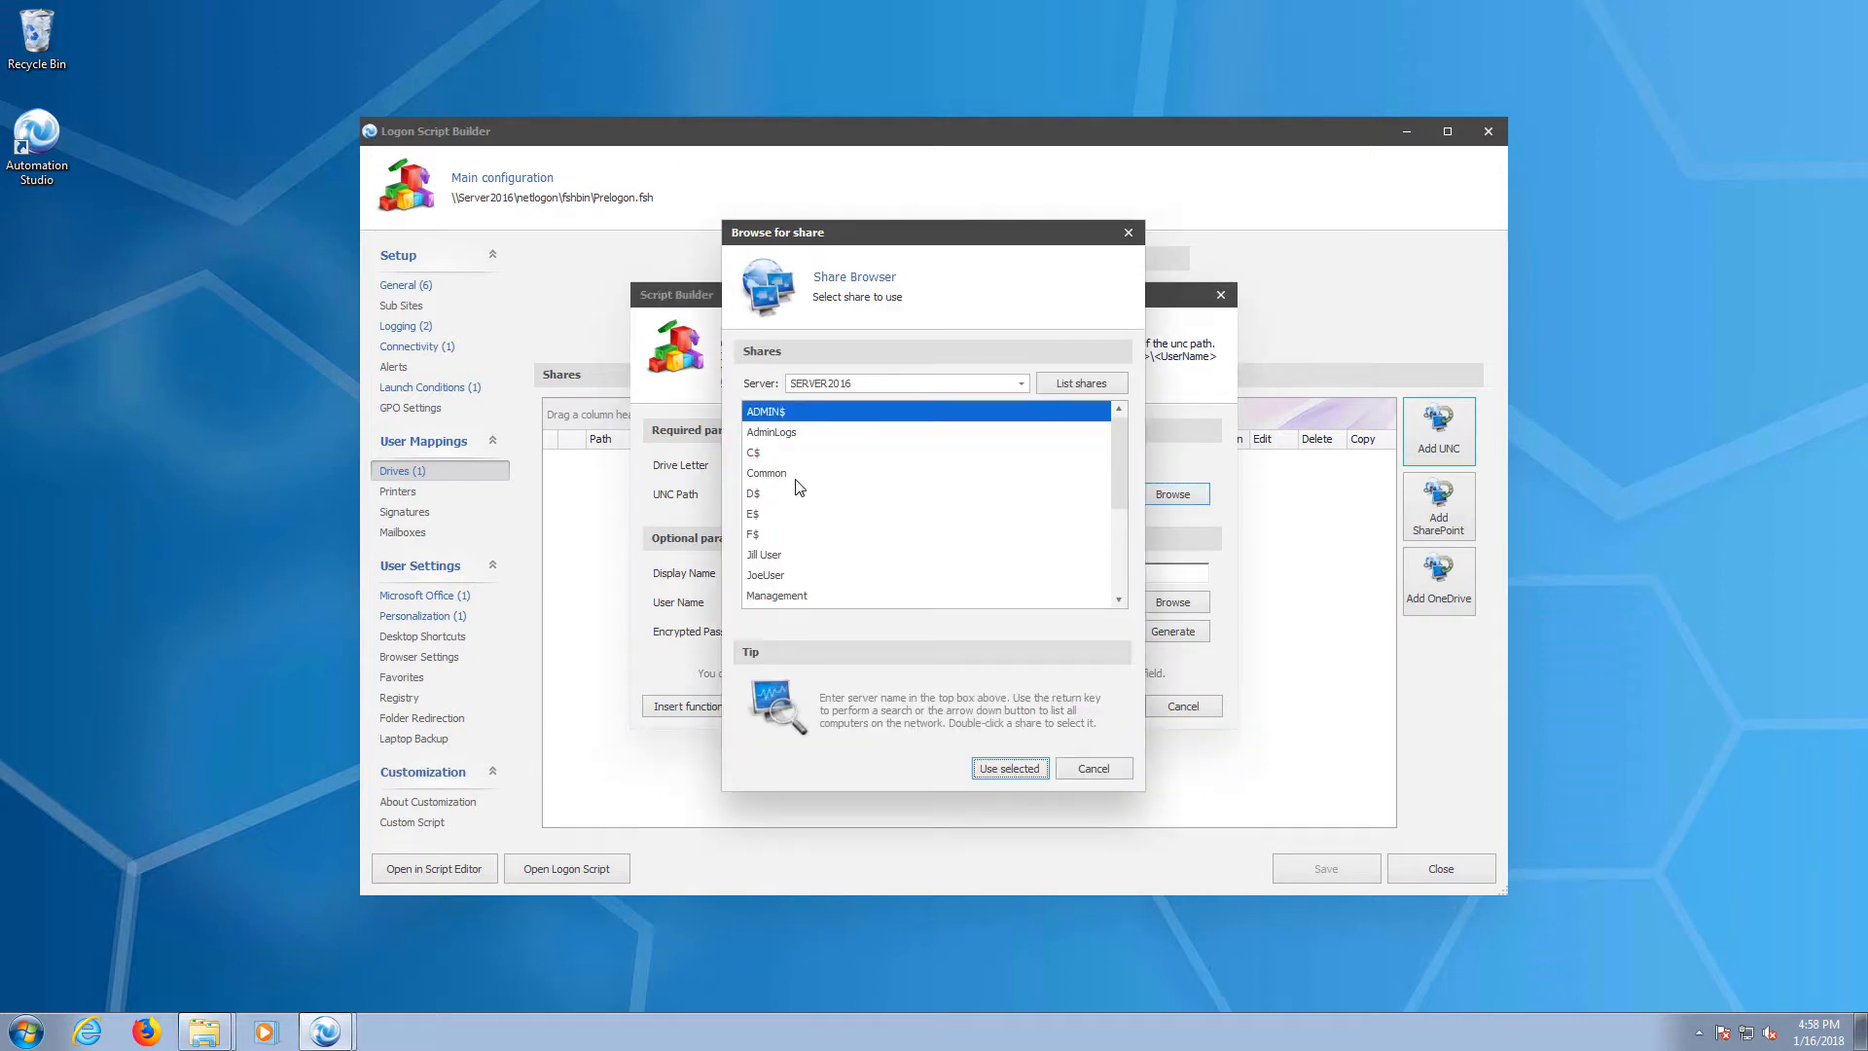
pyautogui.doubleClick(766, 473)
# Give the P: share the display name Common, add it with no condition, and save the configuration.
pyautogui.click(822, 573)
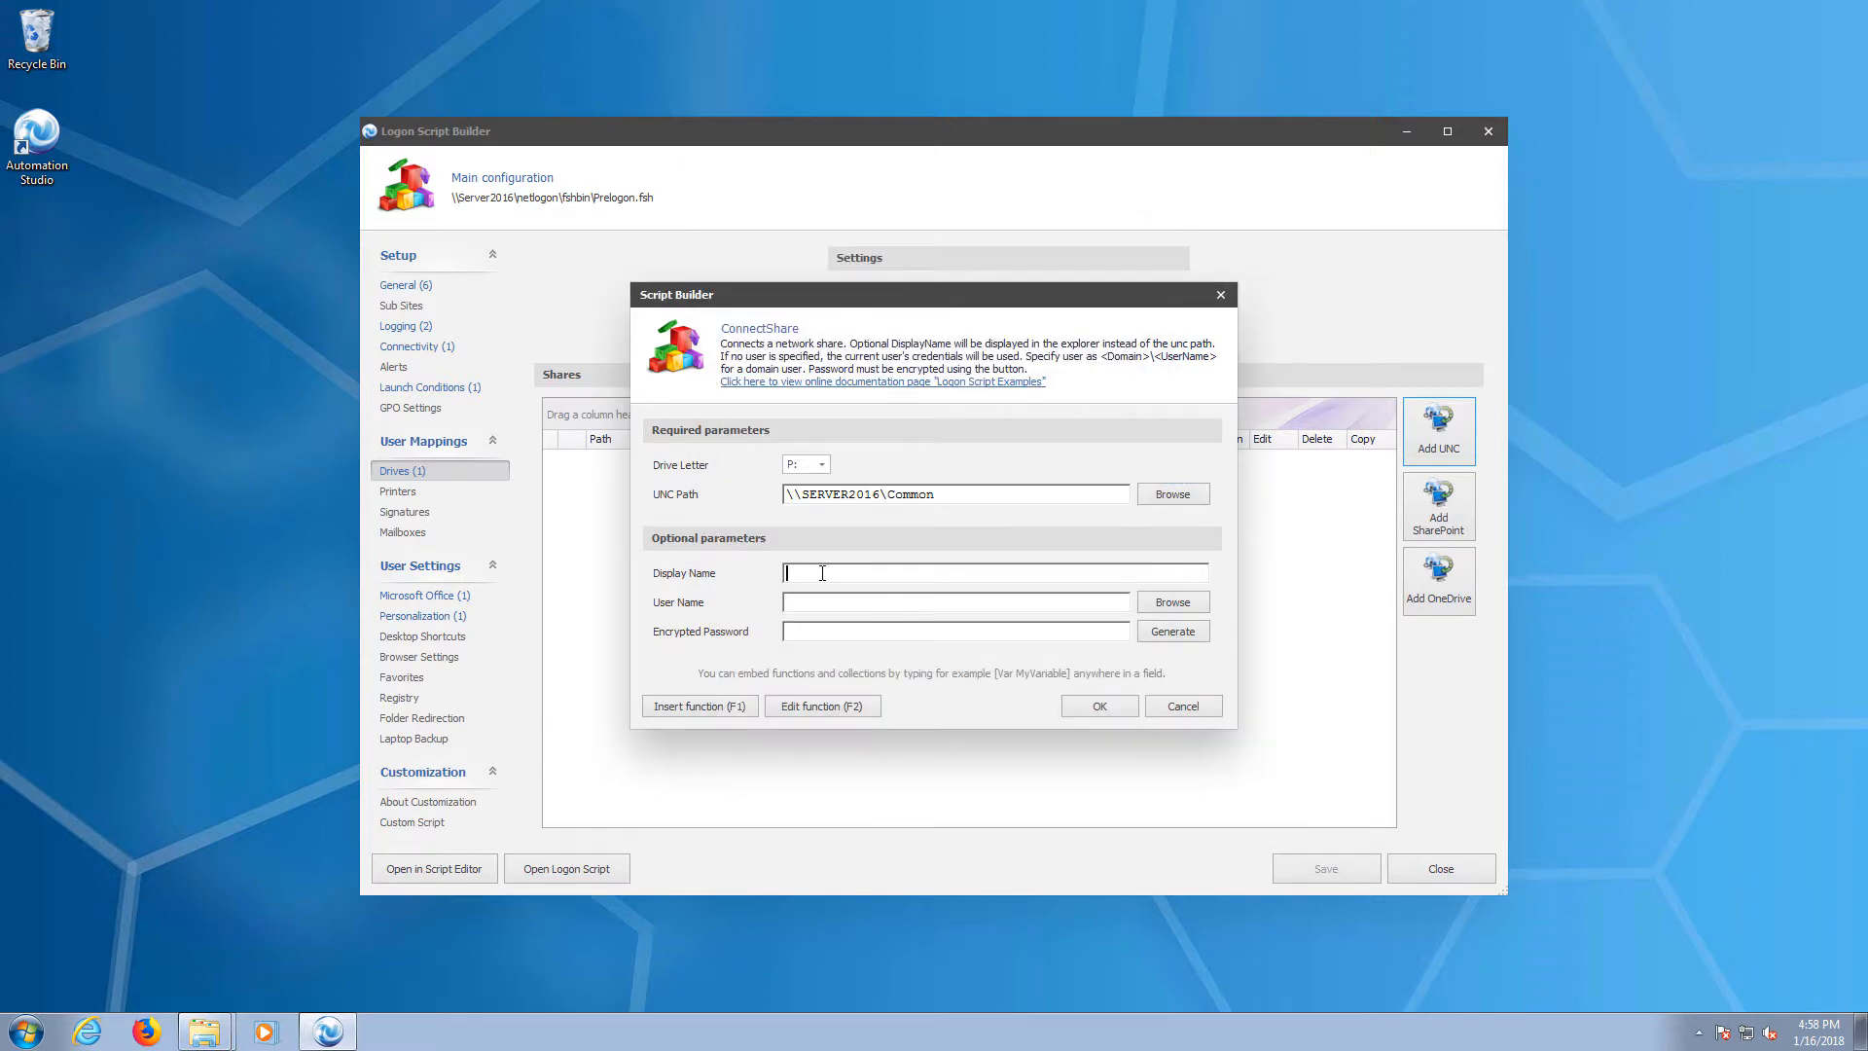
pyautogui.write('Com')
pyautogui.press('BackSpace')
pyautogui.press('BackSpace')
pyautogui.write('ommon')
pyautogui.click(1096, 706)
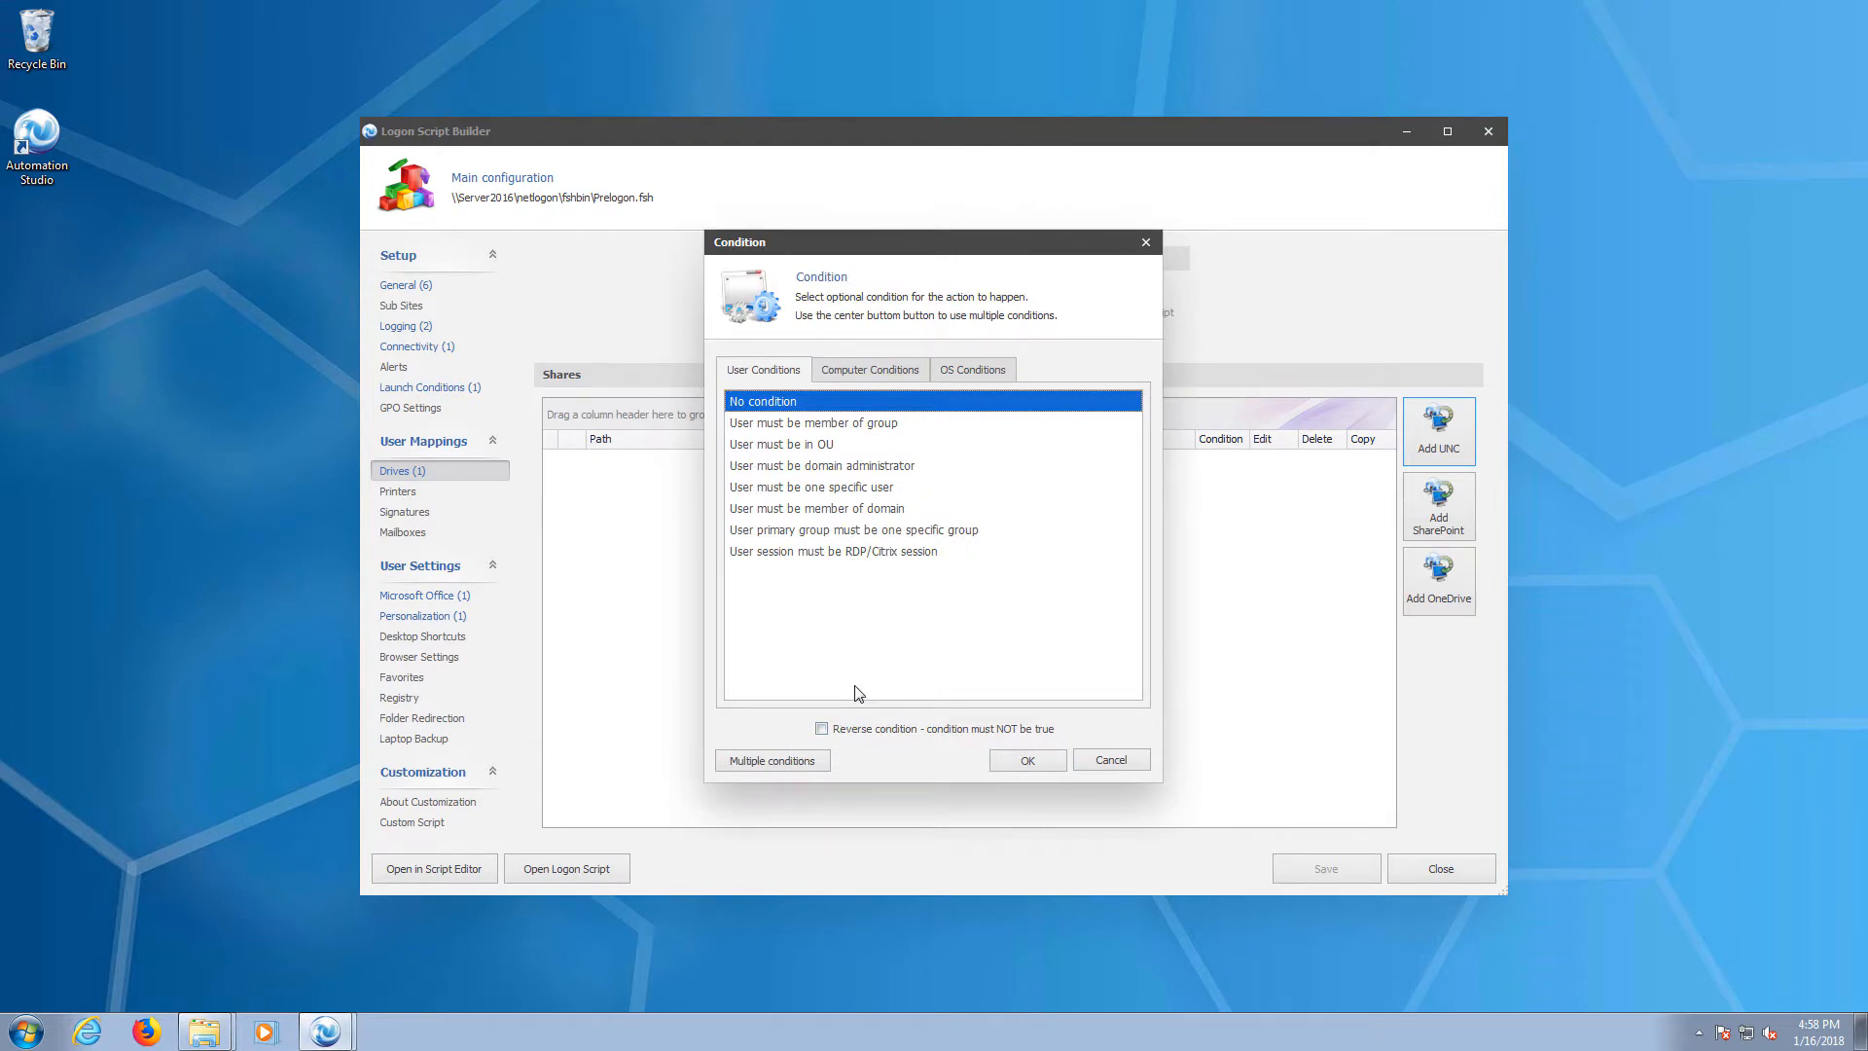
pyautogui.click(1027, 759)
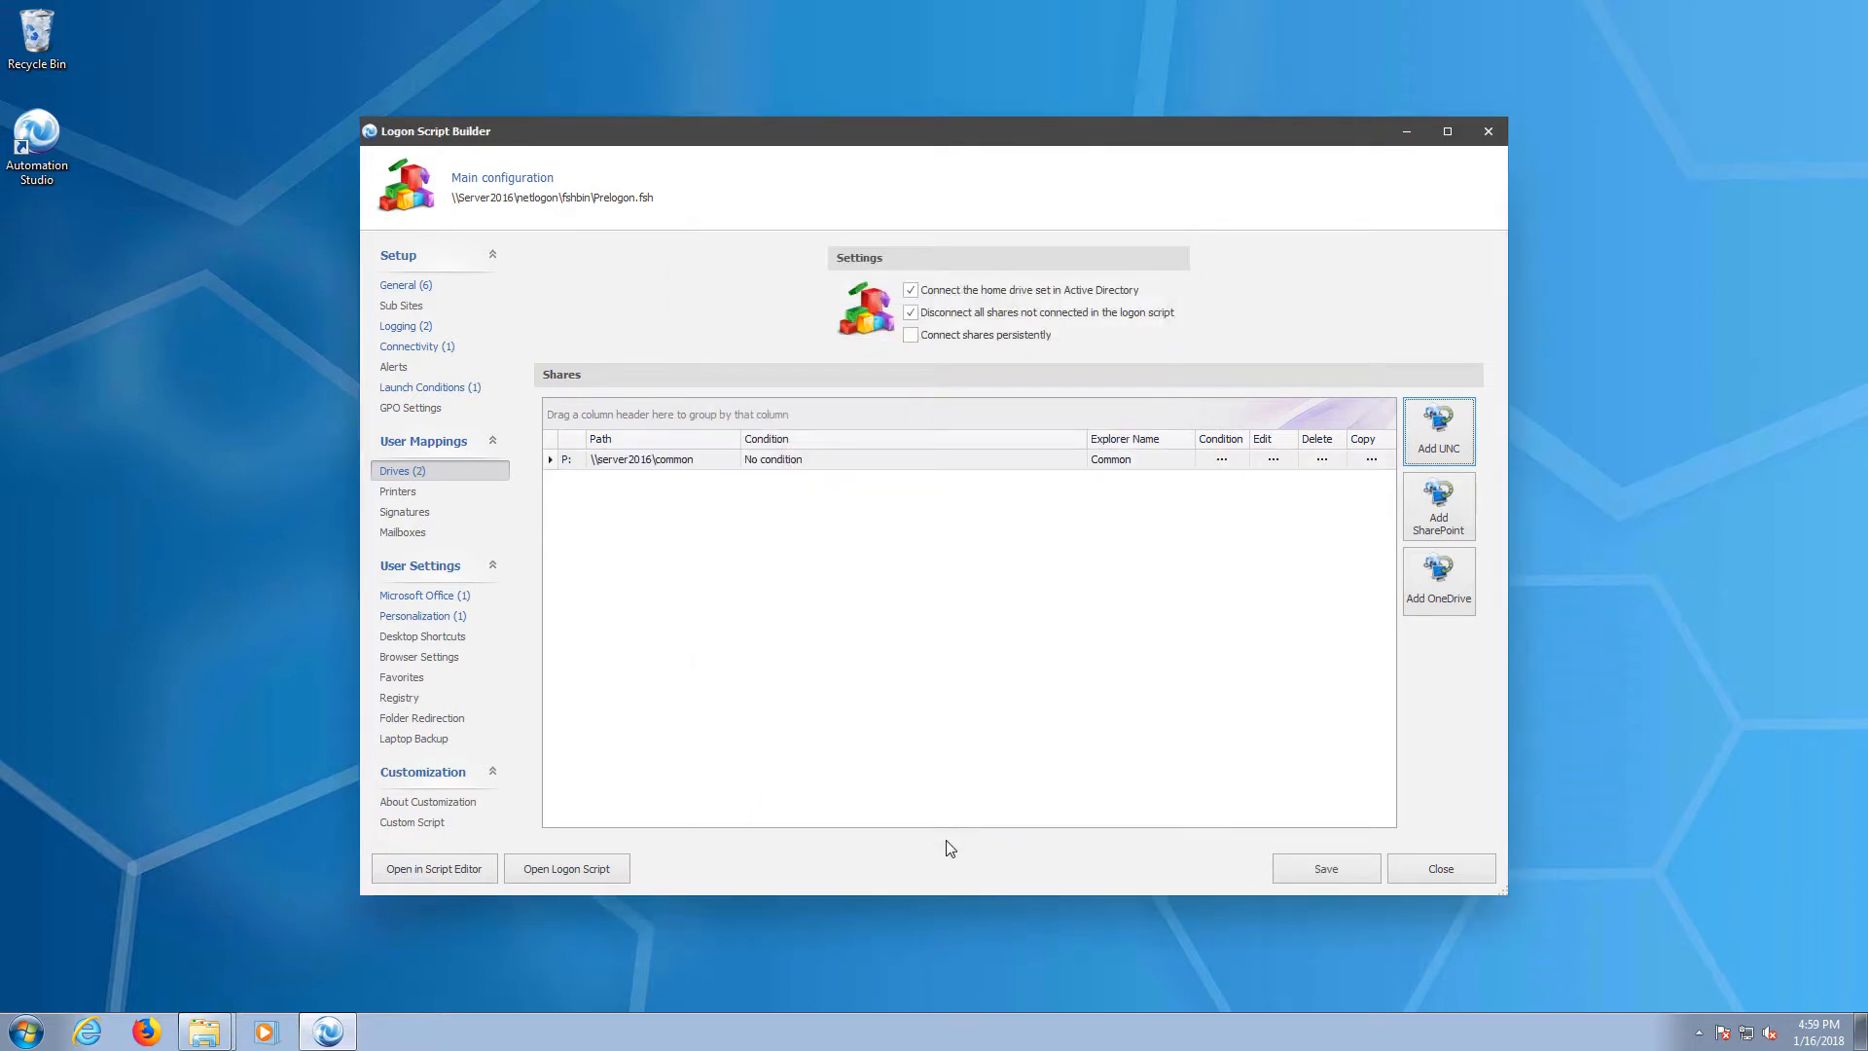
pyautogui.click(1343, 870)
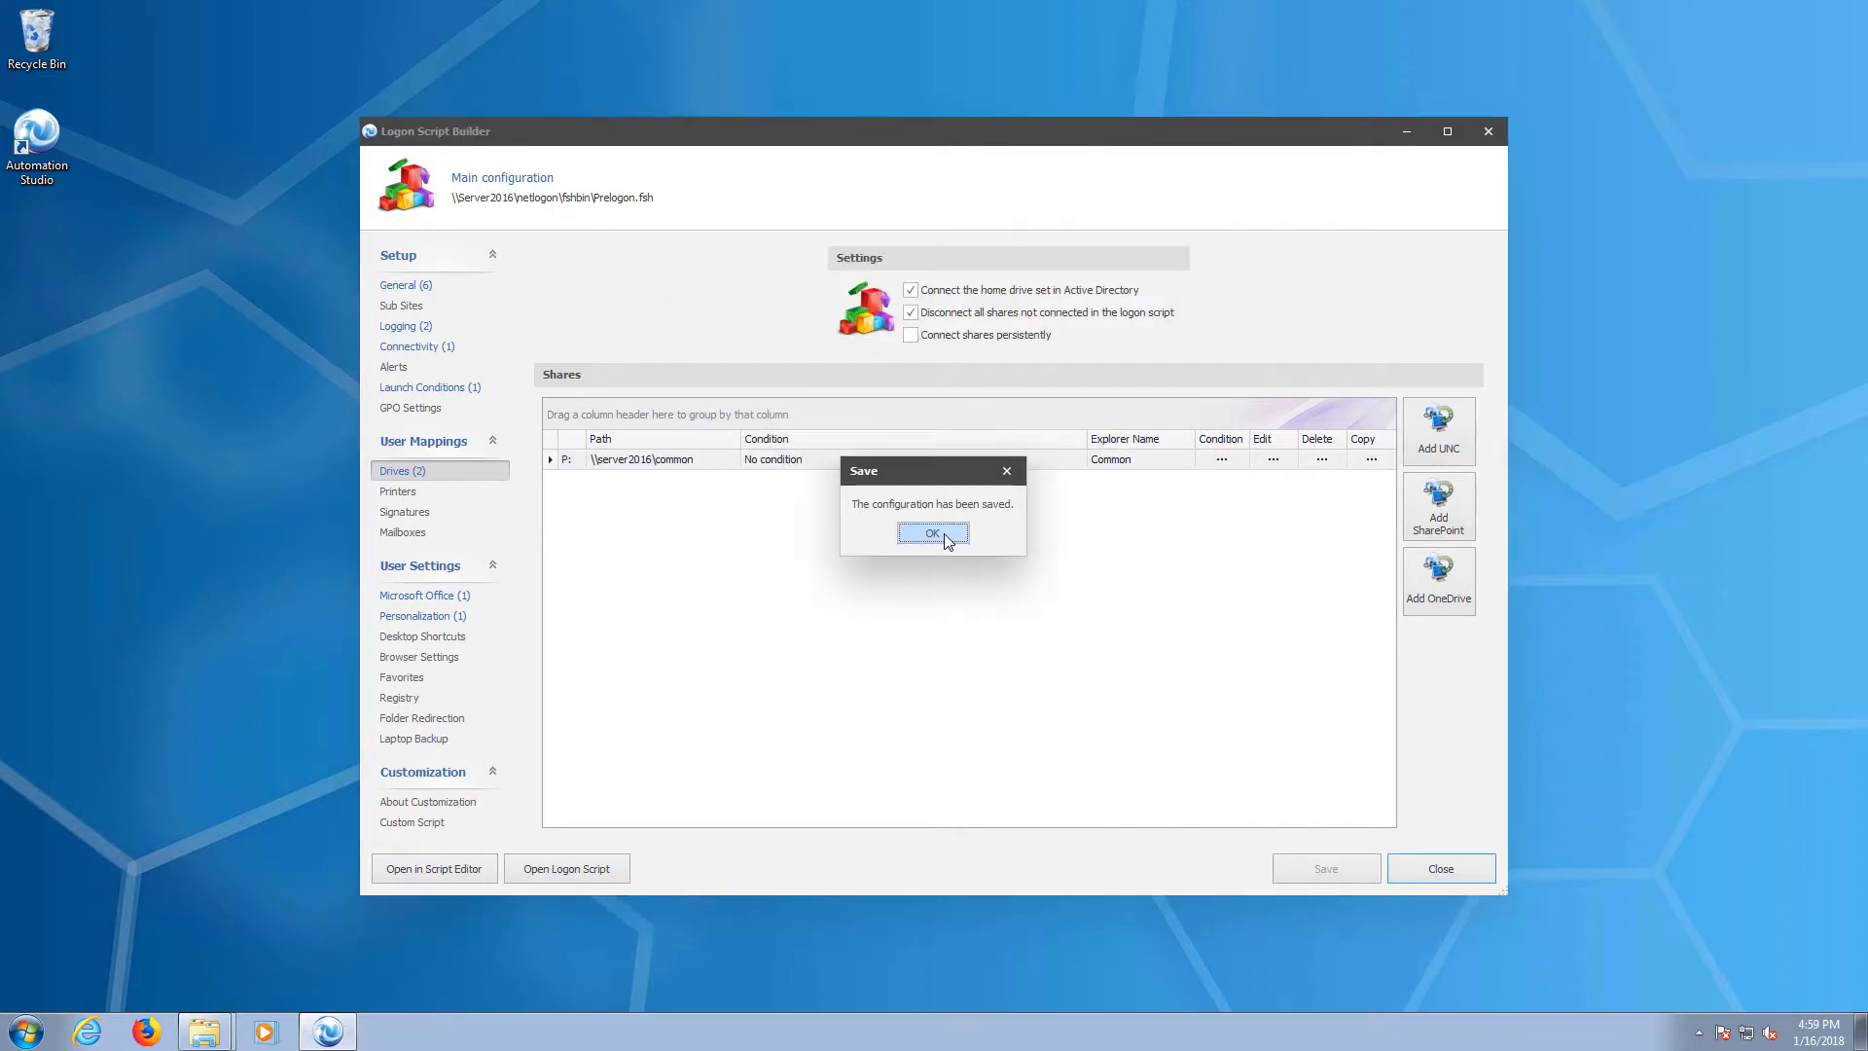
pyautogui.click(932, 533)
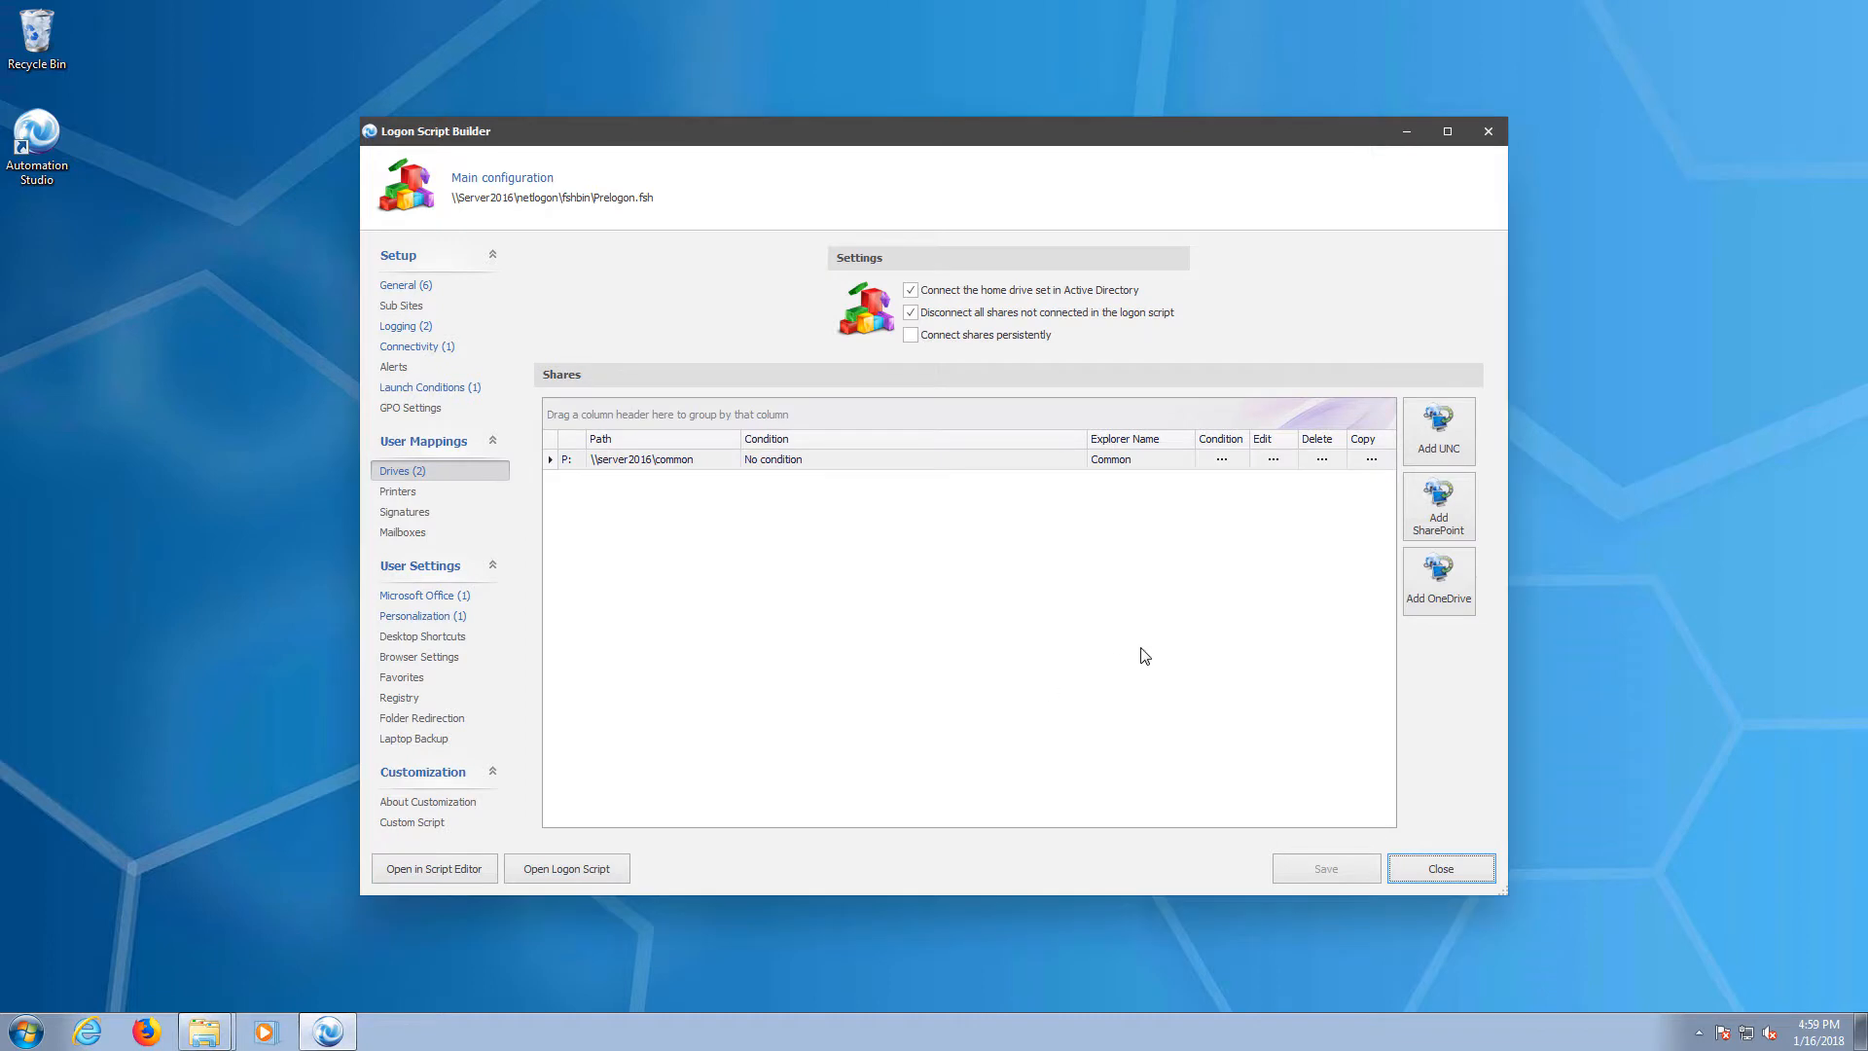
# Define a second UNC drive mapping with drive letter S:, path \\SERVER2016\Sales and display name Sales.
pyautogui.click(1459, 439)
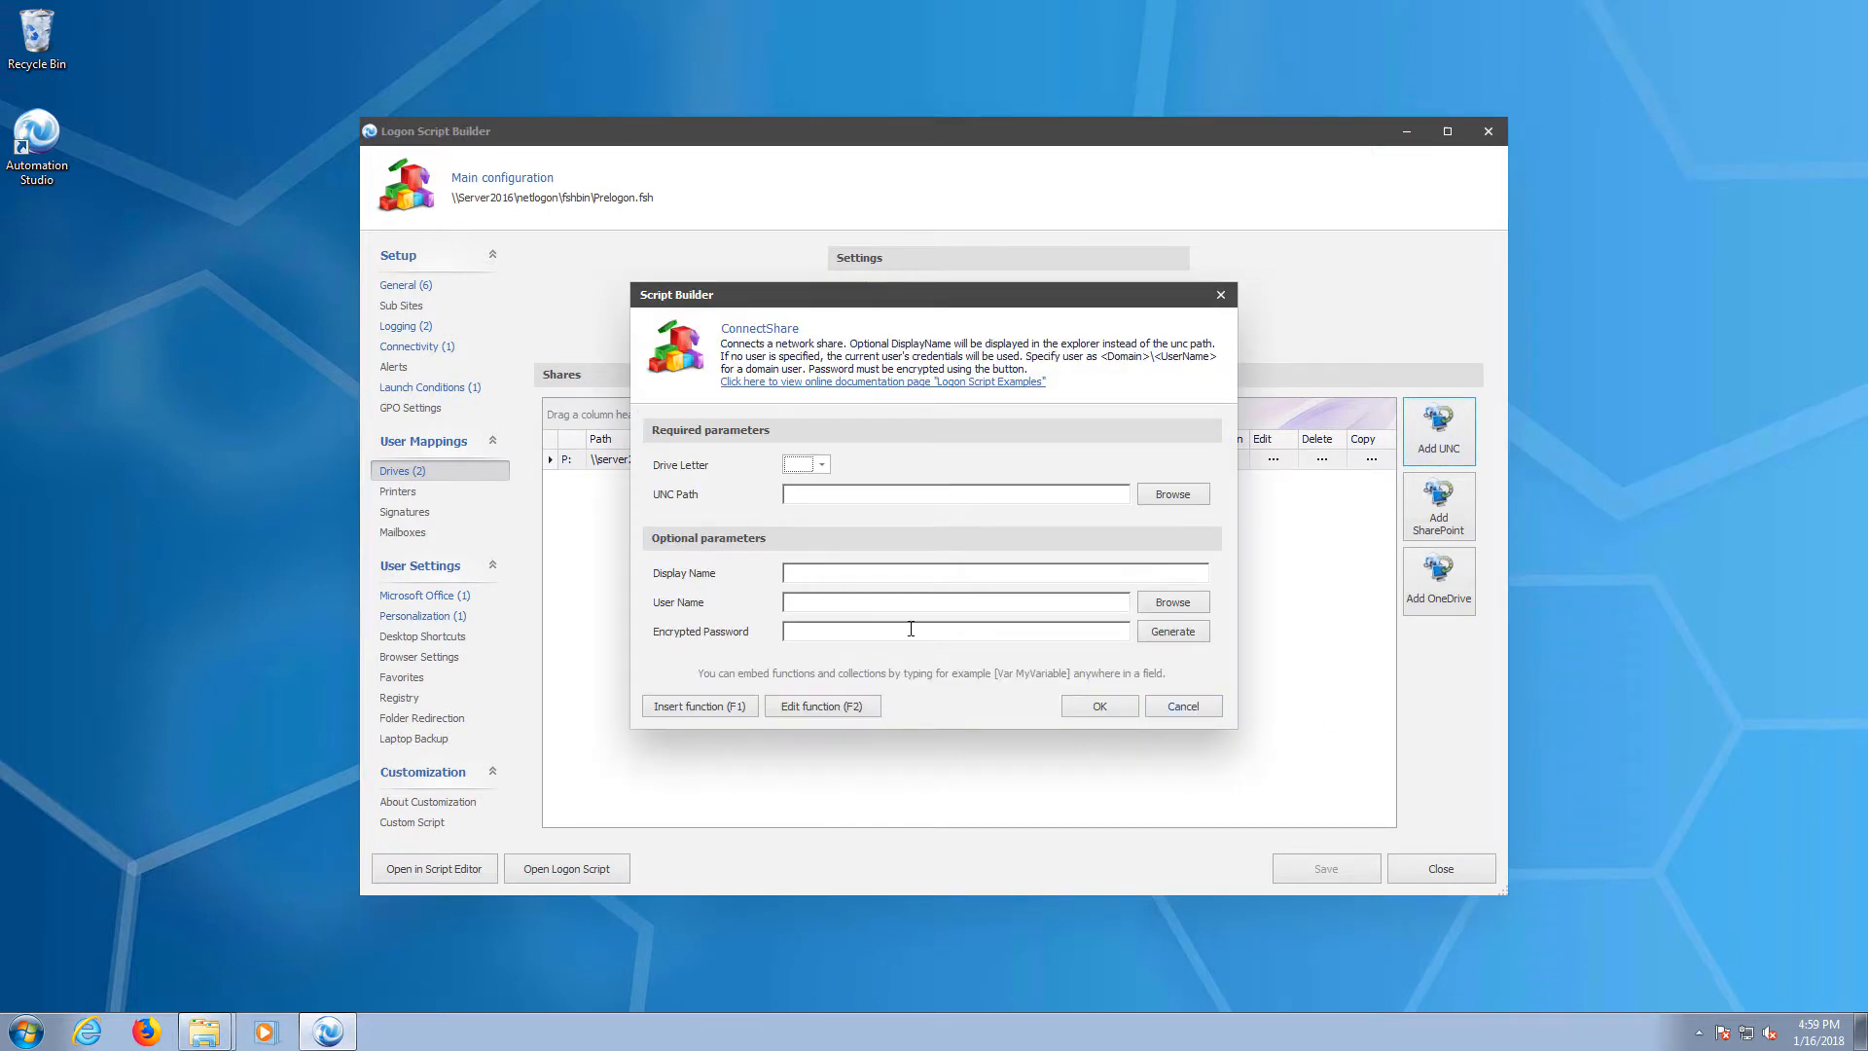
pyautogui.press('s')
pyautogui.press('Tab')
pyautogui.click(1192, 494)
pyautogui.click(1121, 584)
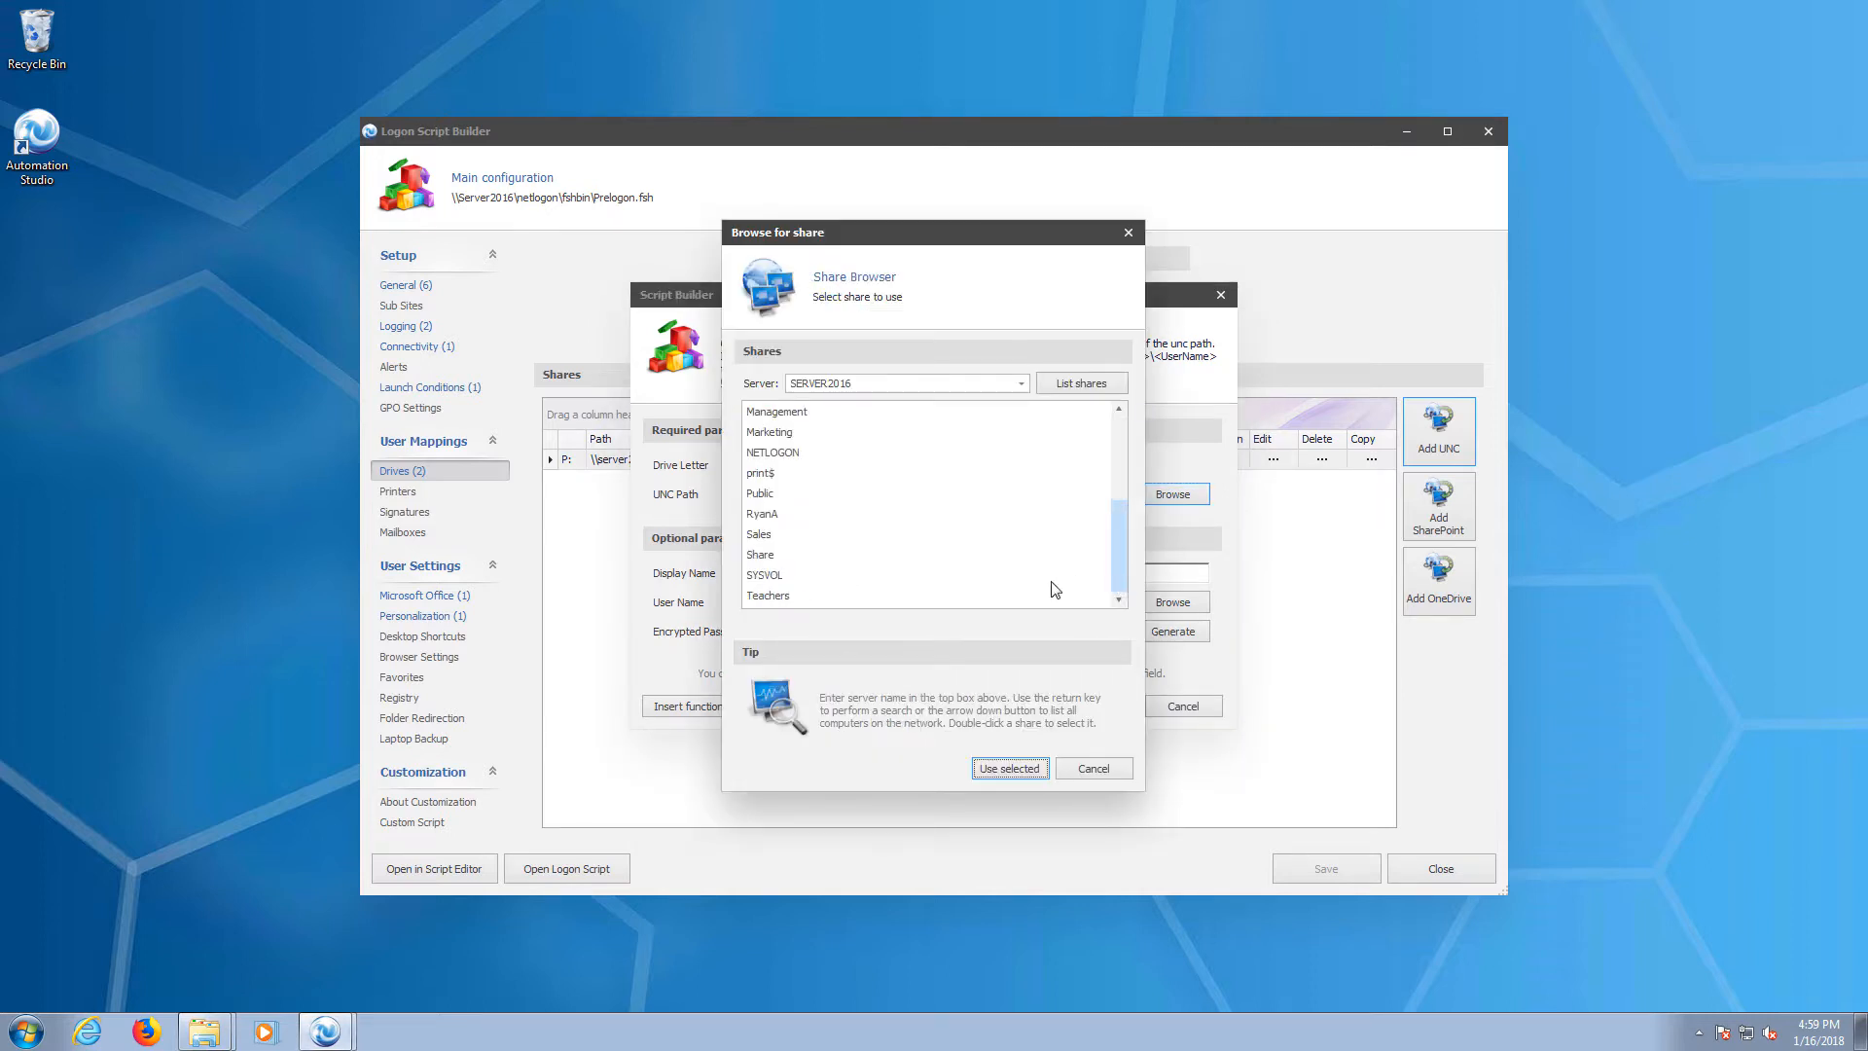
pyautogui.click(776, 537)
pyautogui.click(1007, 767)
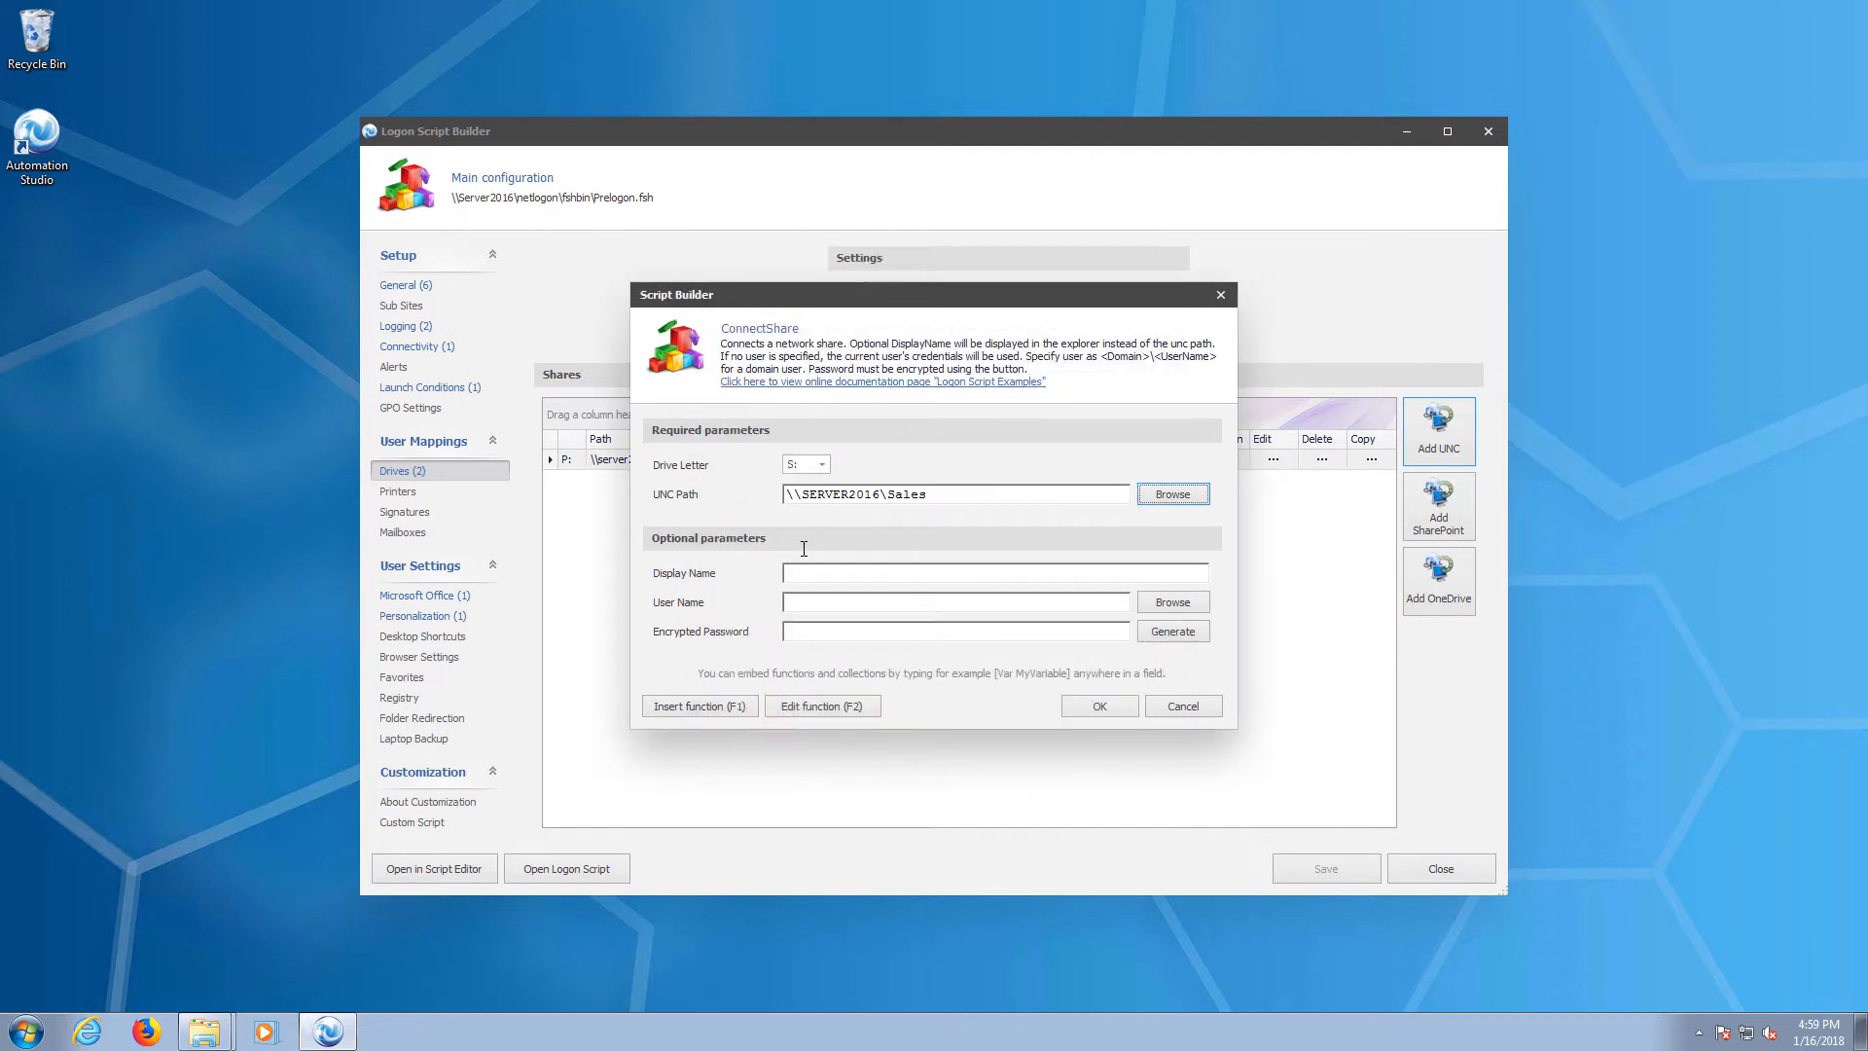
pyautogui.click(826, 572)
pyautogui.write('Sales')
pyautogui.click(1097, 708)
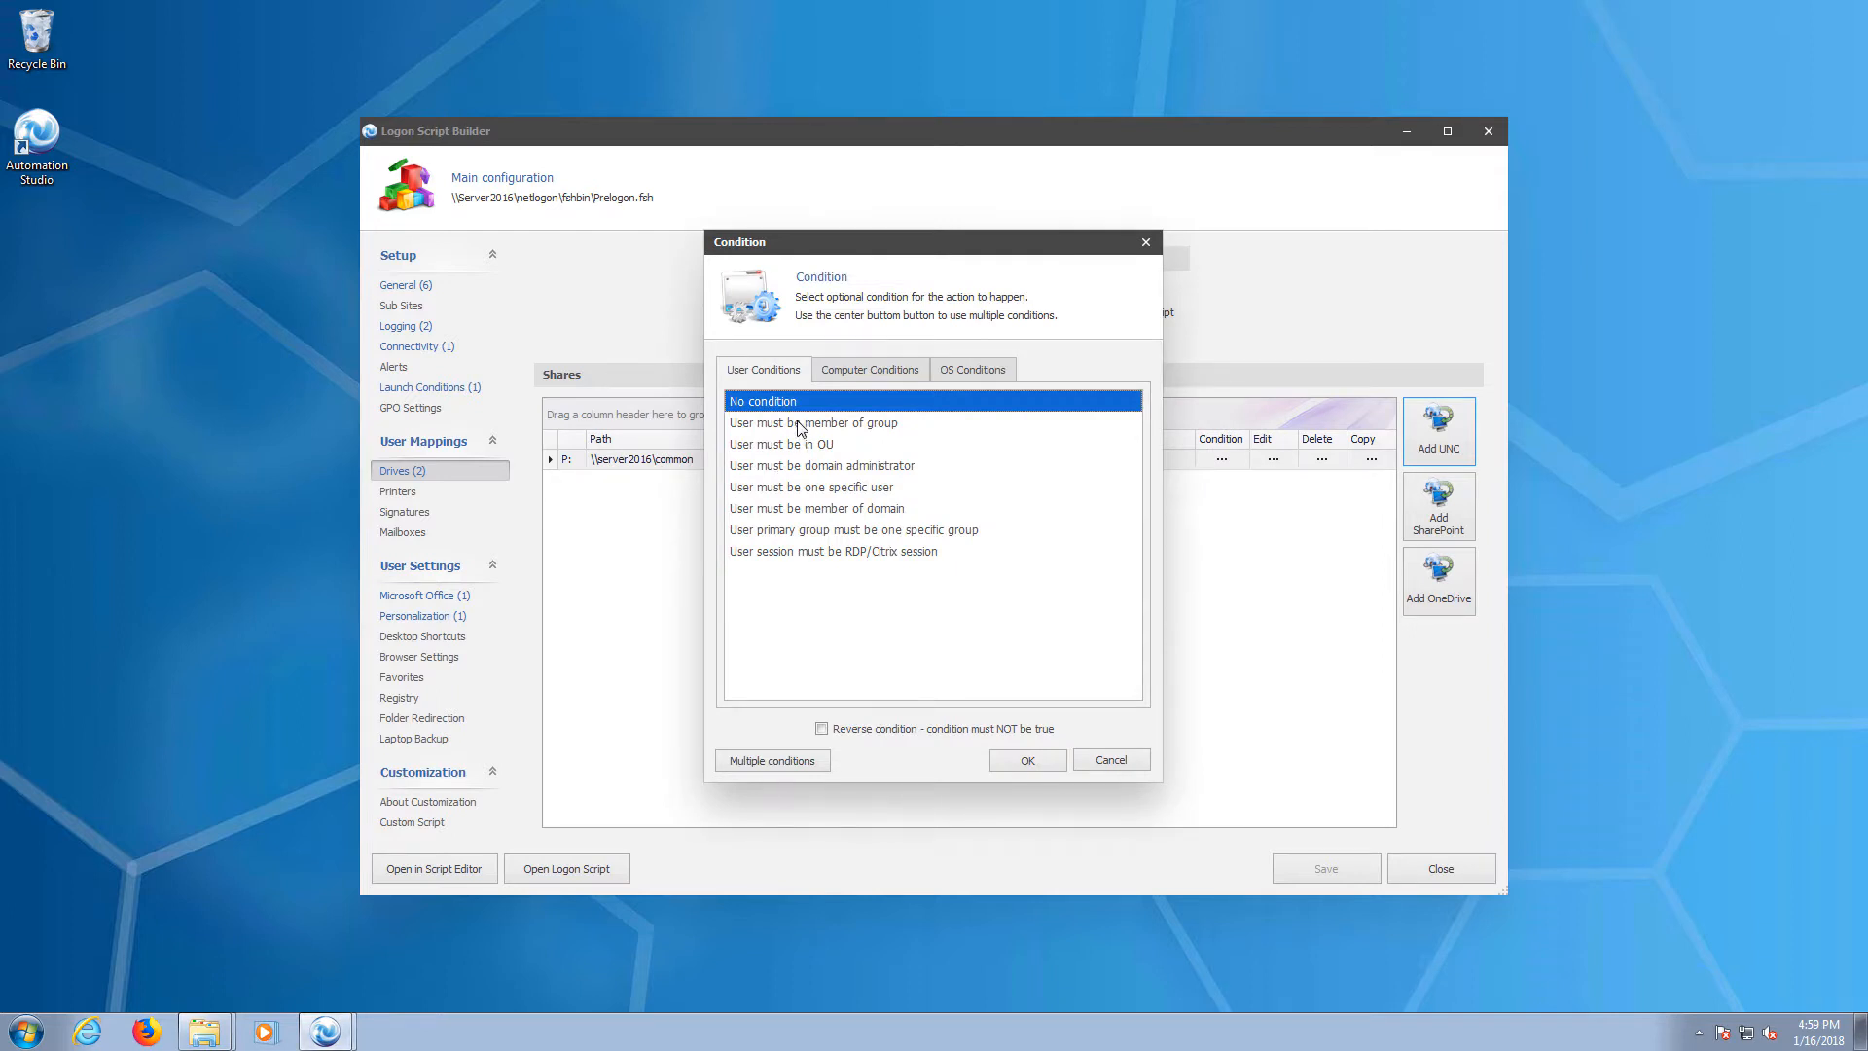
# Restrict the S: share to members of the Active Directory group Sales.
pyautogui.click(799, 425)
pyautogui.click(1017, 762)
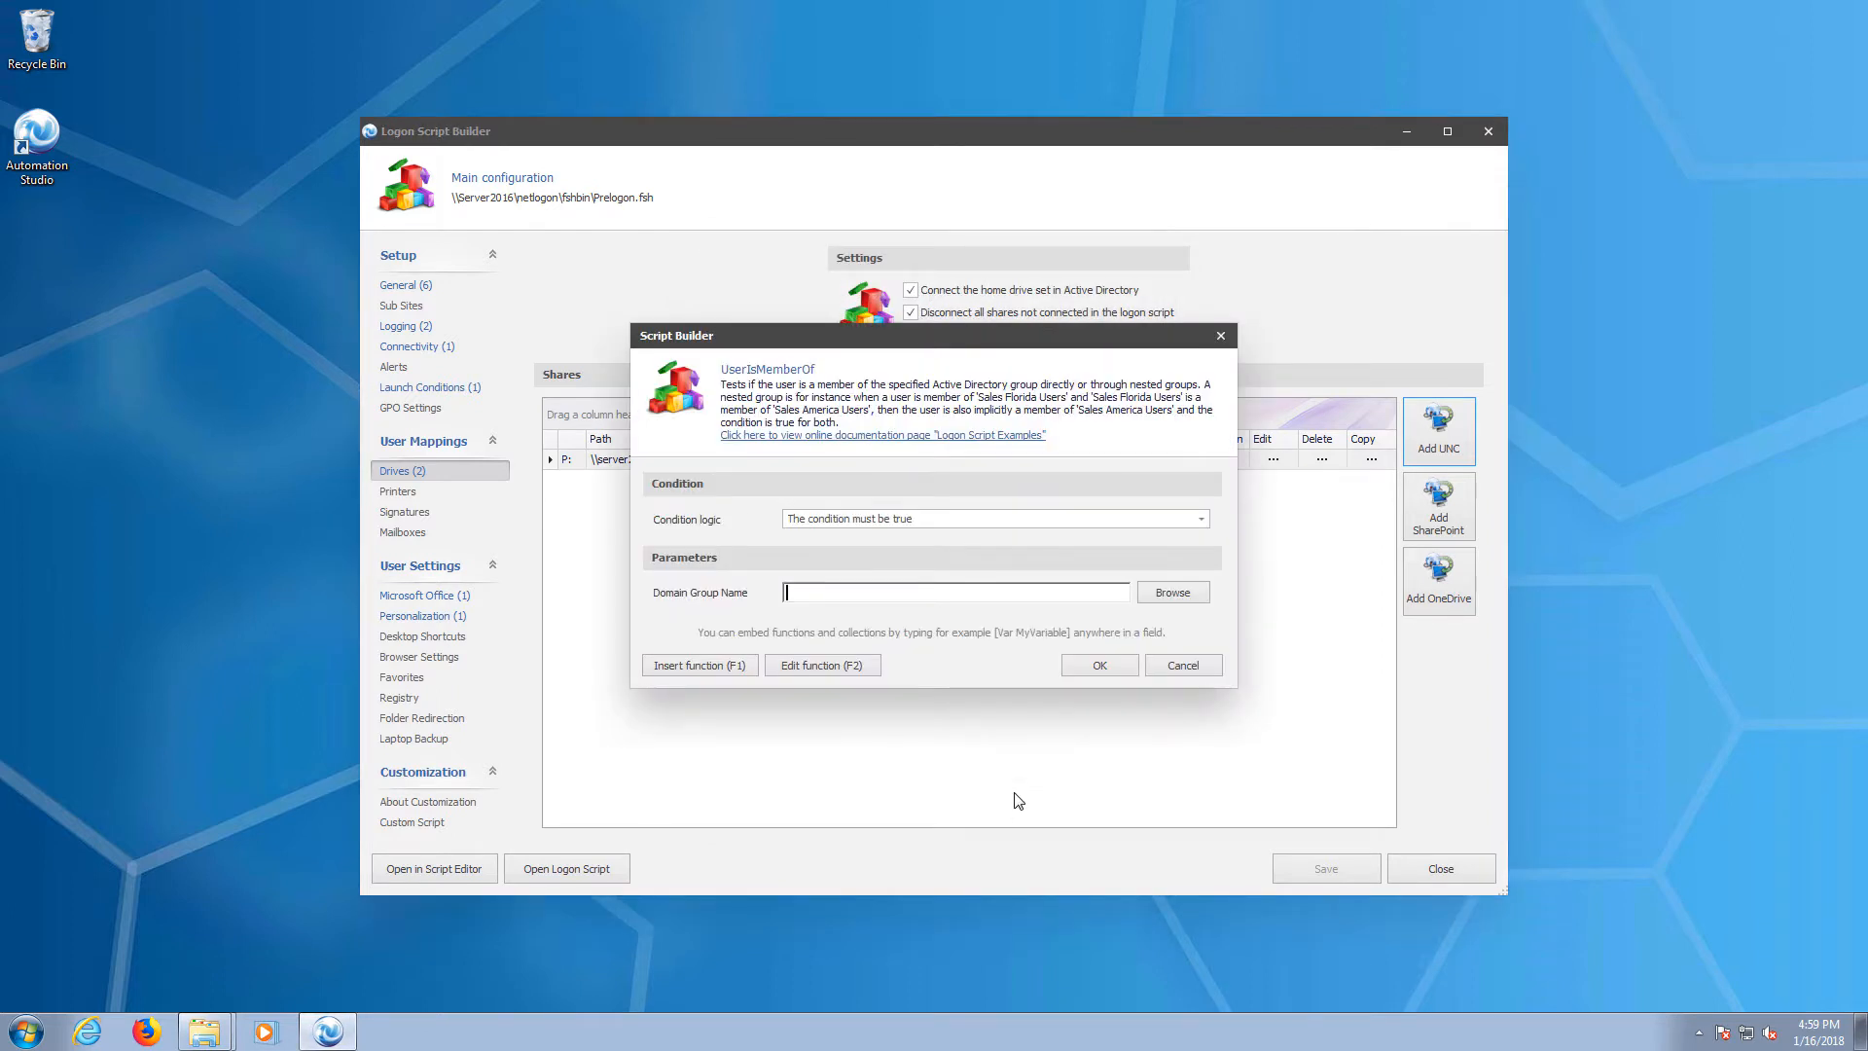
pyautogui.click(1148, 598)
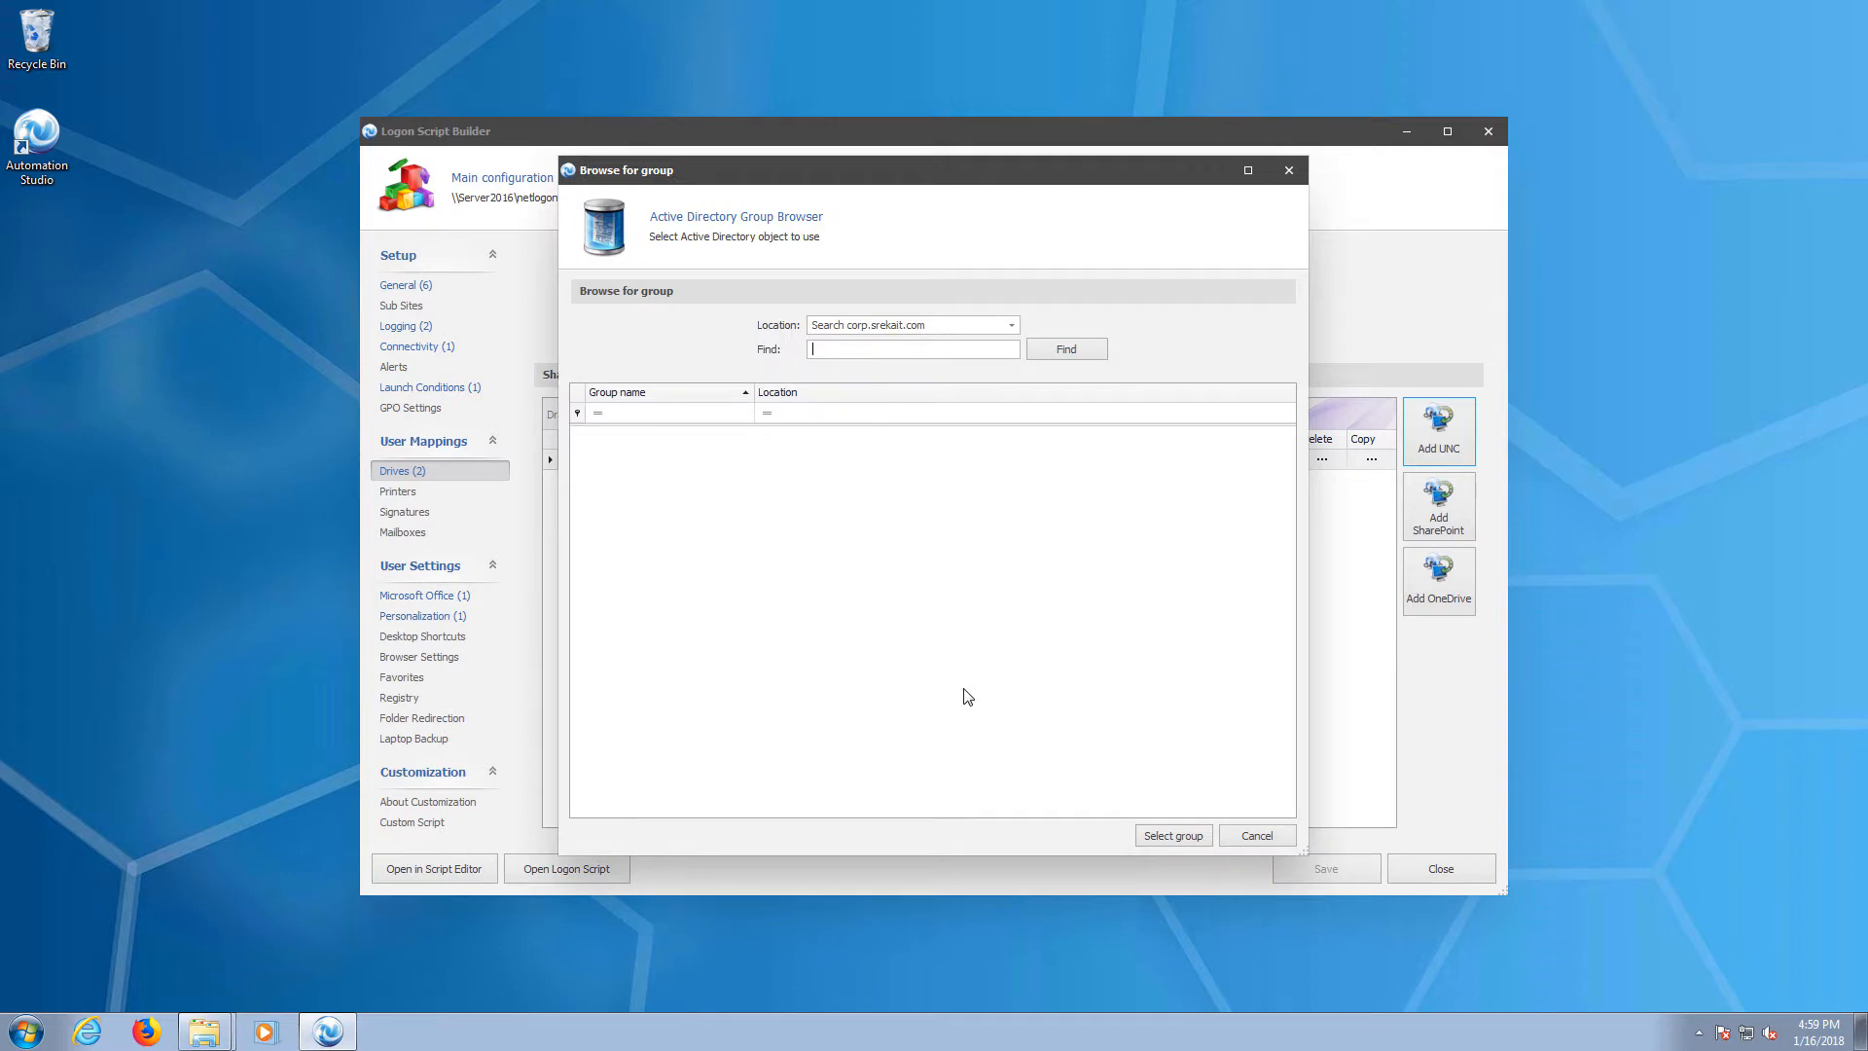
pyautogui.click(1009, 328)
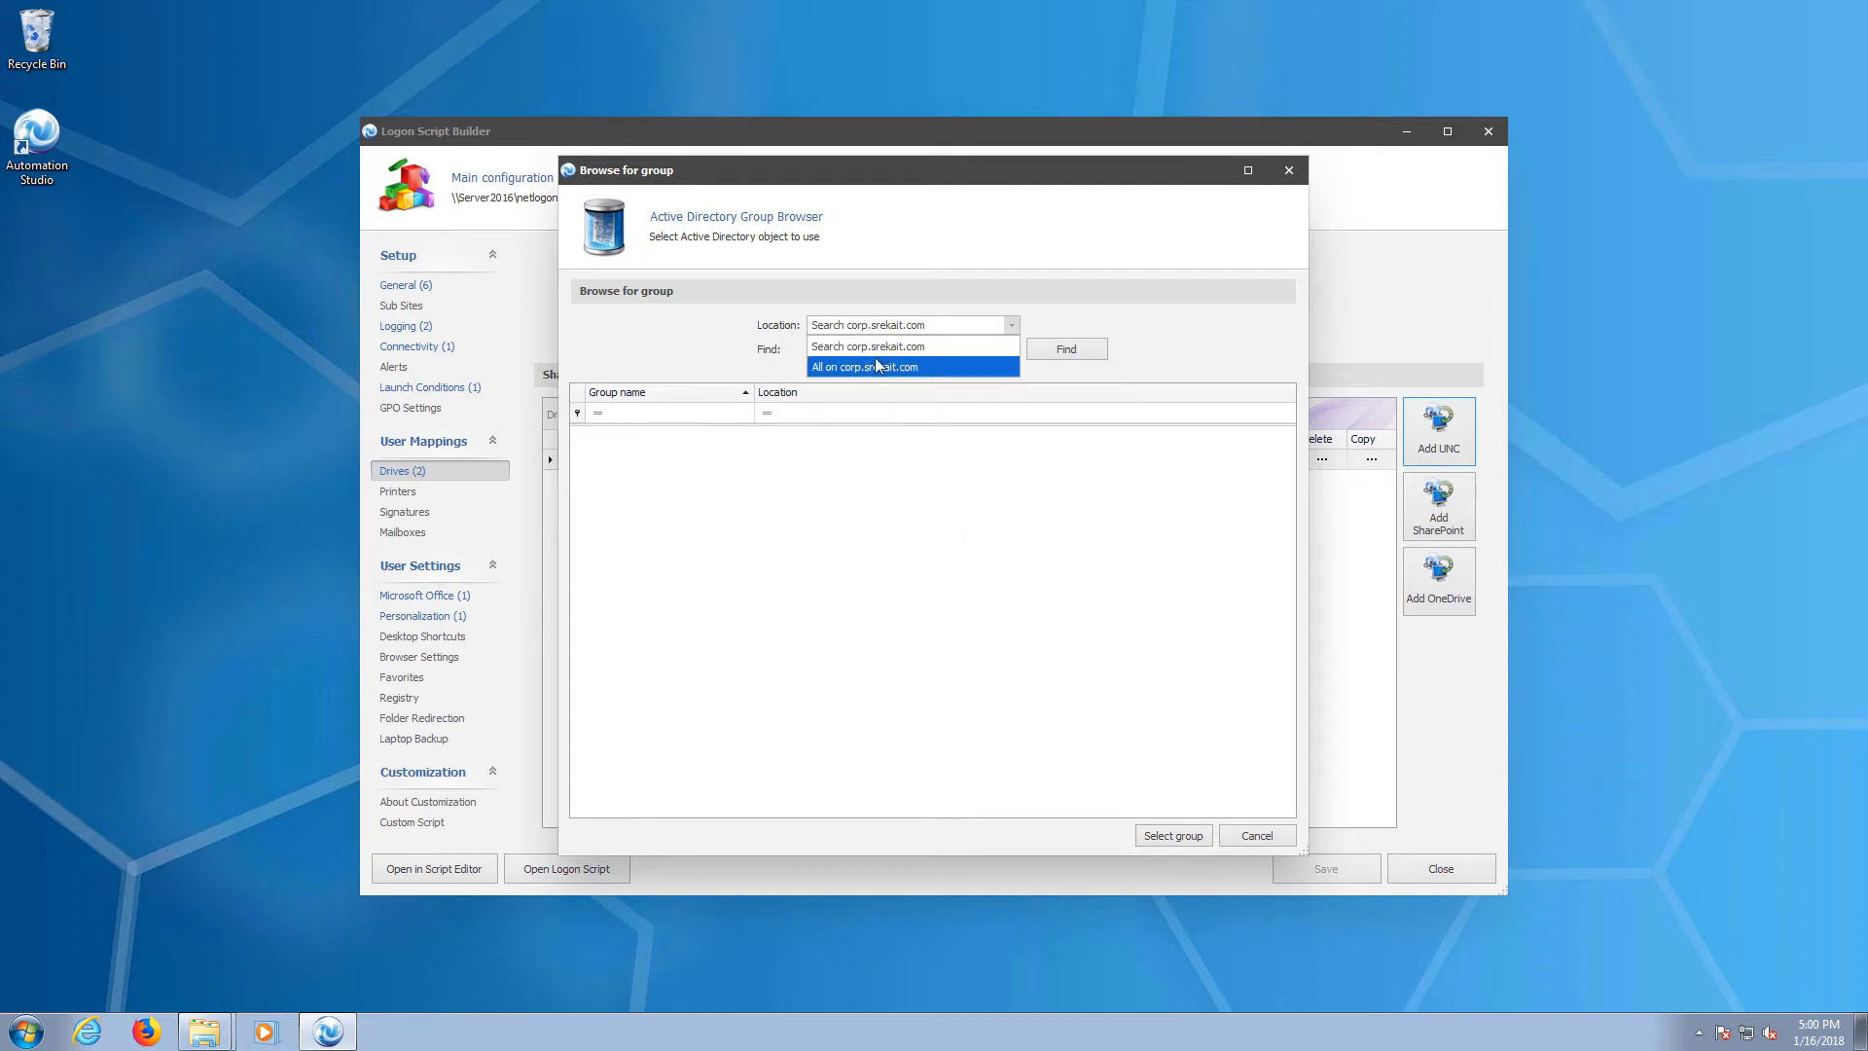
pyautogui.click(864, 367)
pyautogui.click(875, 697)
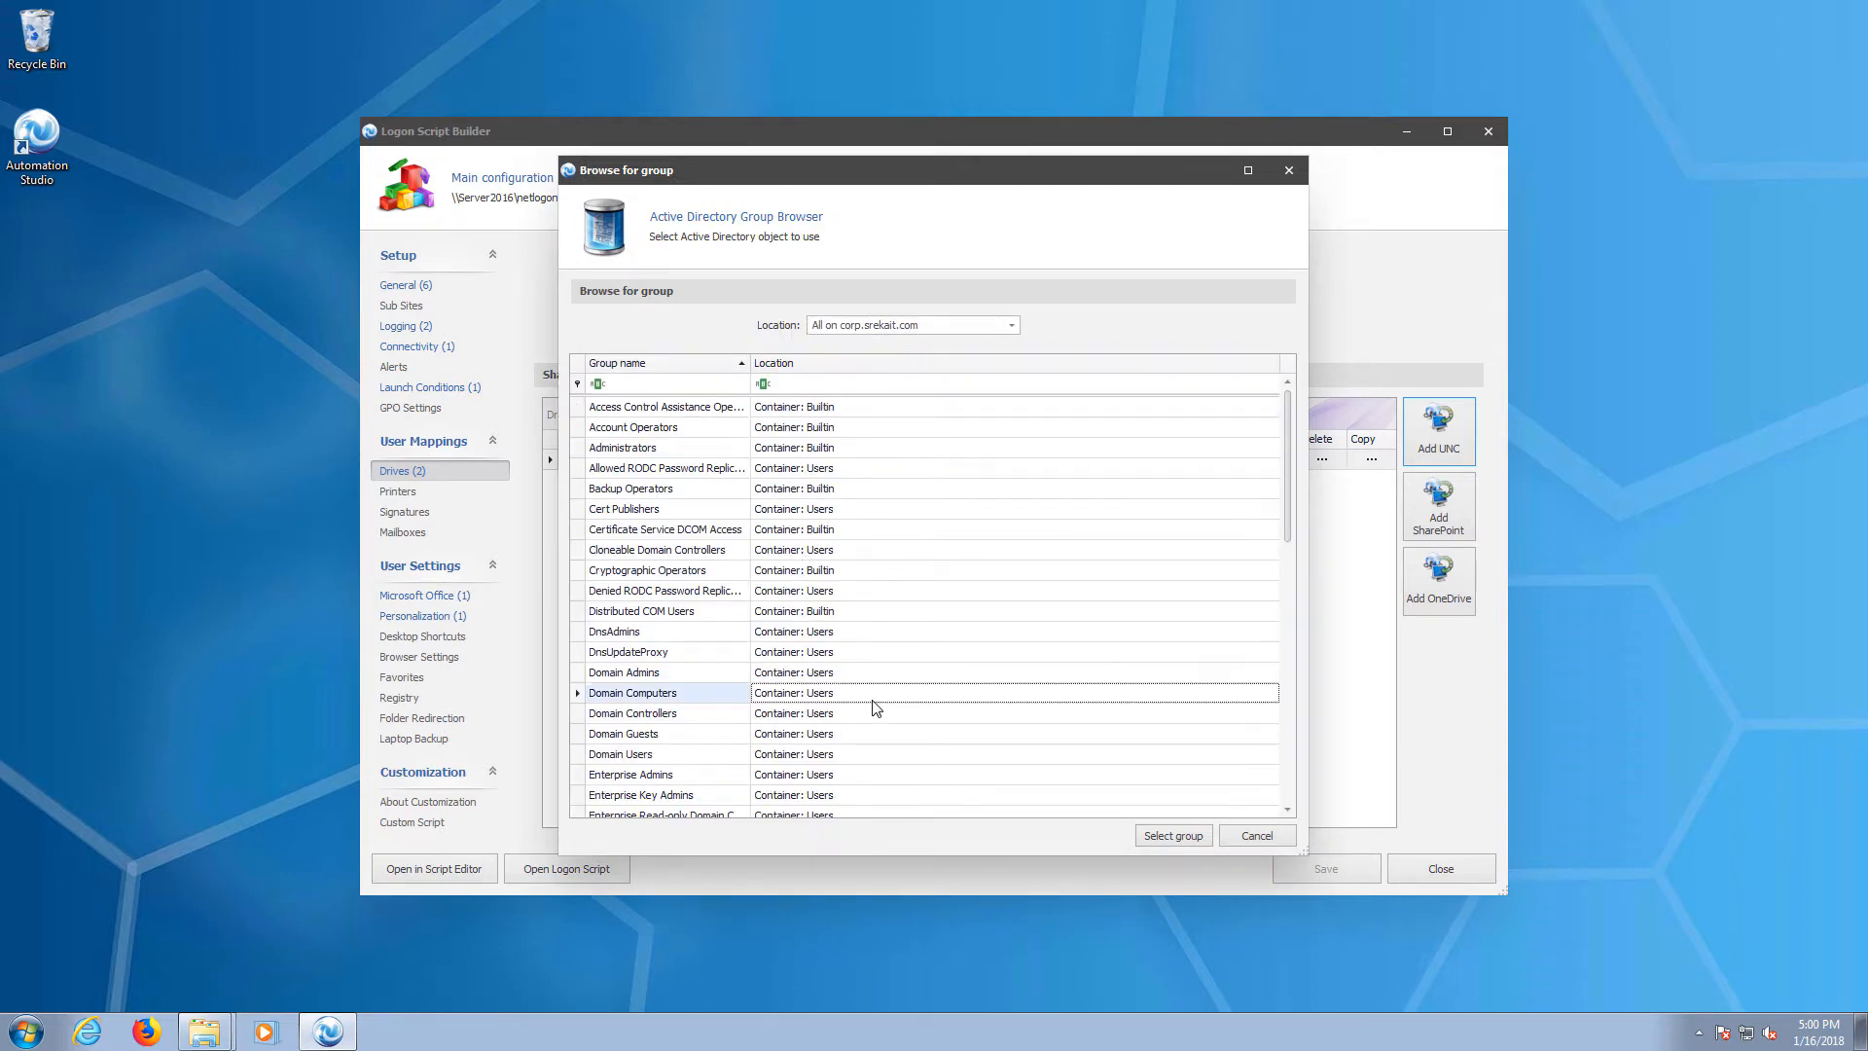
pyautogui.scroll(-3, 869, 717)
pyautogui.scroll(-9, 869, 717)
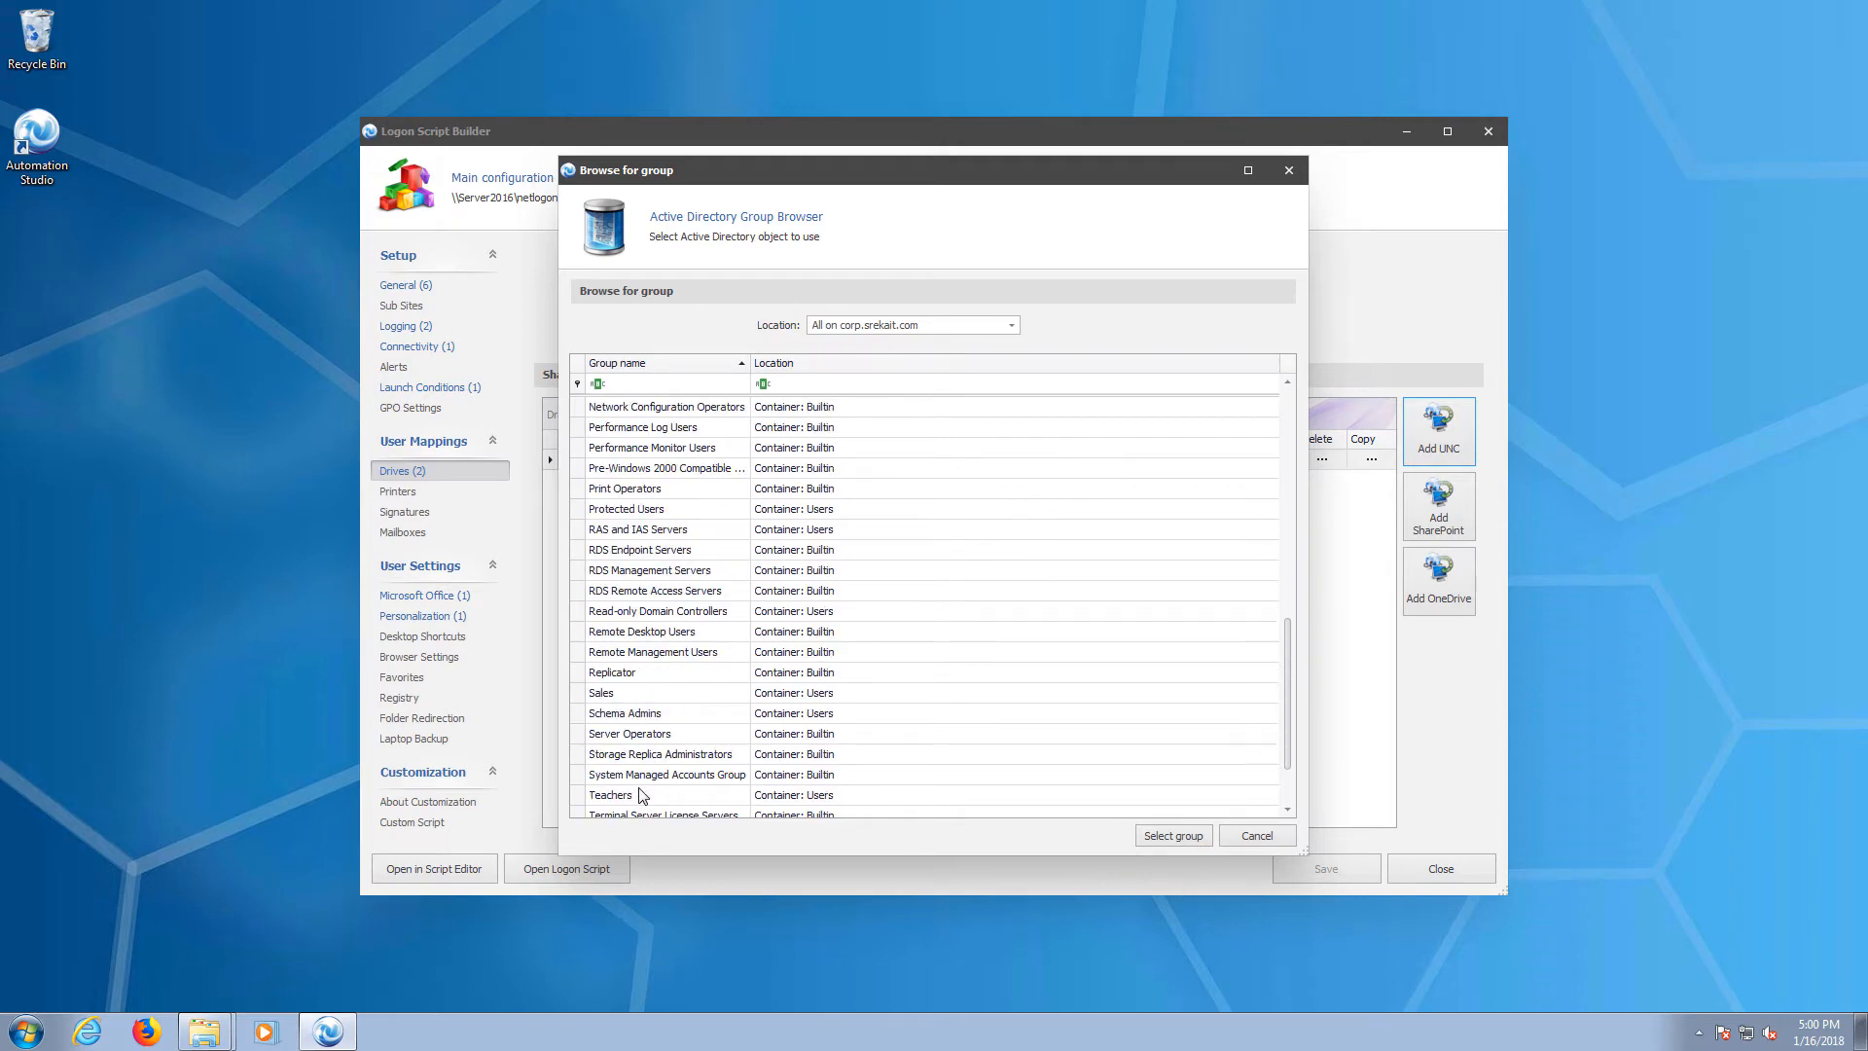
pyautogui.doubleClick(608, 691)
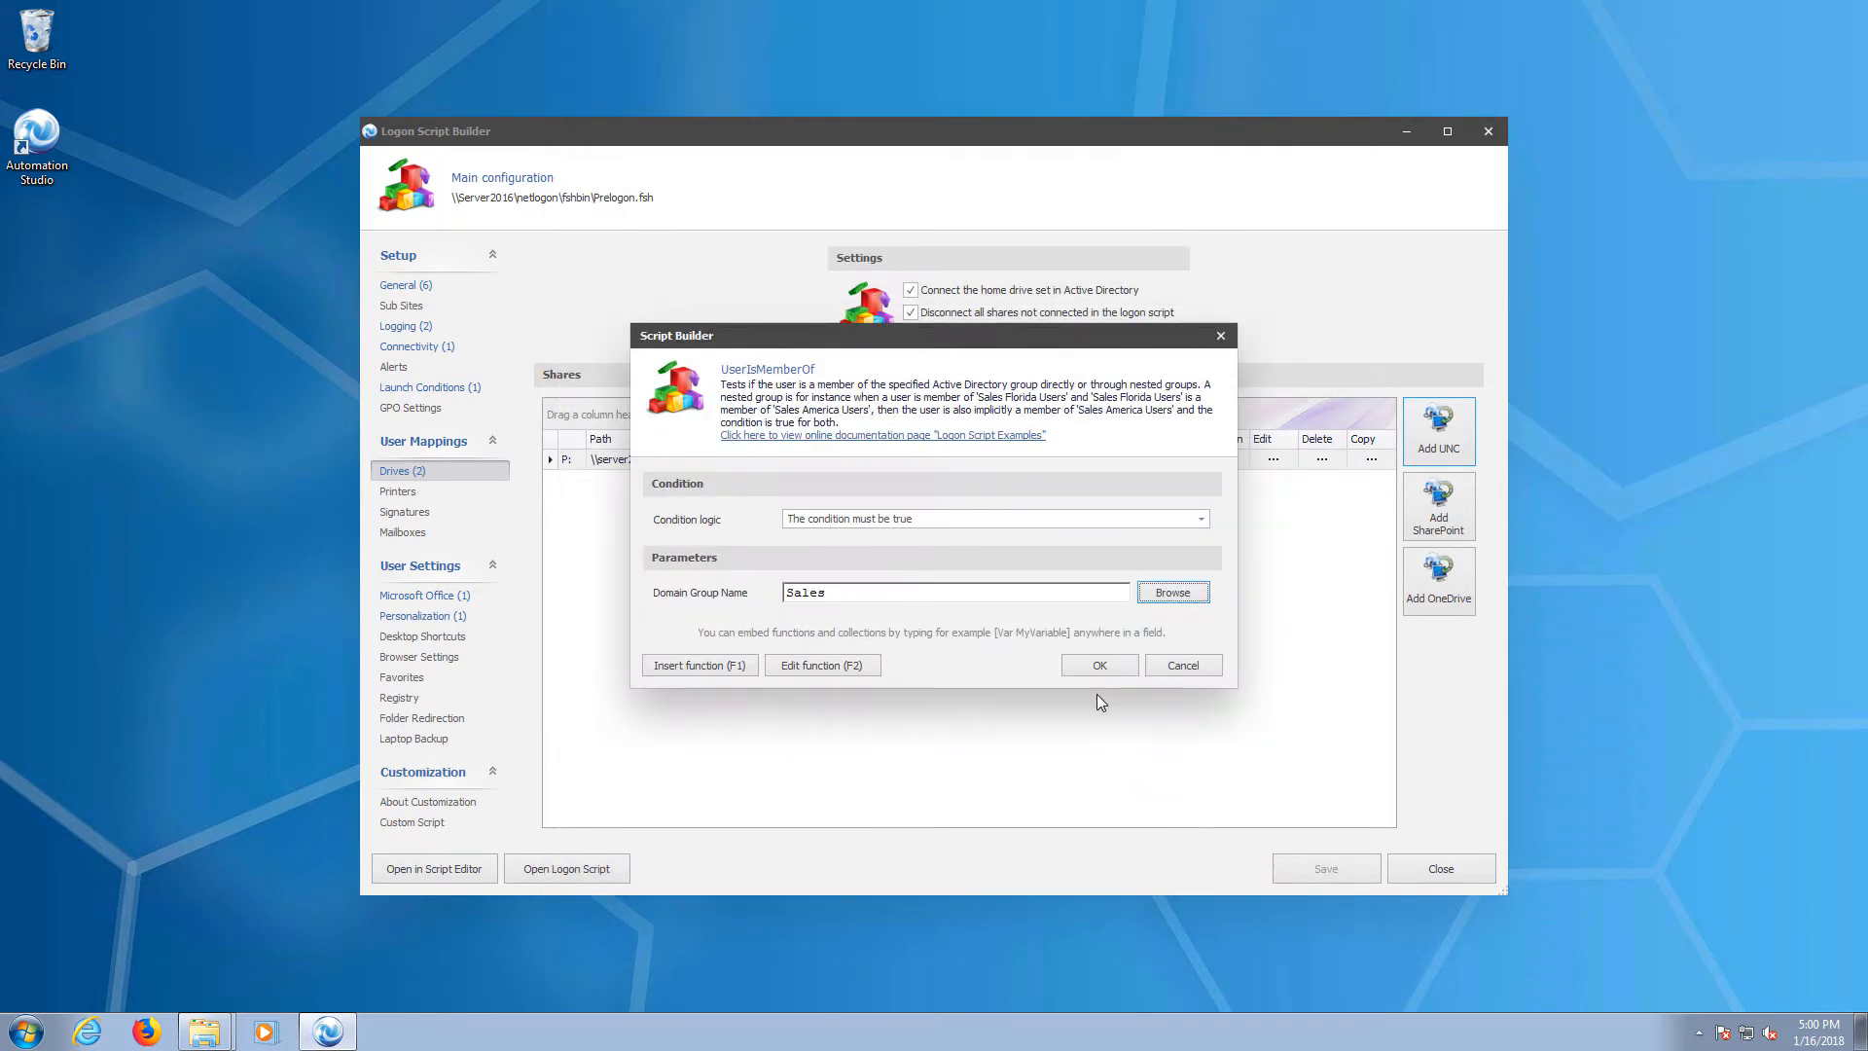
pyautogui.click(1098, 666)
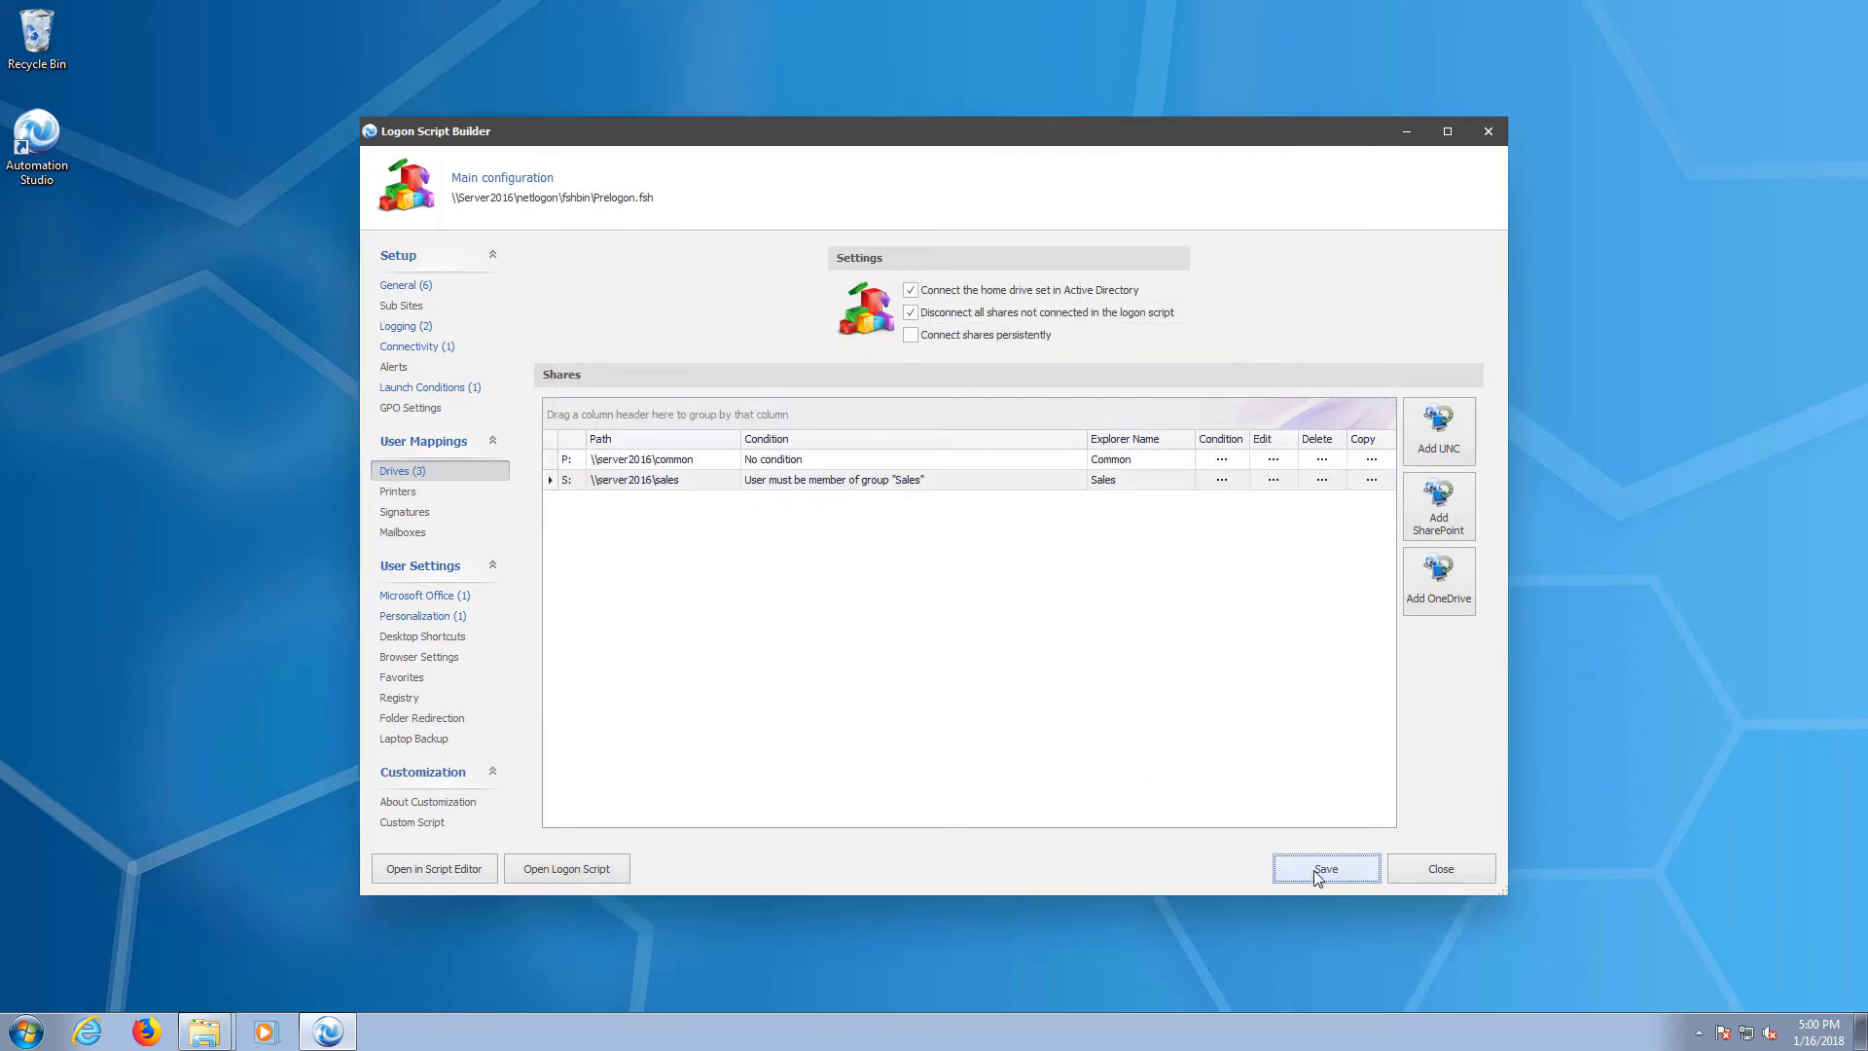
# Save the configuration with the Common and Sales drive mappings.
pyautogui.press('Return')
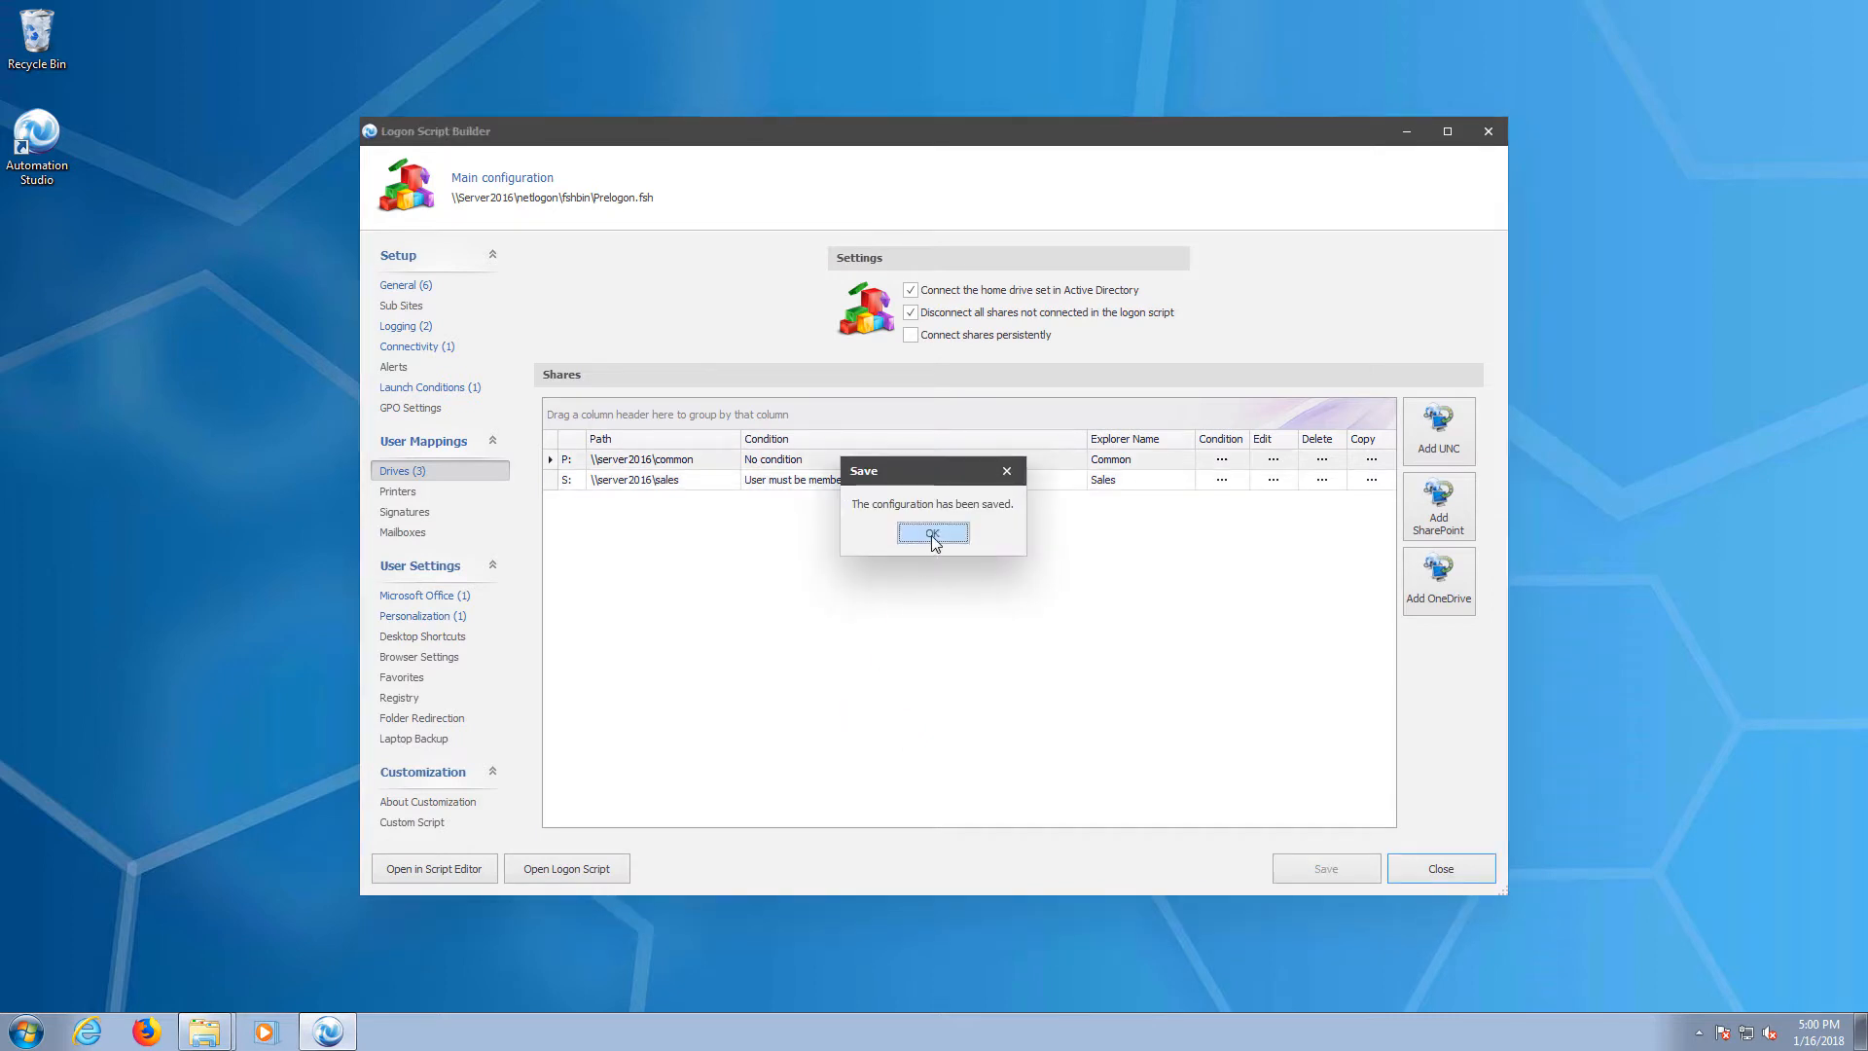
pyautogui.click(931, 532)
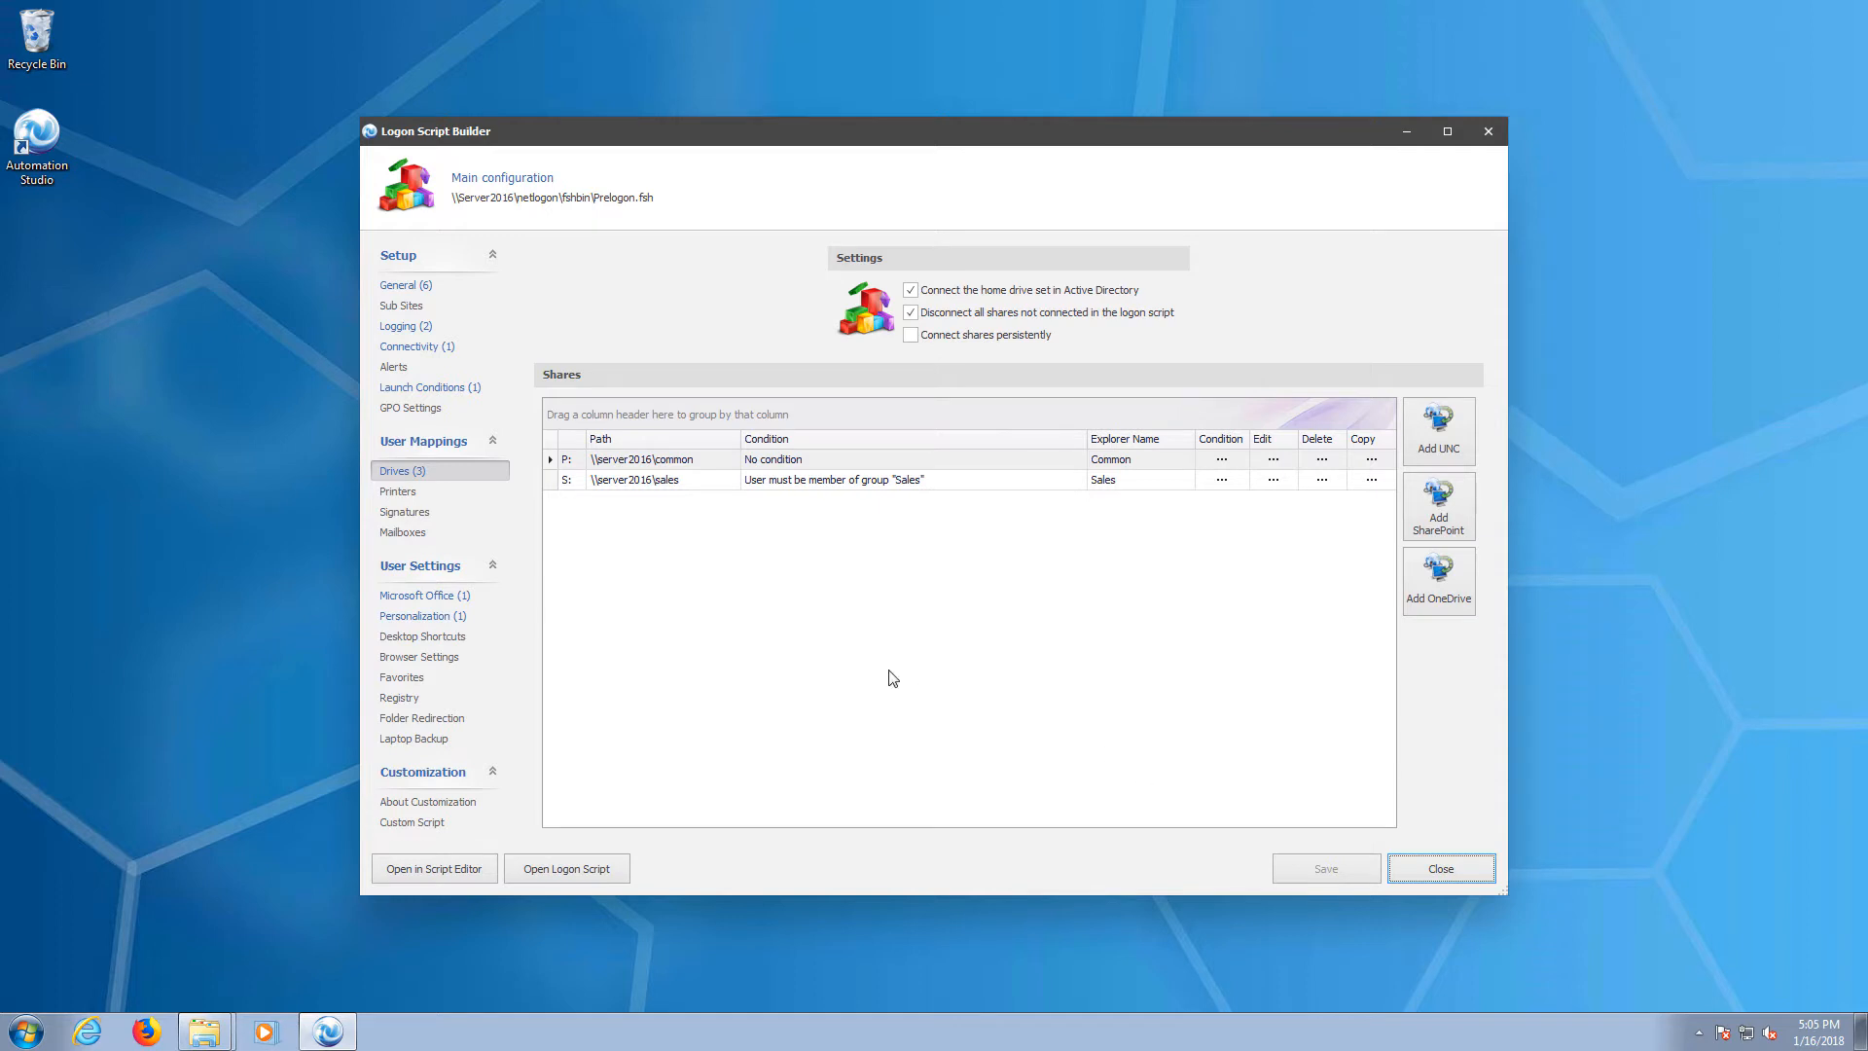
# Define a rule-based UNC printer connection with path \\SERVER2016\Universal and set it as the default printer.
pyautogui.click(397, 494)
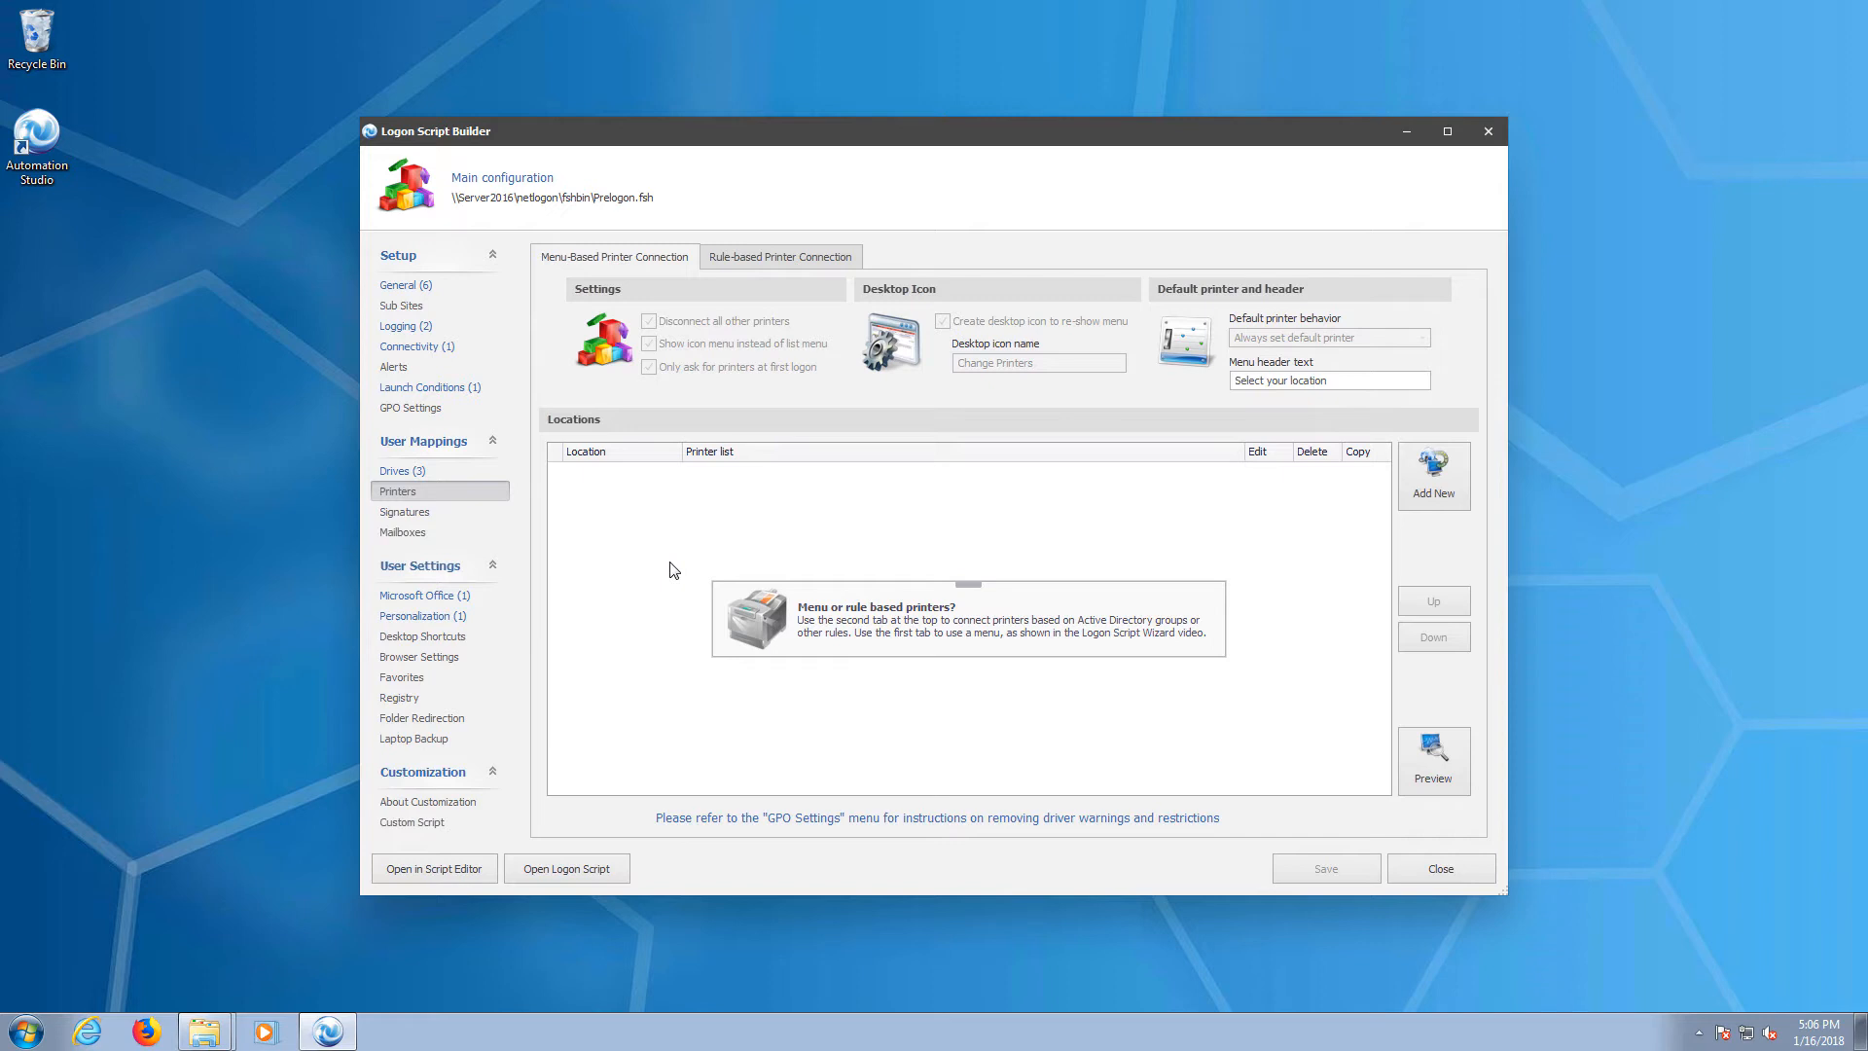
pyautogui.click(769, 259)
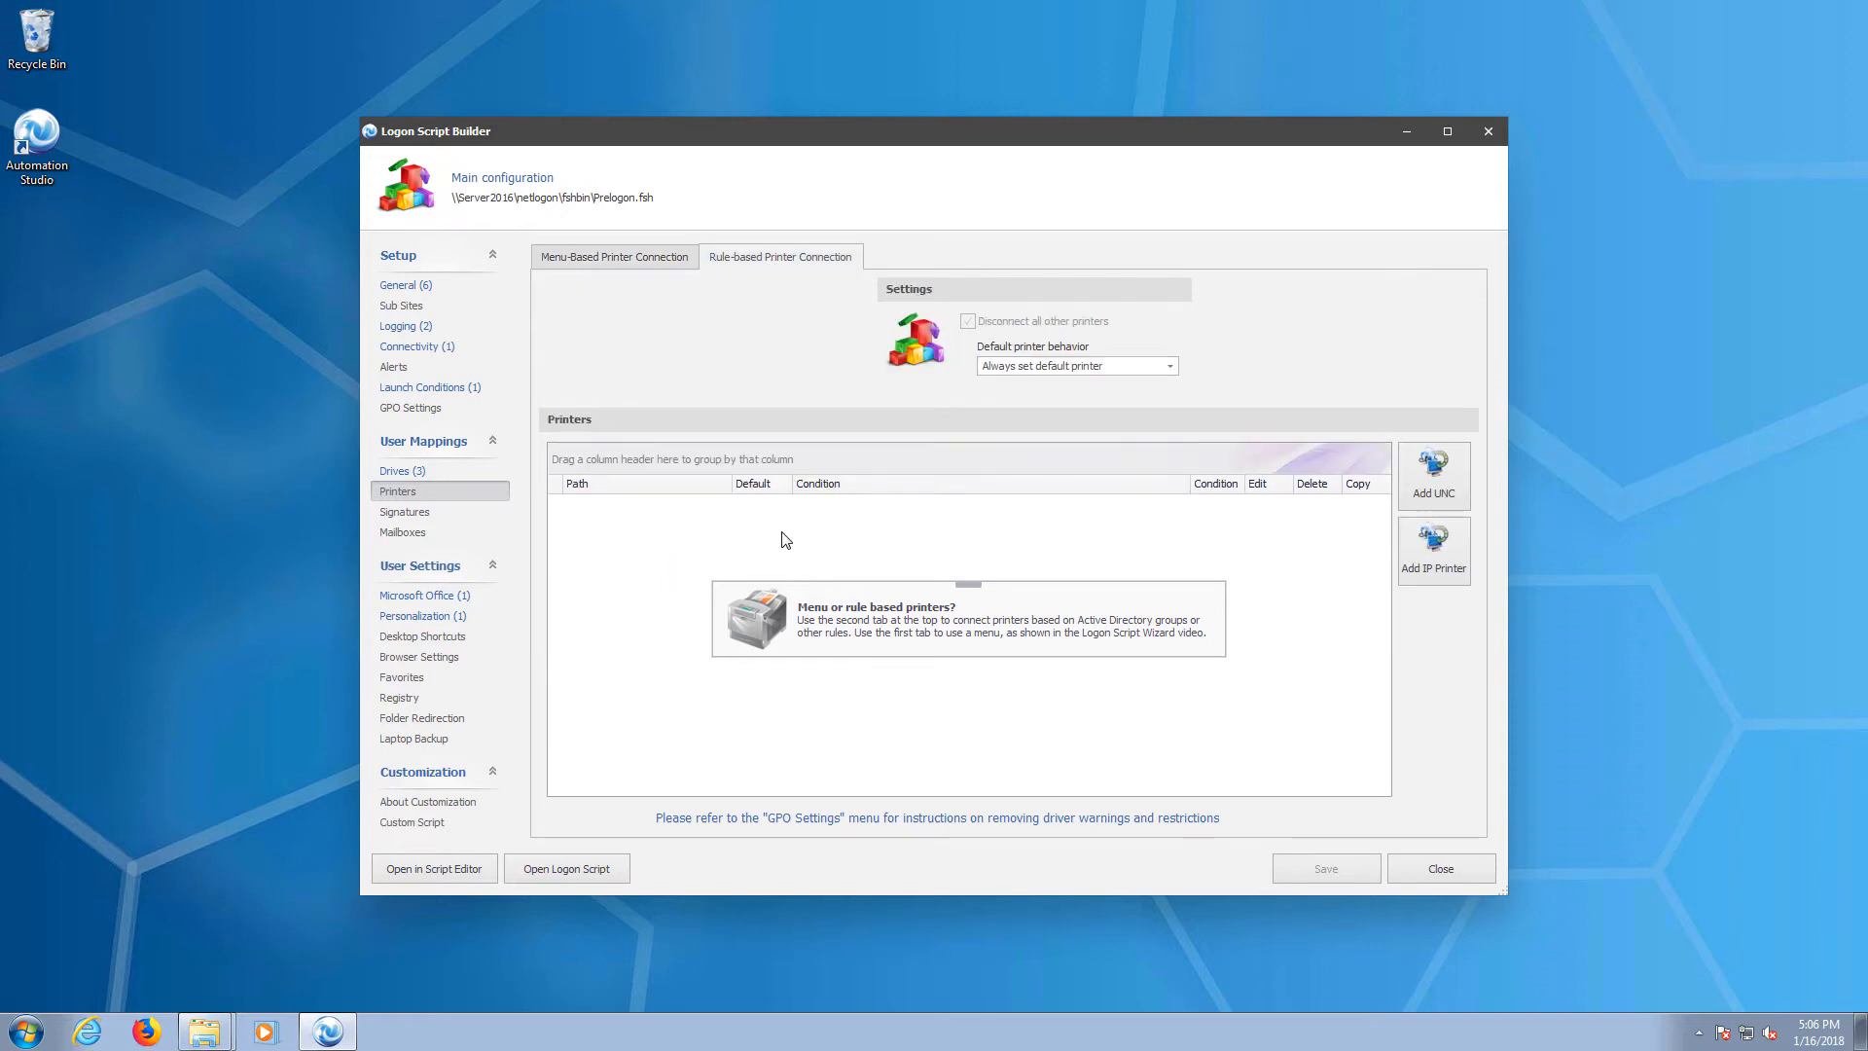
pyautogui.click(1438, 481)
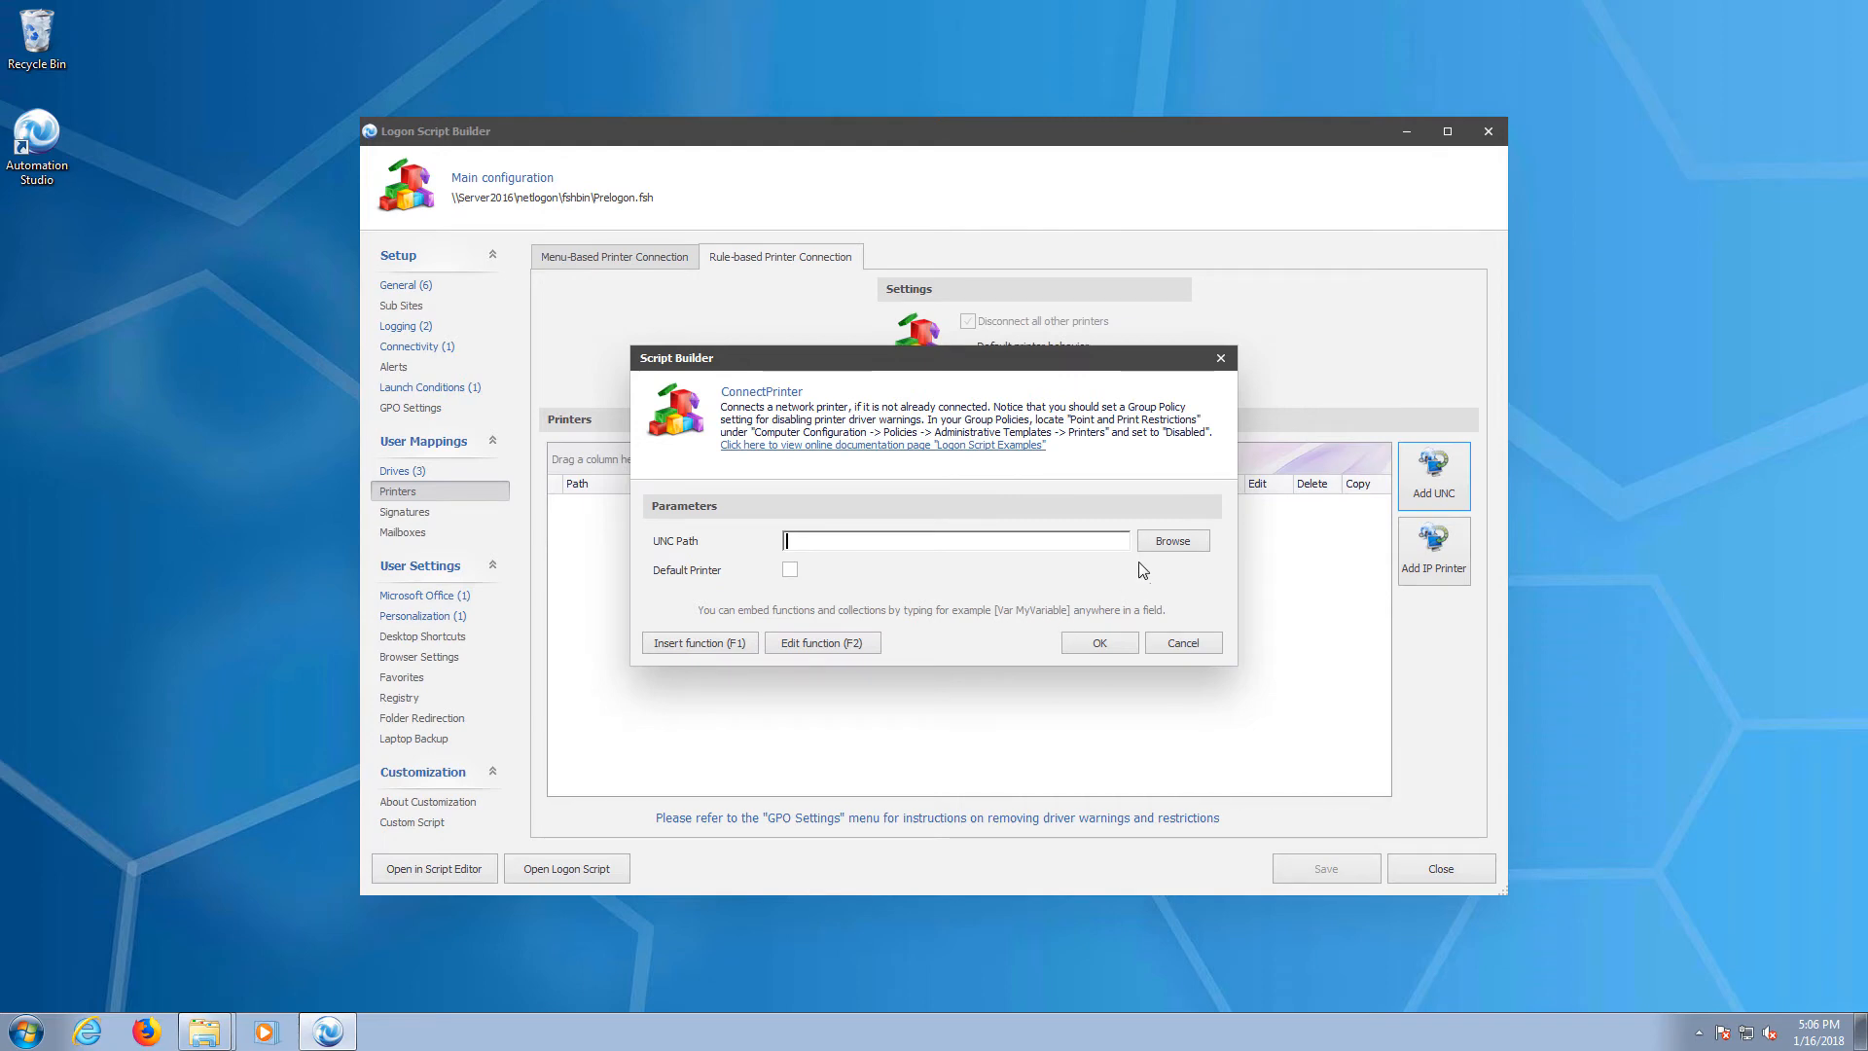
pyautogui.click(1163, 543)
pyautogui.click(768, 493)
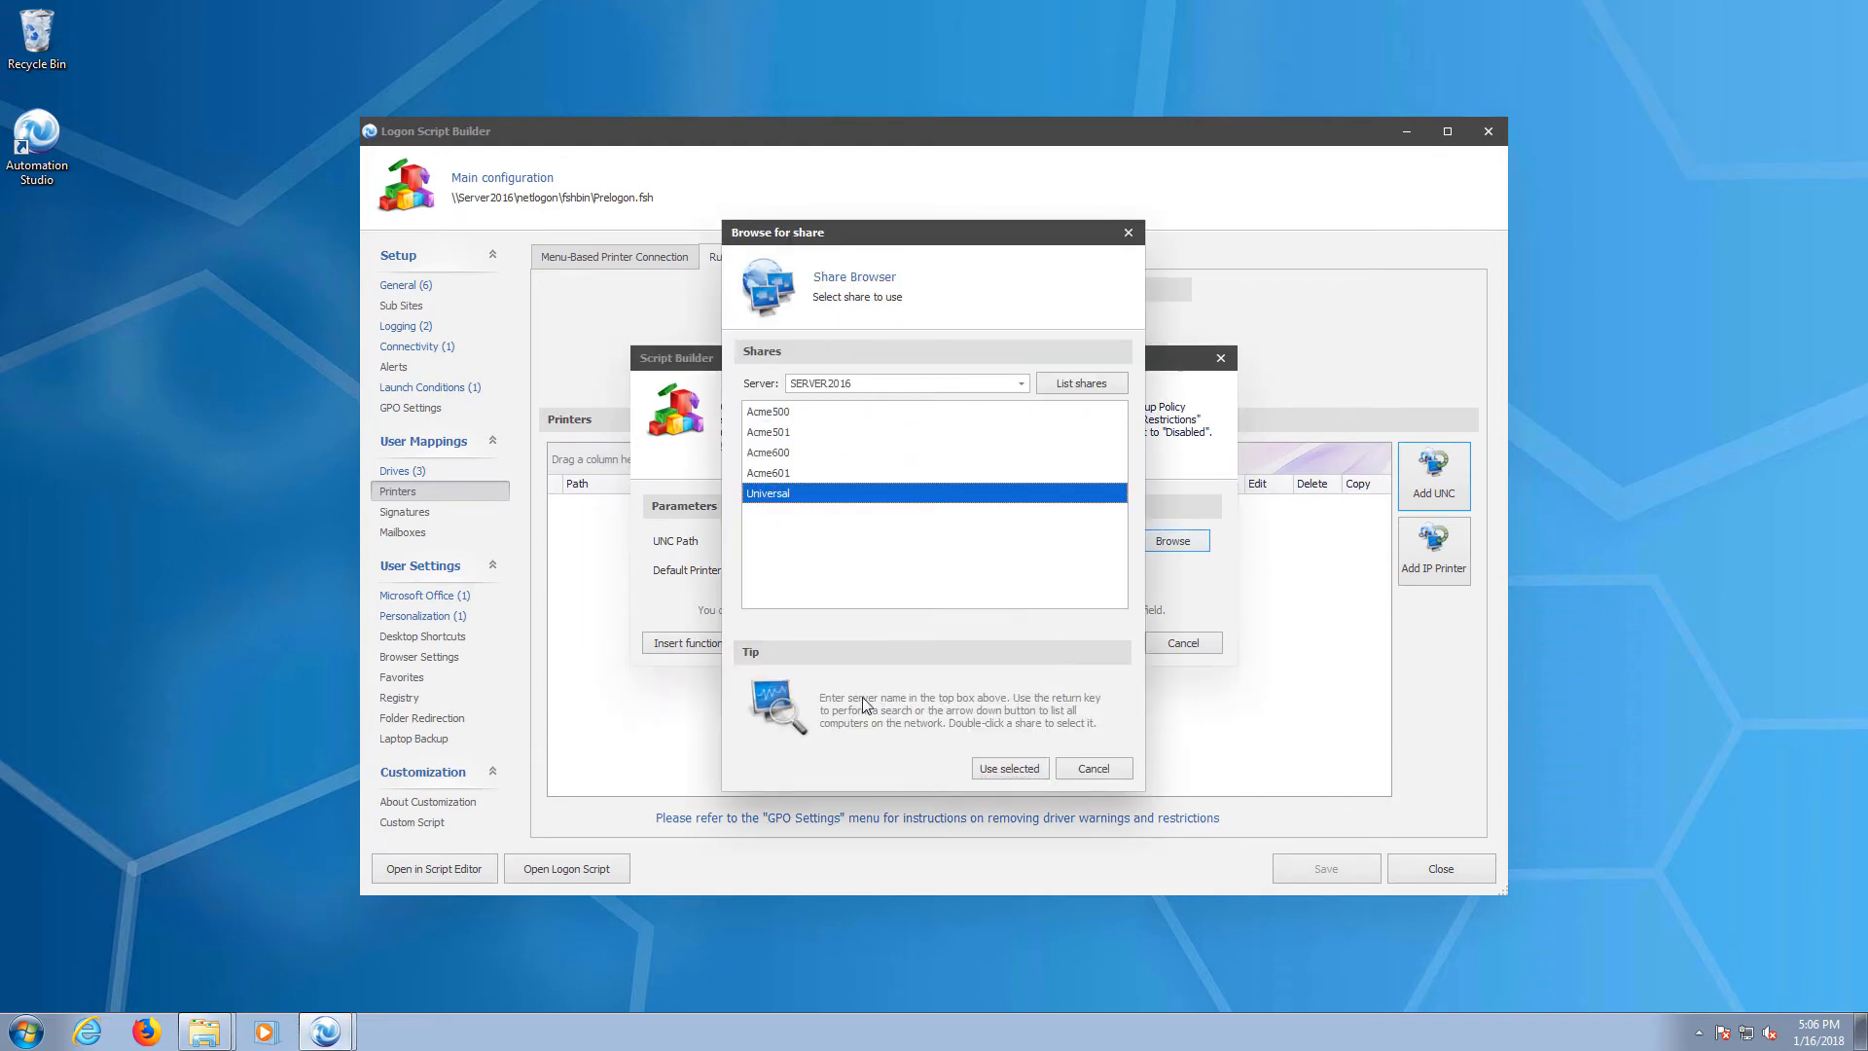
pyautogui.click(1009, 770)
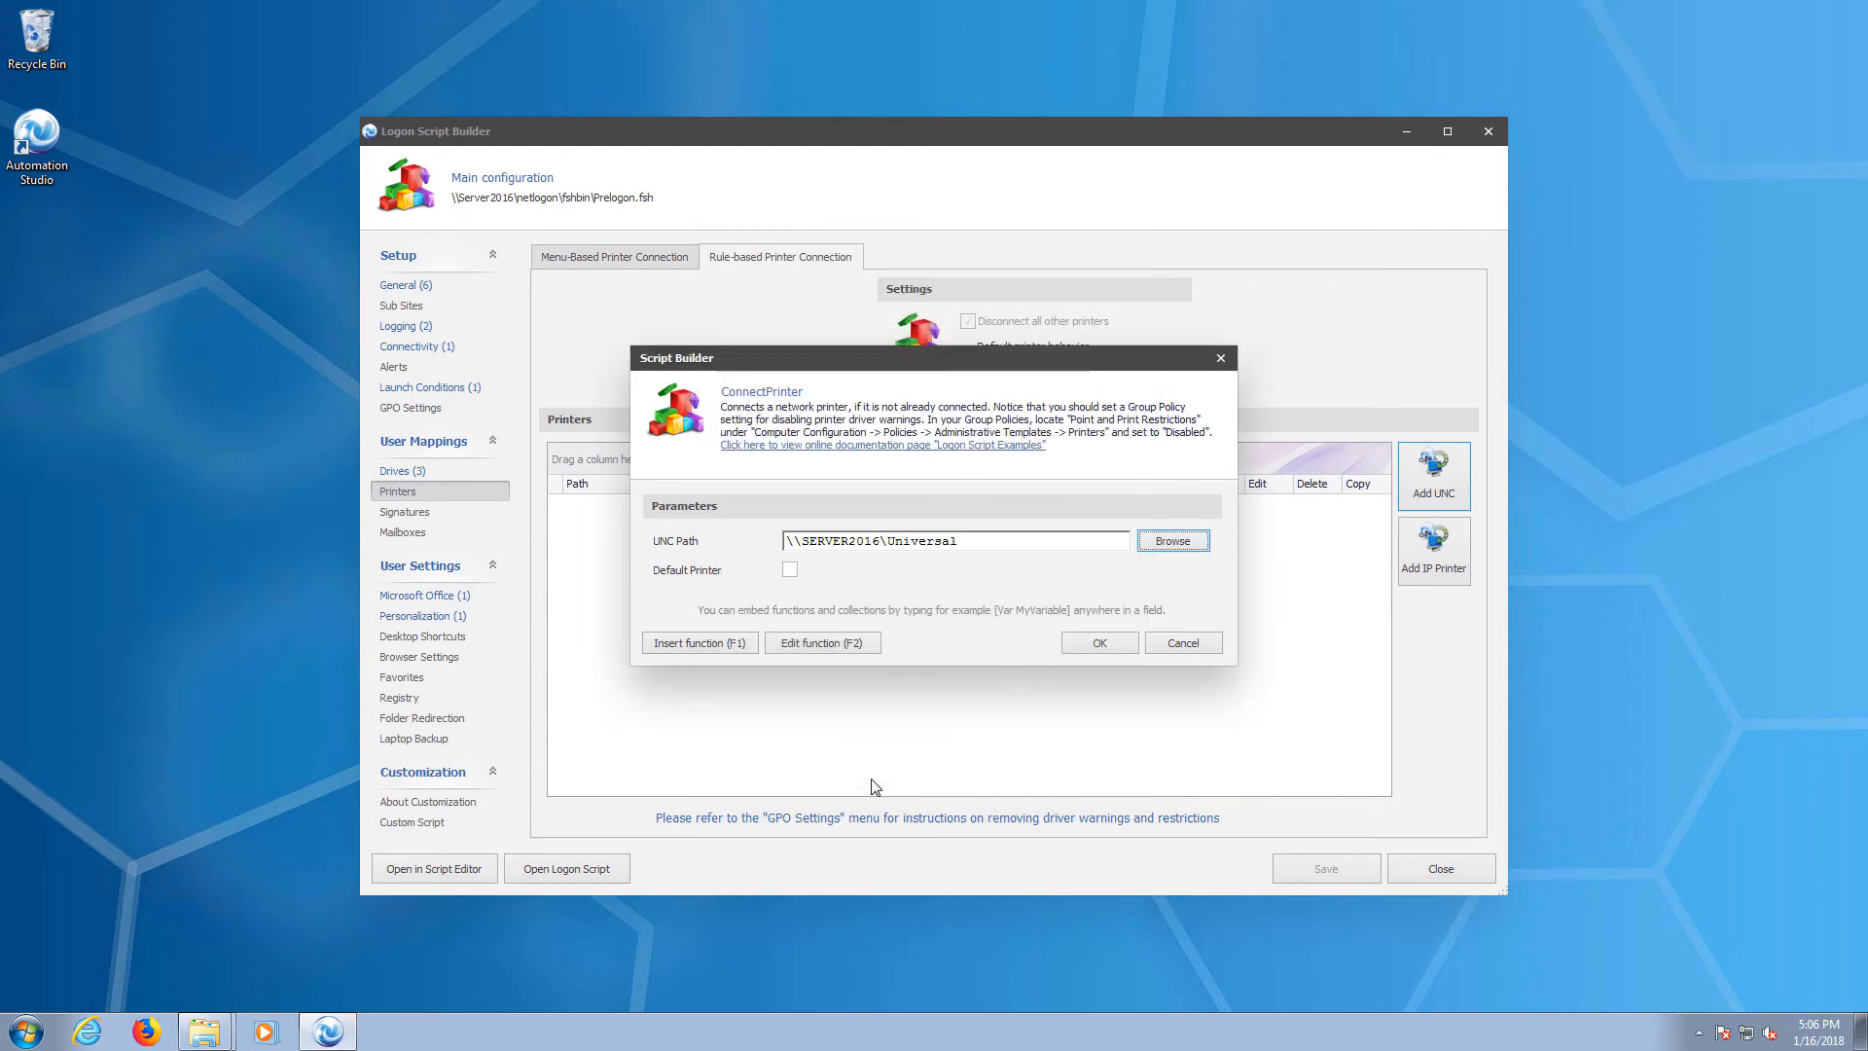
pyautogui.click(789, 569)
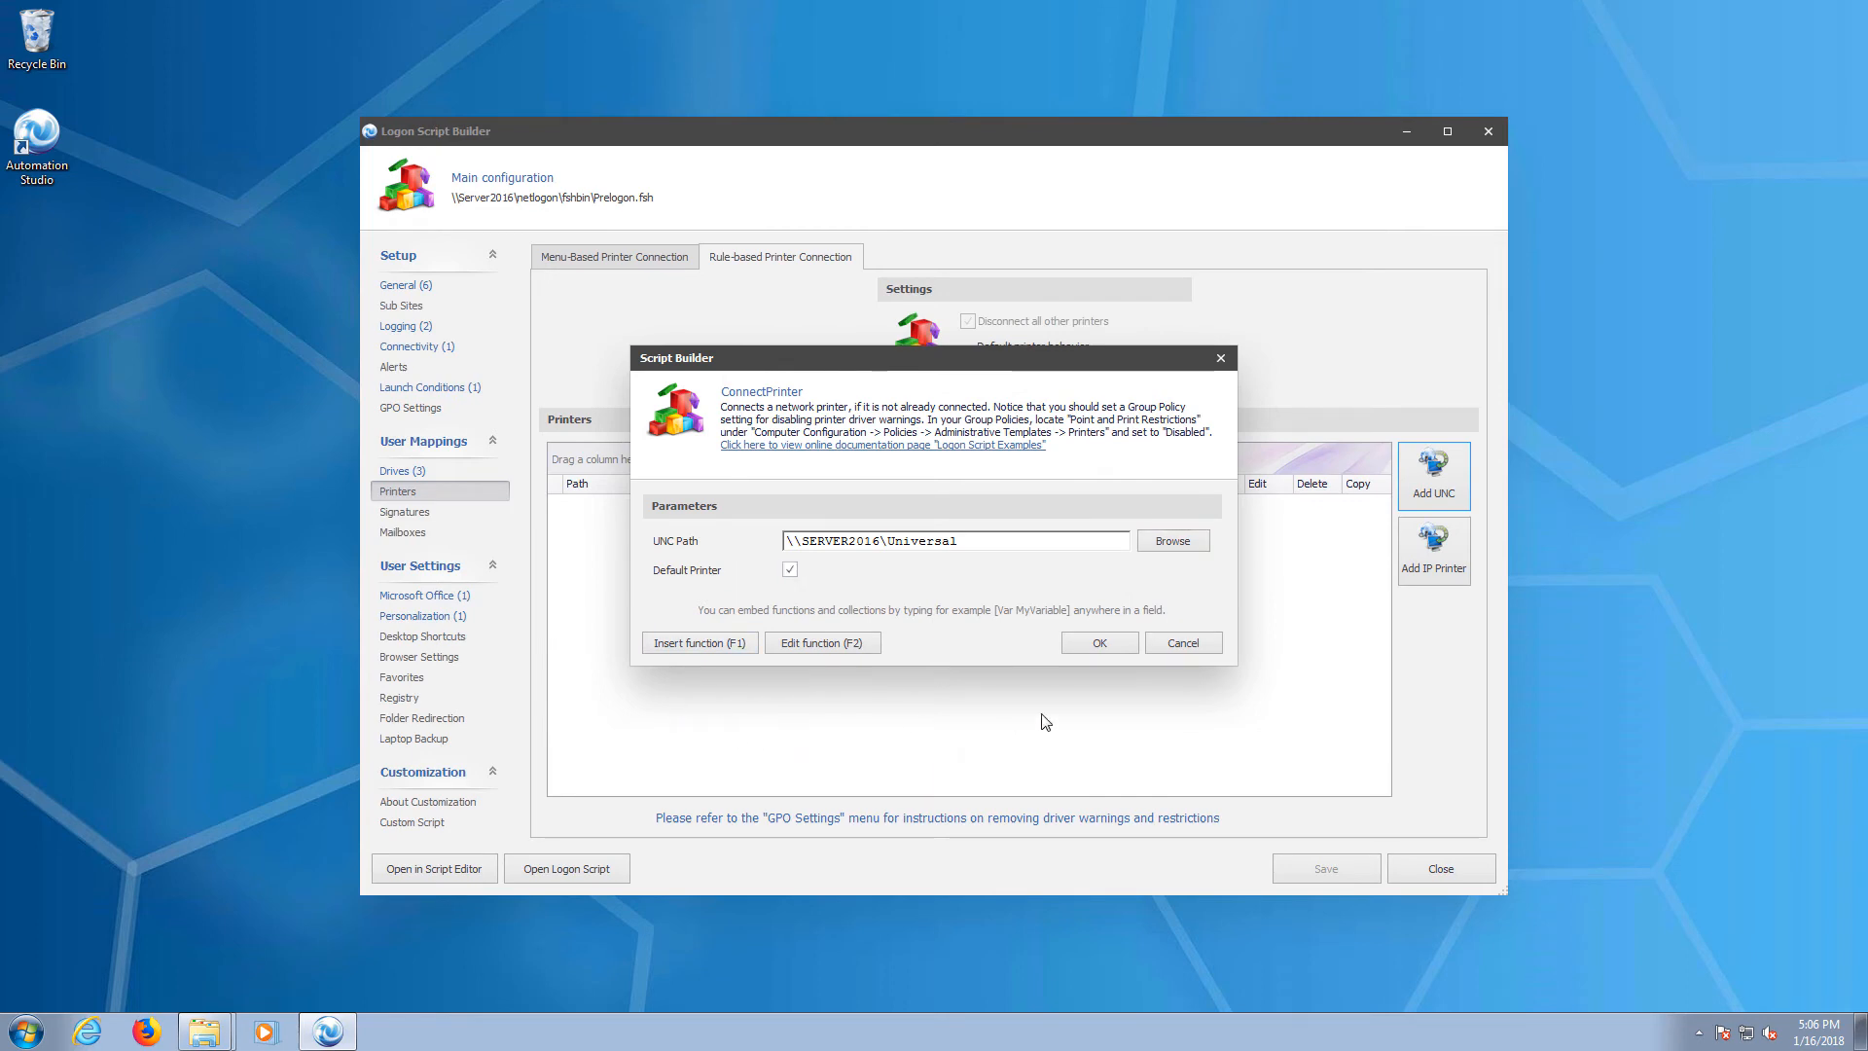
pyautogui.click(1101, 639)
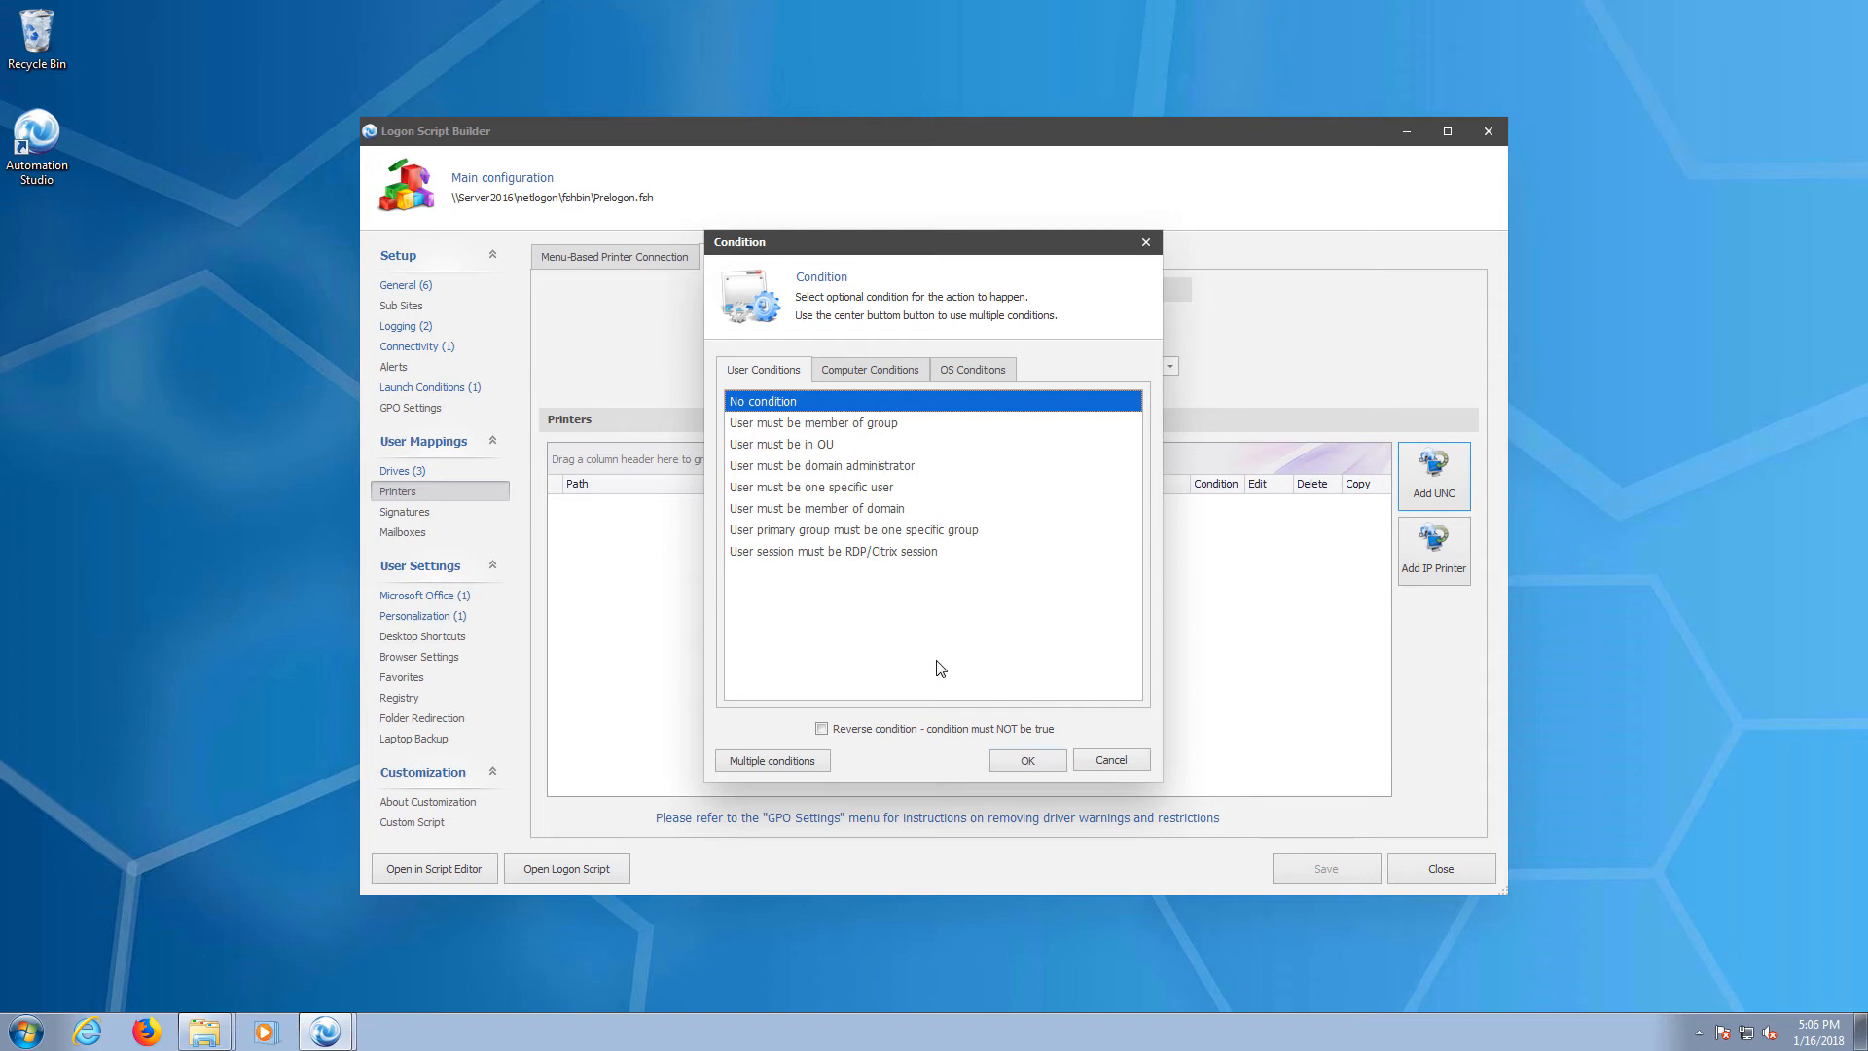
# Review the computer and OS conditions, add the Universal printer with no condition, and save the configuration.
pyautogui.click(856, 364)
pyautogui.click(959, 369)
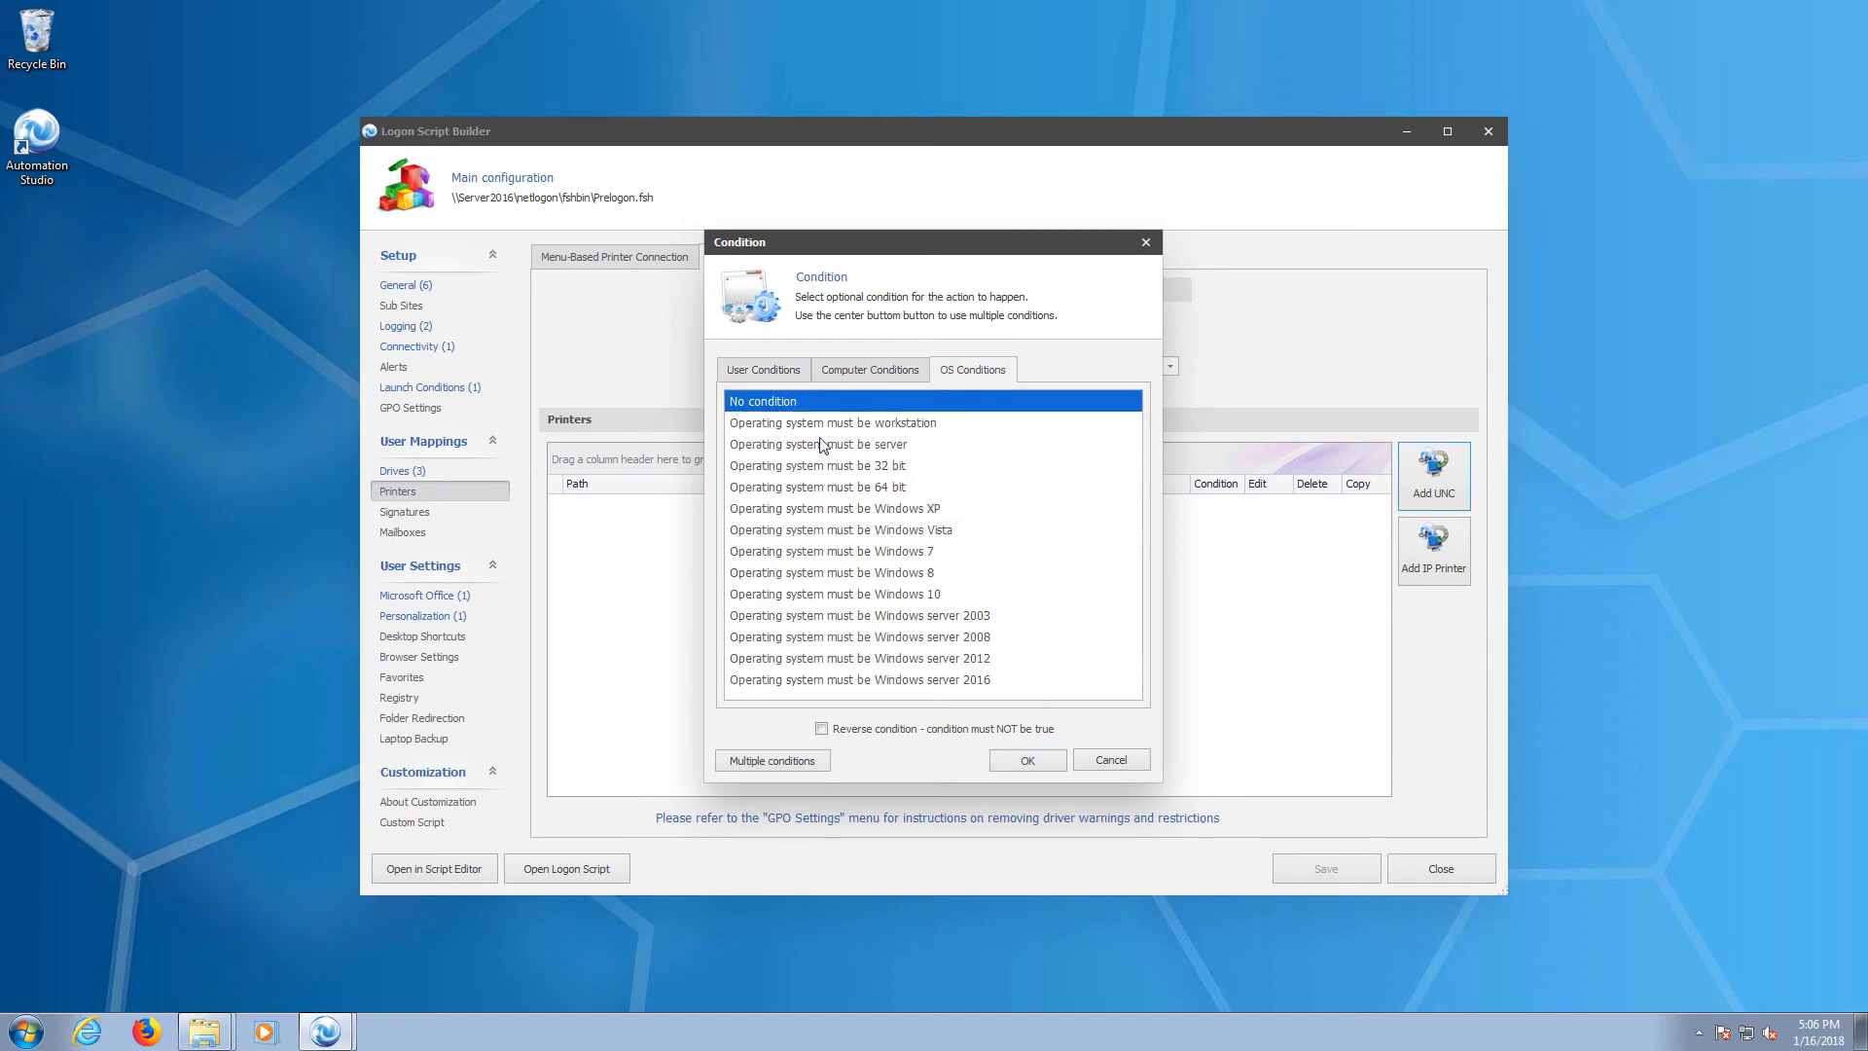
pyautogui.click(737, 377)
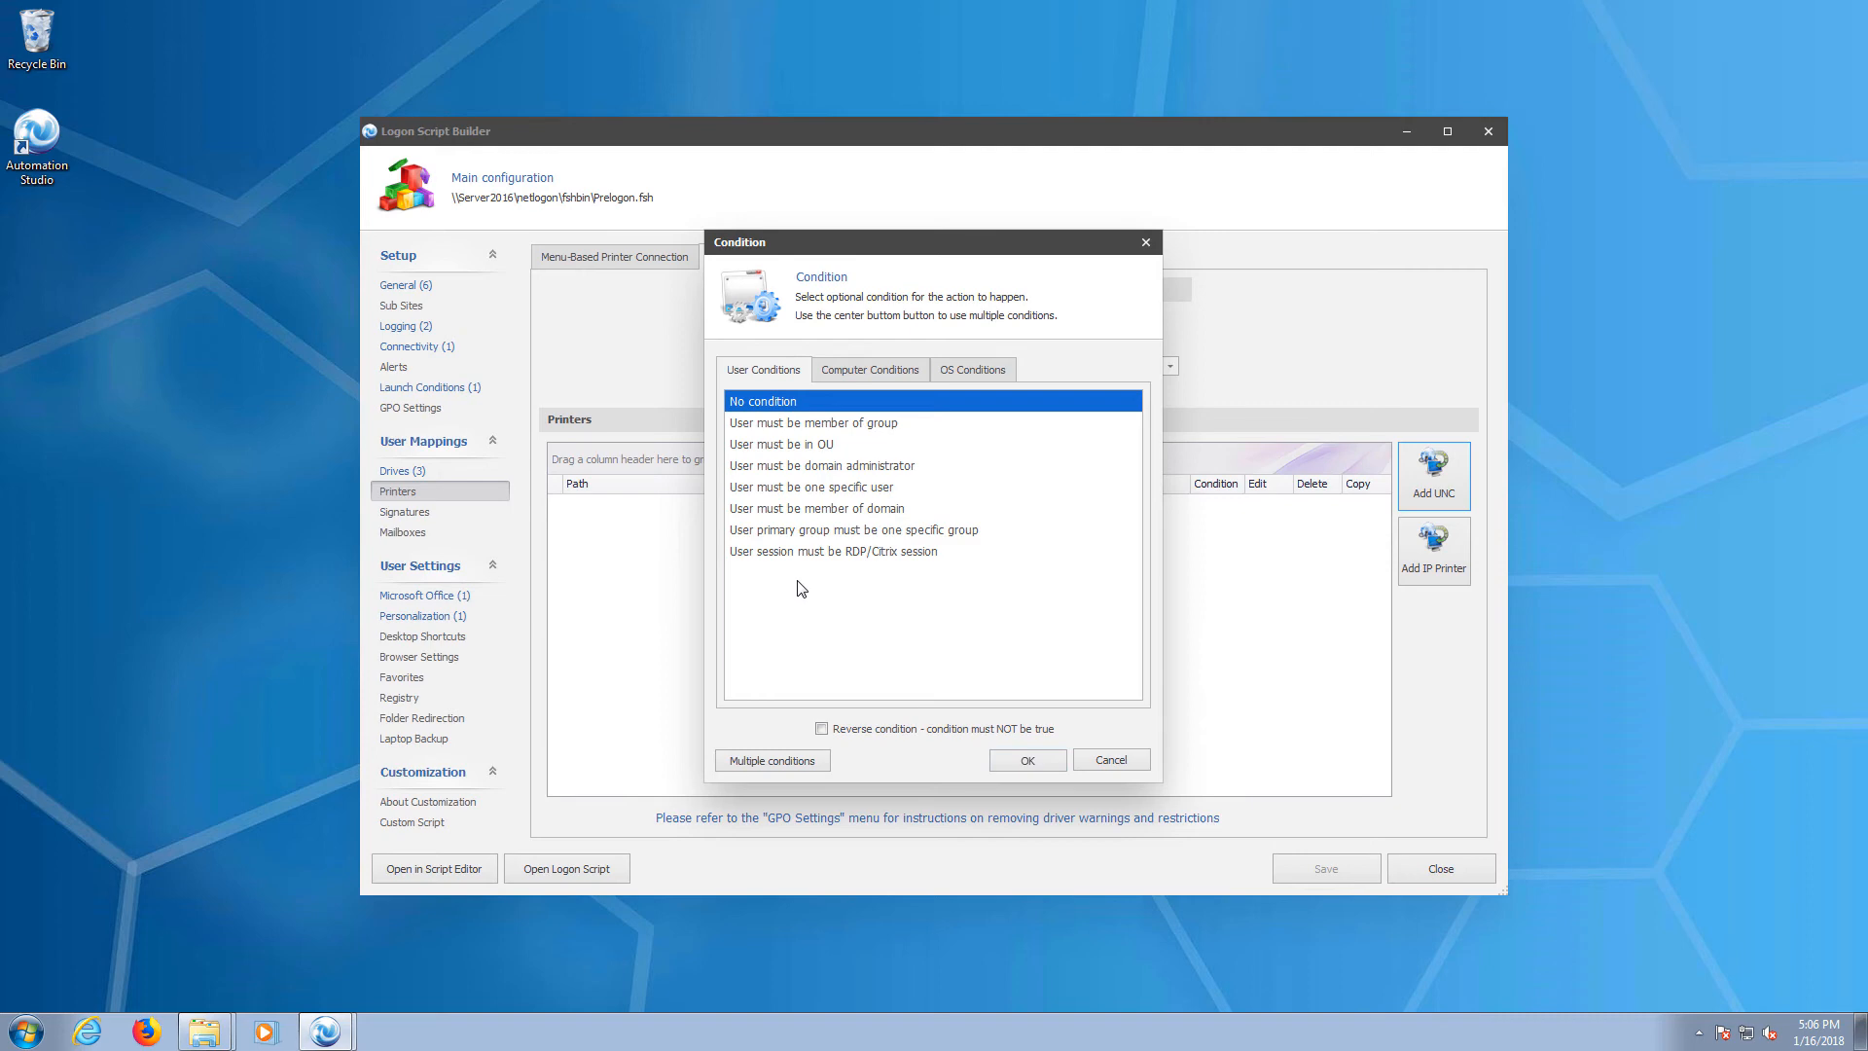
pyautogui.click(1012, 764)
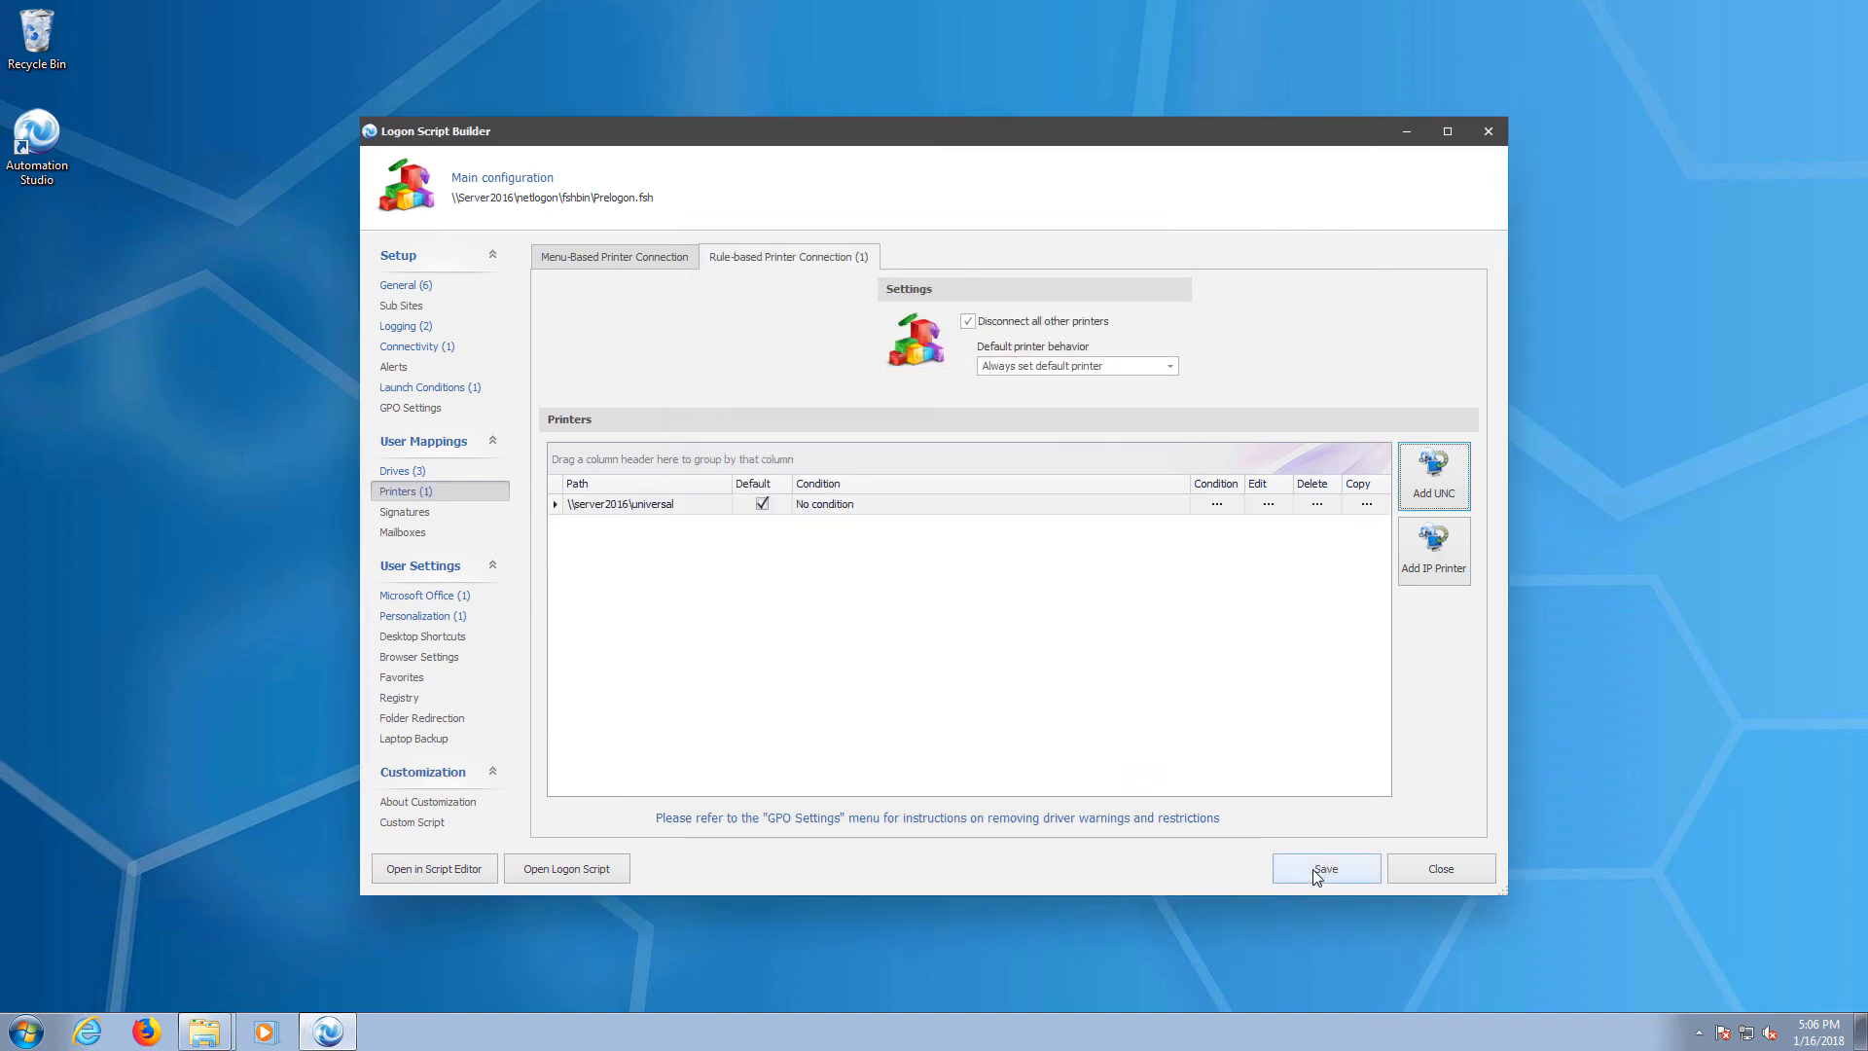
pyautogui.click(1314, 868)
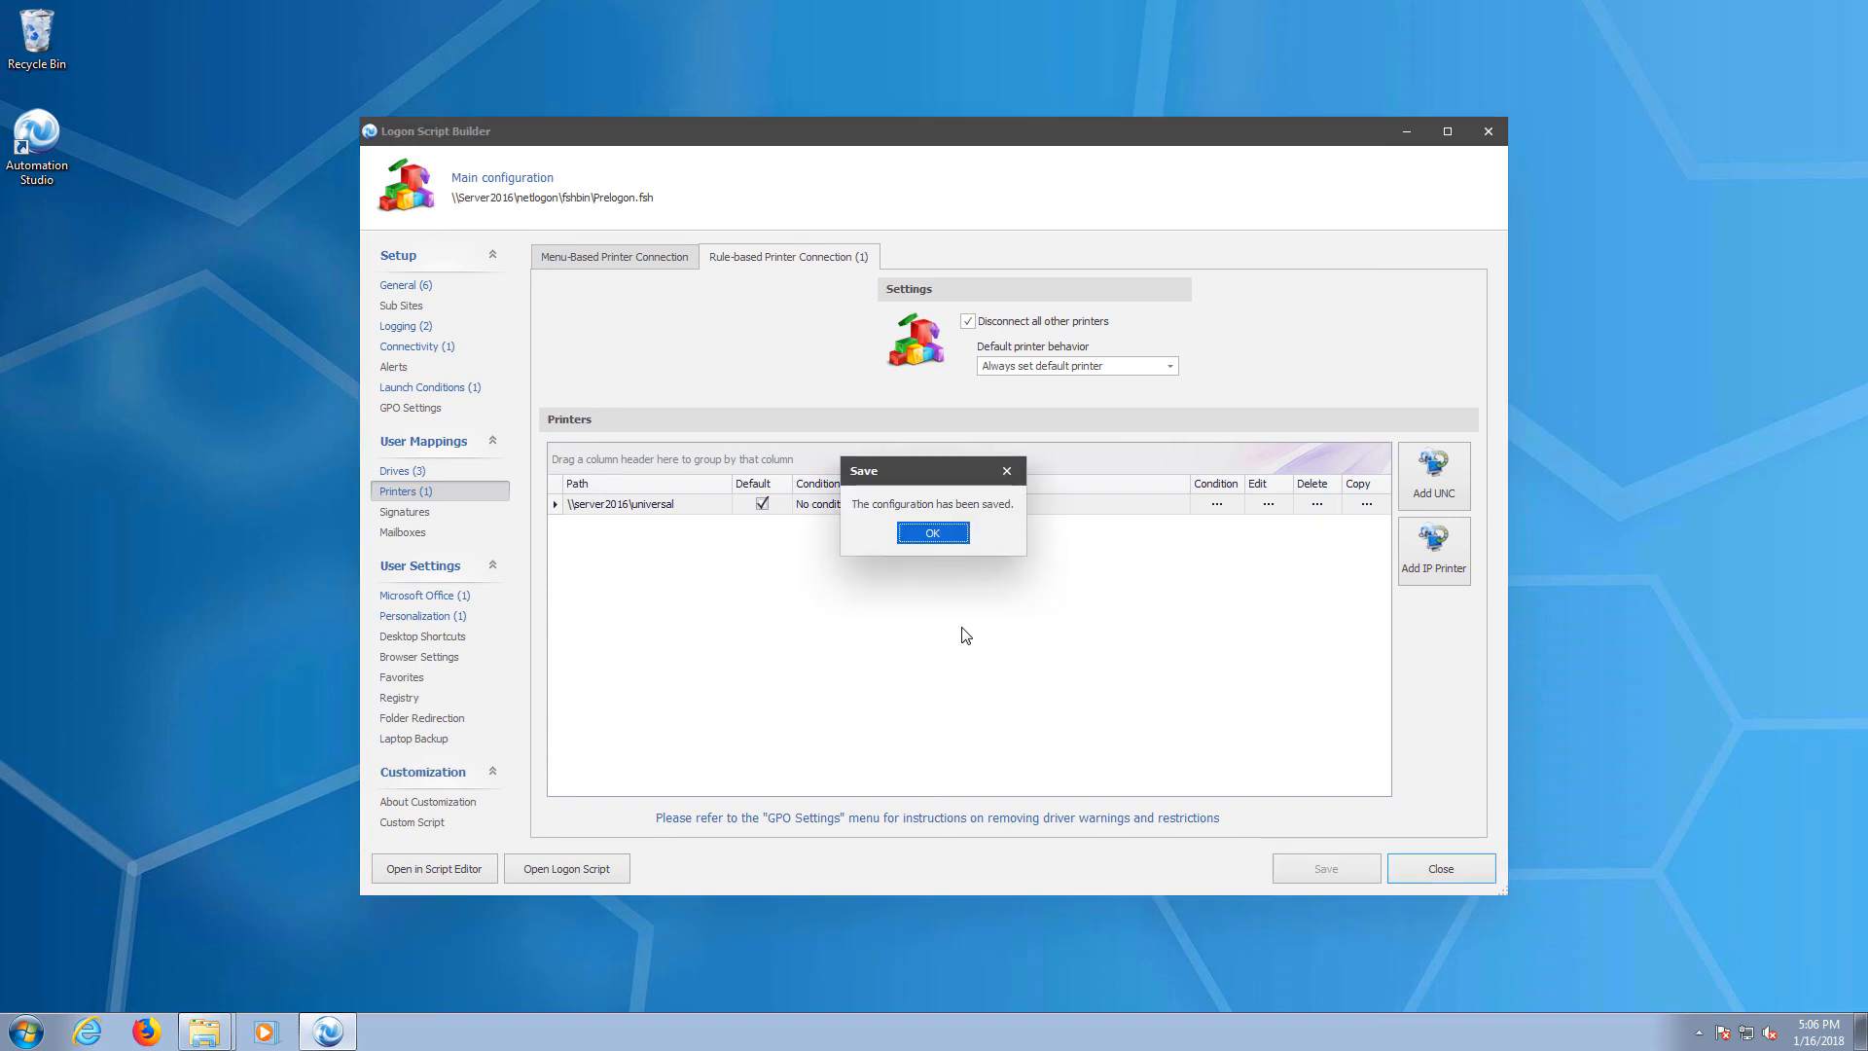
pyautogui.click(918, 534)
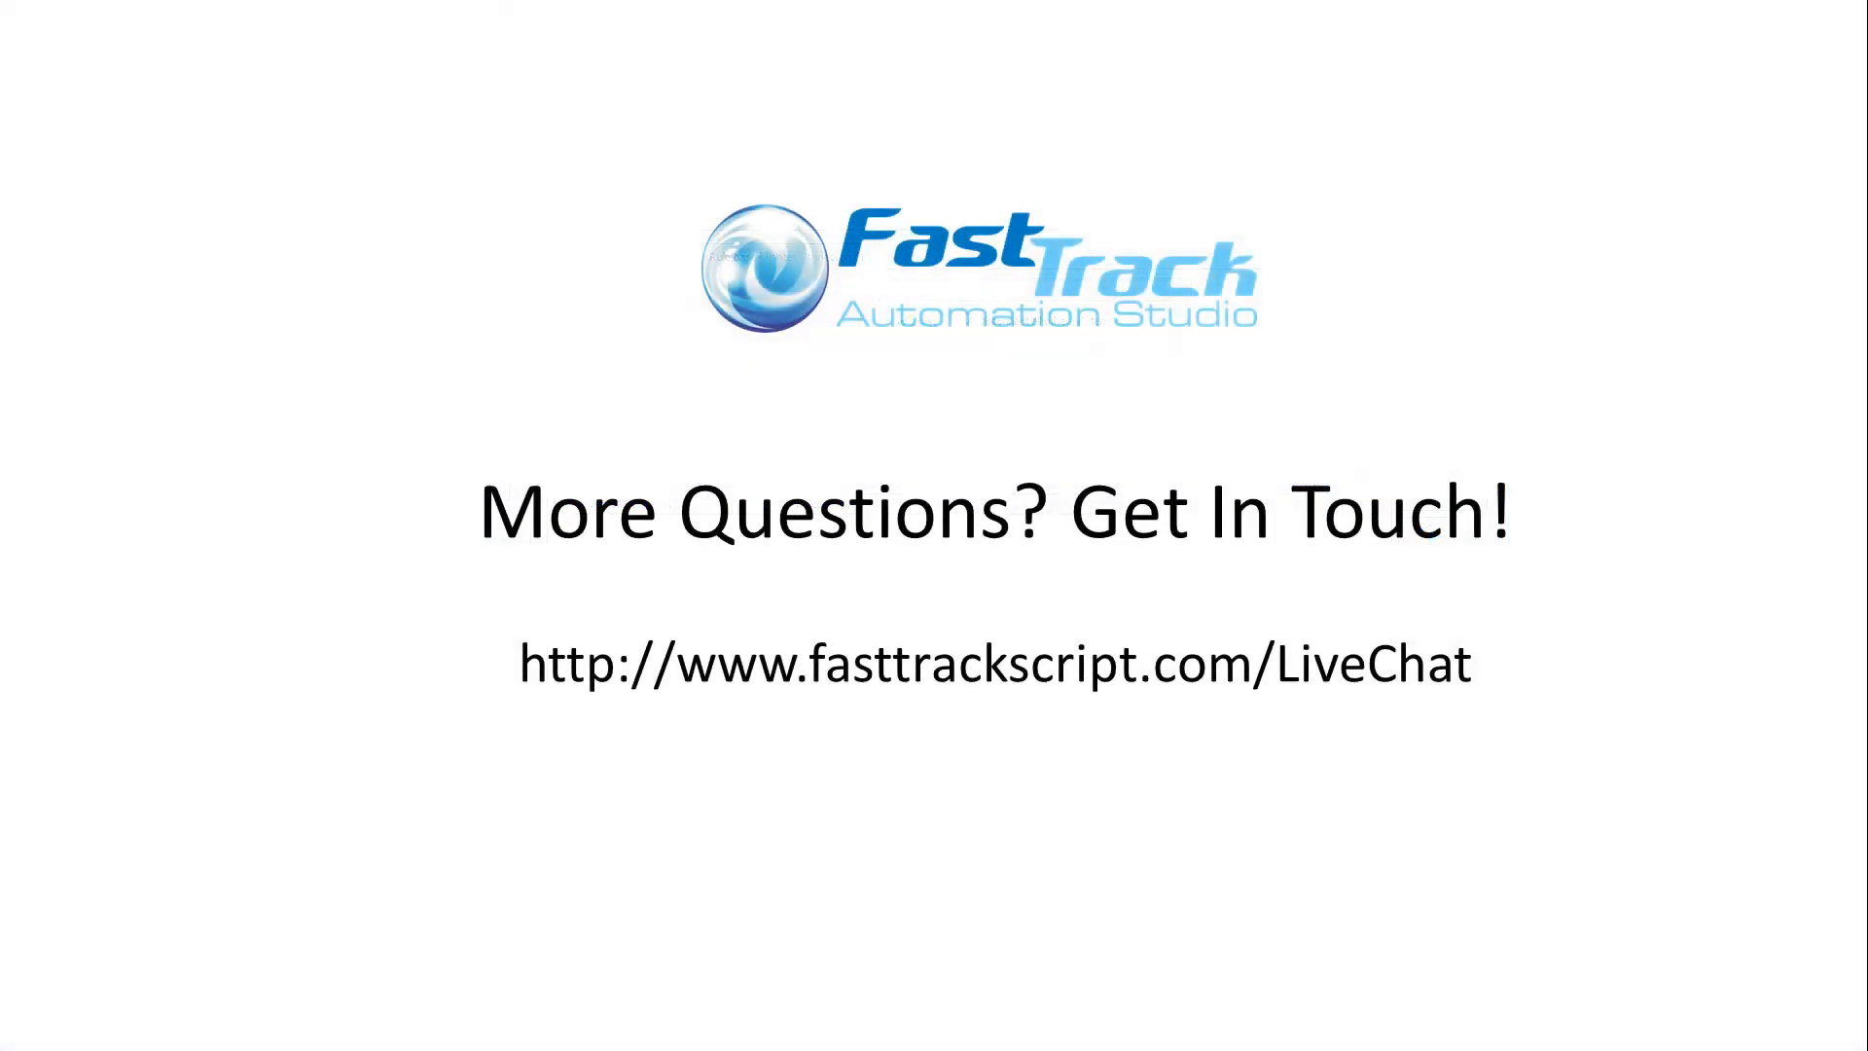